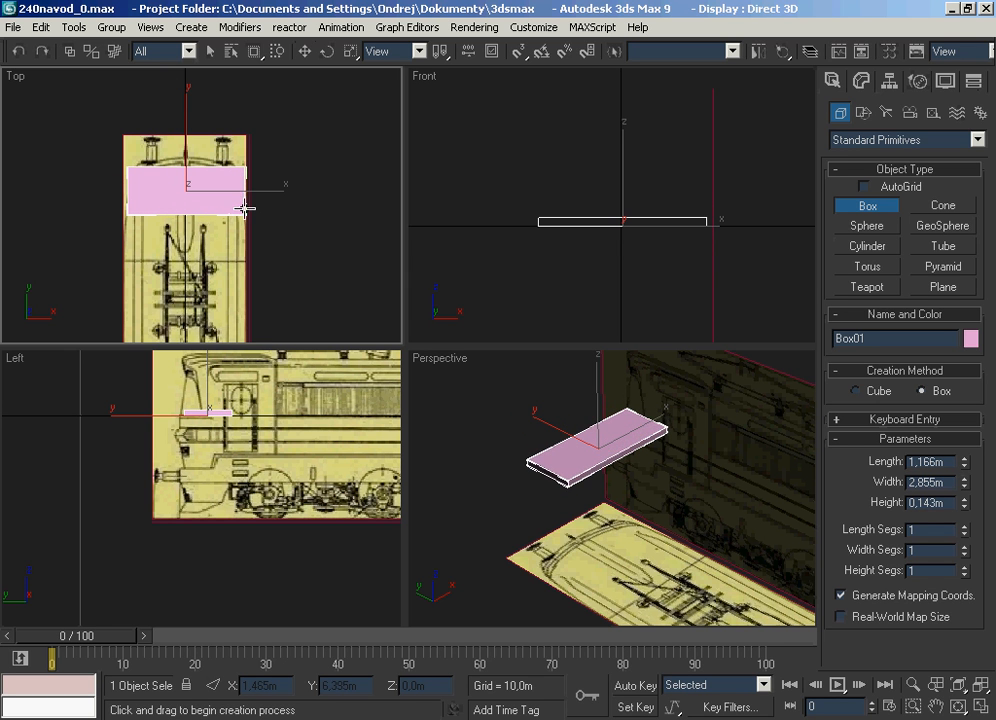
Finish a box about 1.166 m long, 2.855 m wide and 0.143 m high over the locomotive's front end and open it for modification.
{"action": "left_click", "coordinate": [245, 208]}
{"action": "scroll", "coordinate": [445, 393], "scroll_direction": "up", "scroll_amount": 5}
{"action": "scroll", "coordinate": [556, 449], "scroll_direction": "down", "scroll_amount": 3}
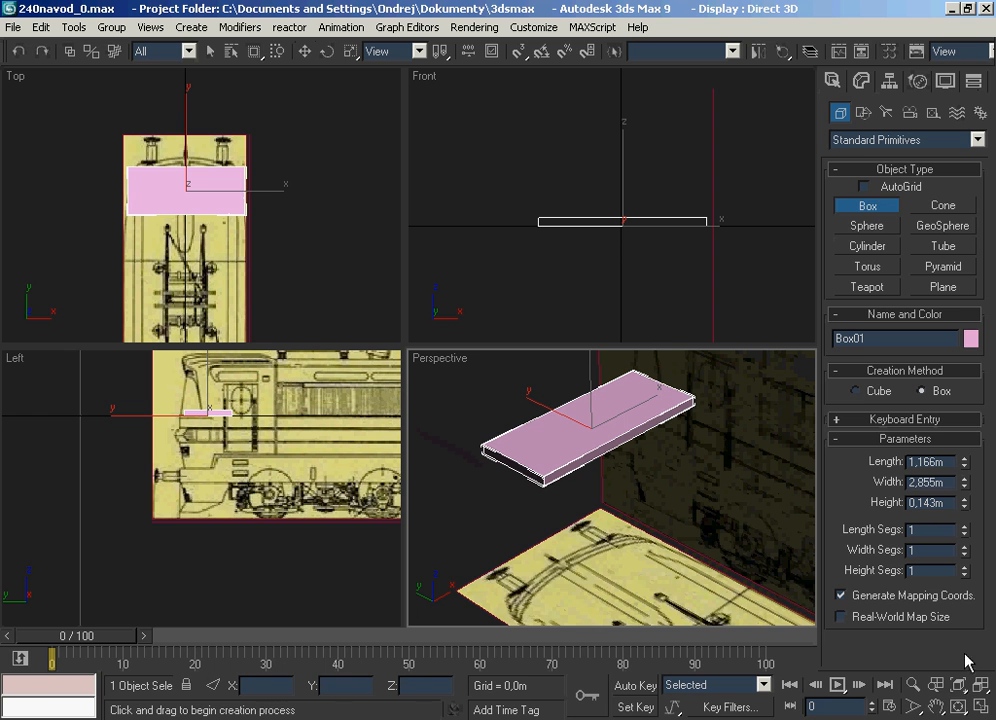
{"action": "left_click", "coordinate": [930, 701]}
{"action": "left_click_drag", "start_coordinate": [760, 576], "coordinate": [788, 609]}
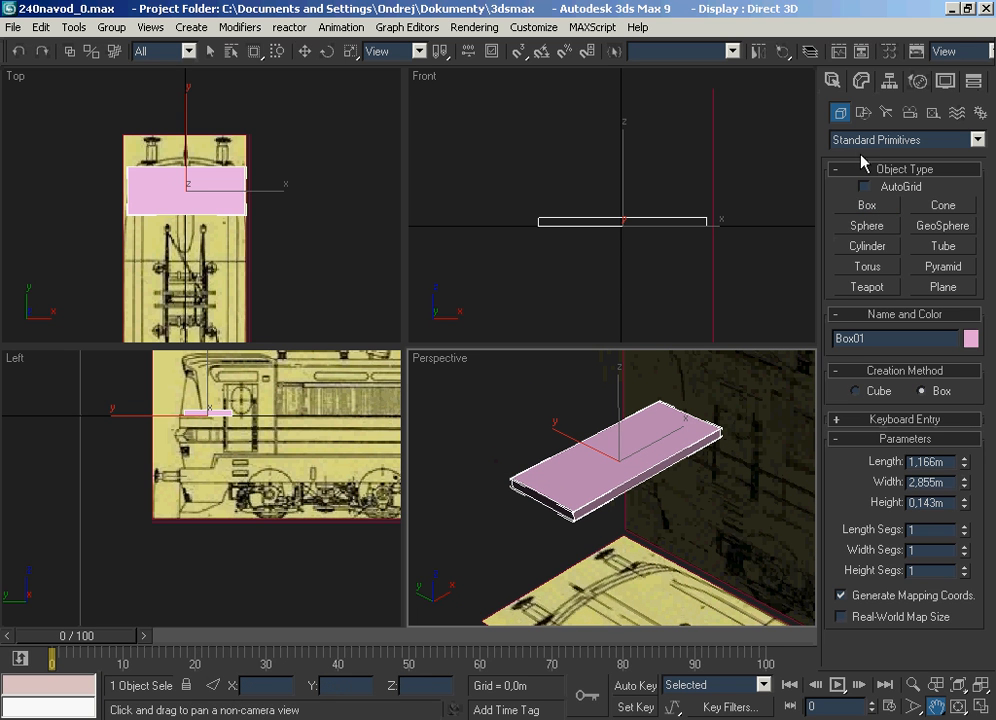
{"action": "left_click", "coordinate": [860, 82]}
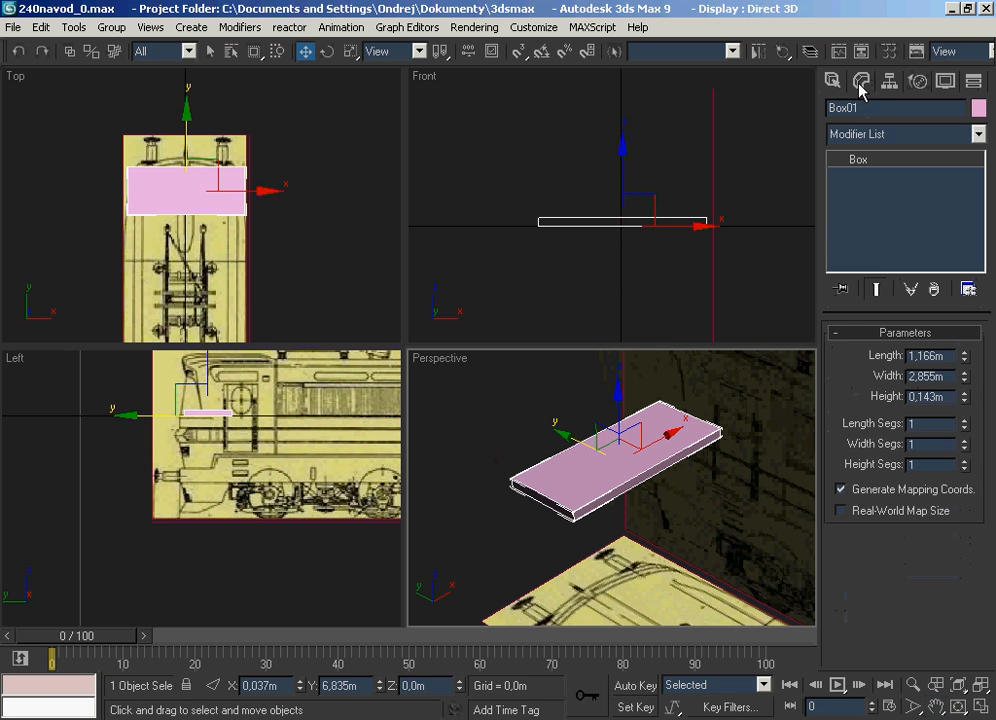
{"action": "left_click", "coordinate": [979, 134]}
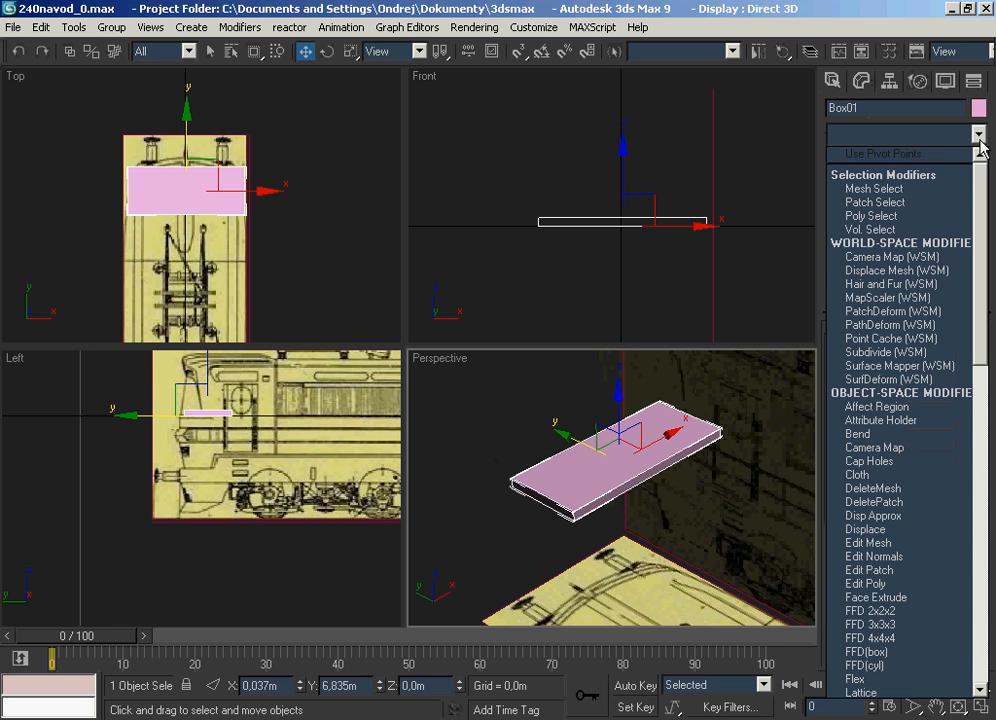
{"action": "left_click", "coordinate": [979, 189]}
{"action": "right_click", "coordinate": [969, 160]}
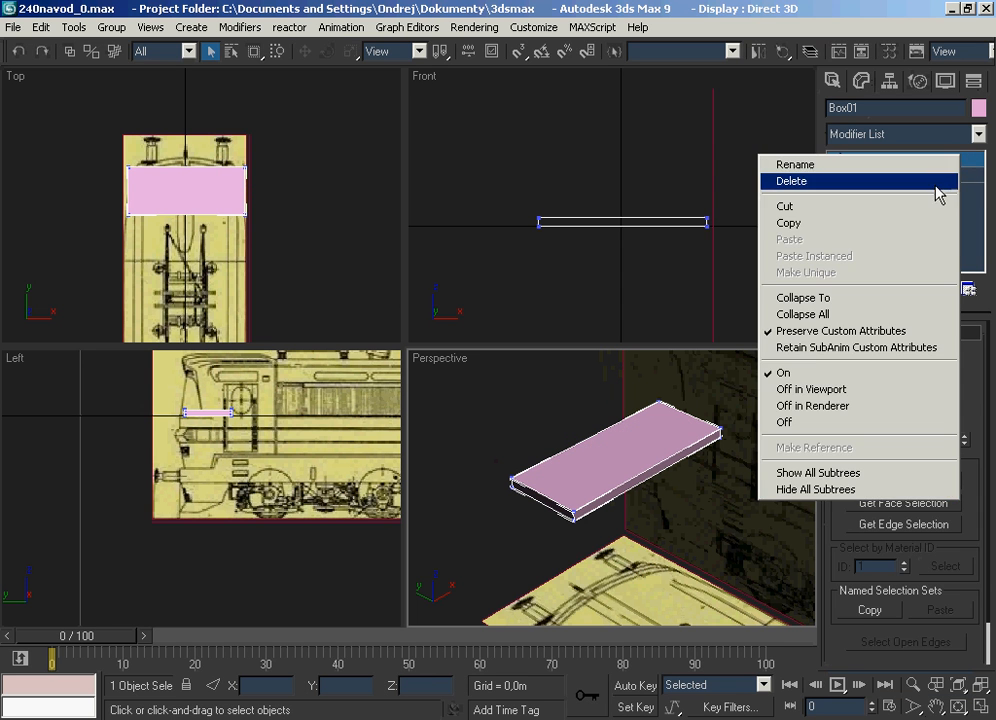
{"action": "left_click", "coordinate": [940, 182]}
Add an Edit Poly modifier to the box.
{"action": "left_click", "coordinate": [979, 134]}
{"action": "left_click_drag", "start_coordinate": [984, 190], "coordinate": [974, 262]}
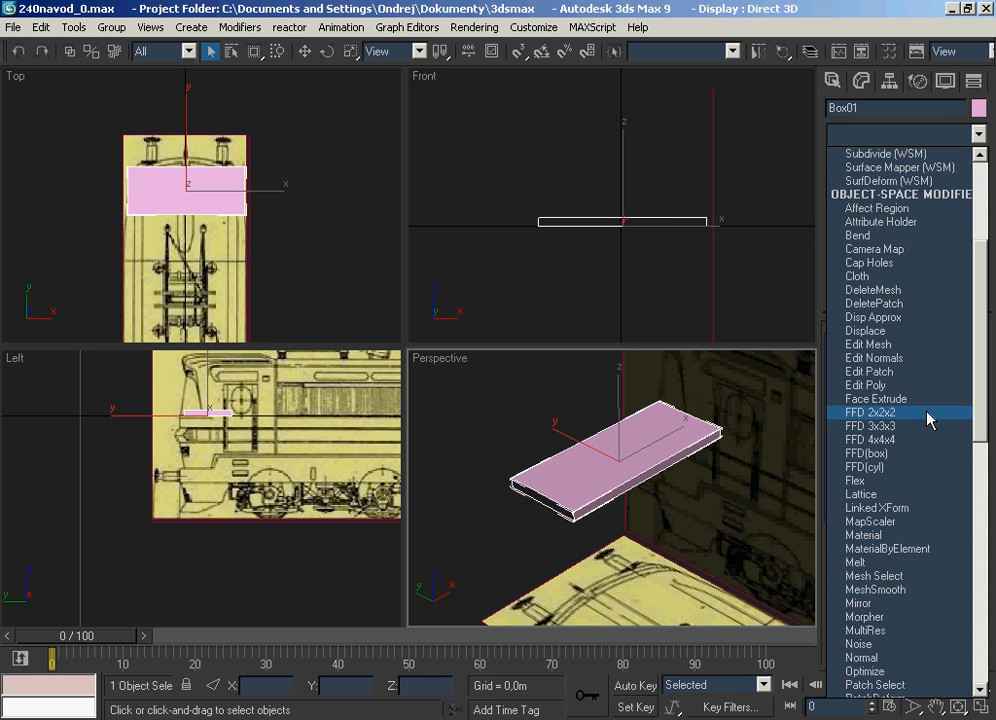
{"action": "left_click", "coordinate": [881, 386]}
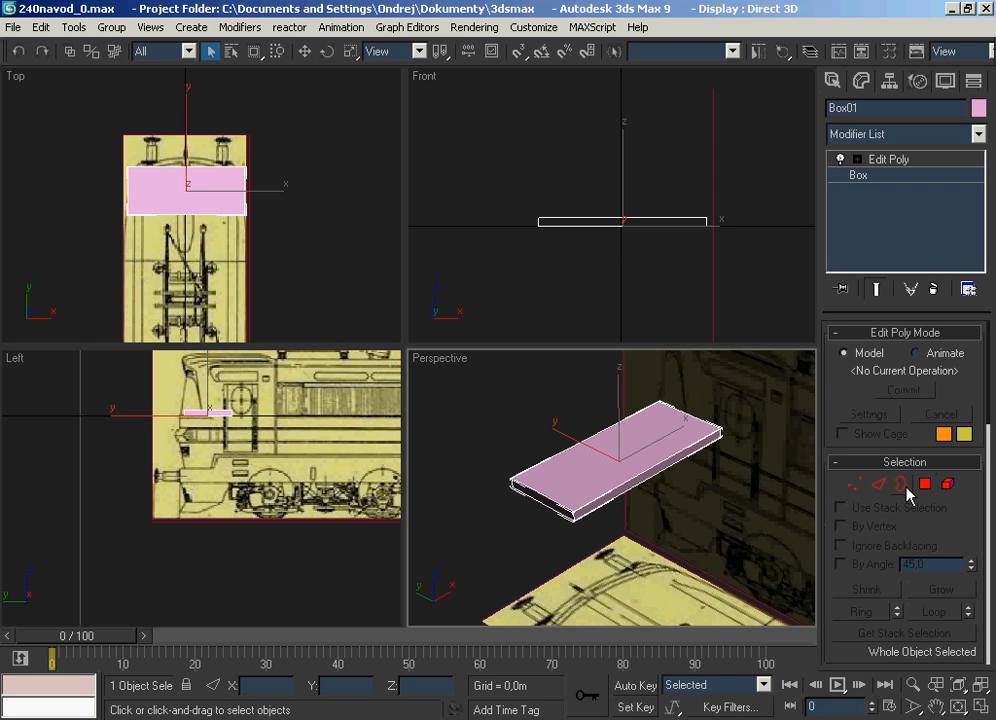
Move the four vertices at the box's front end forward along Y, lengthening it toward the locomotive's nose.
{"action": "left_click", "coordinate": [853, 484]}
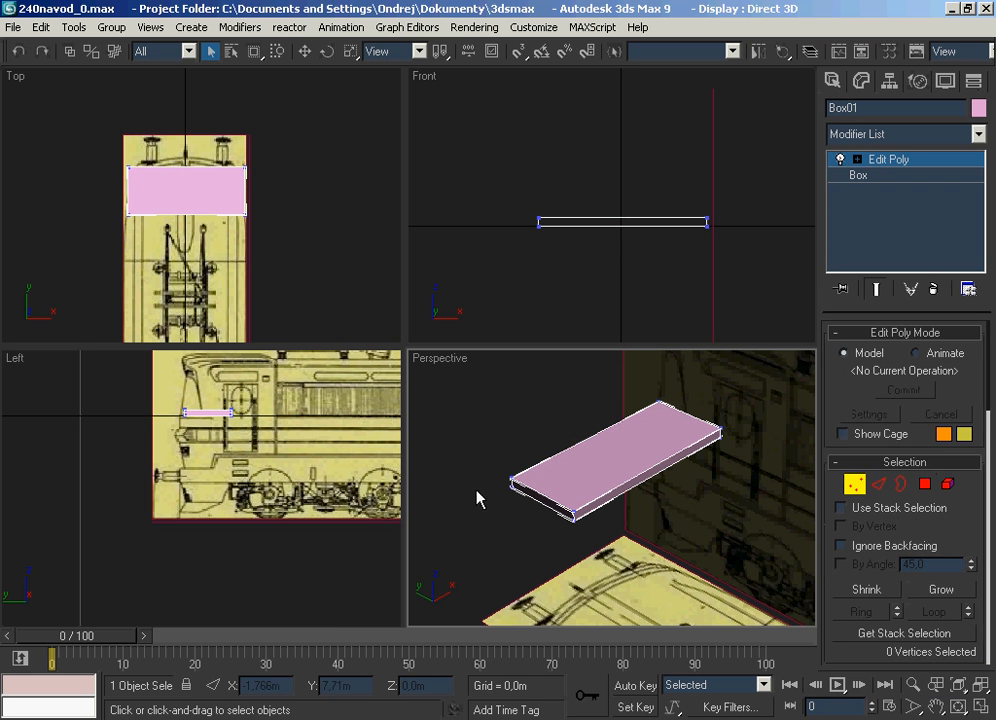
{"action": "scroll", "coordinate": [160, 414], "scroll_direction": "up", "scroll_amount": 5}
{"action": "left_click_drag", "start_coordinate": [138, 396], "coordinate": [340, 442]}
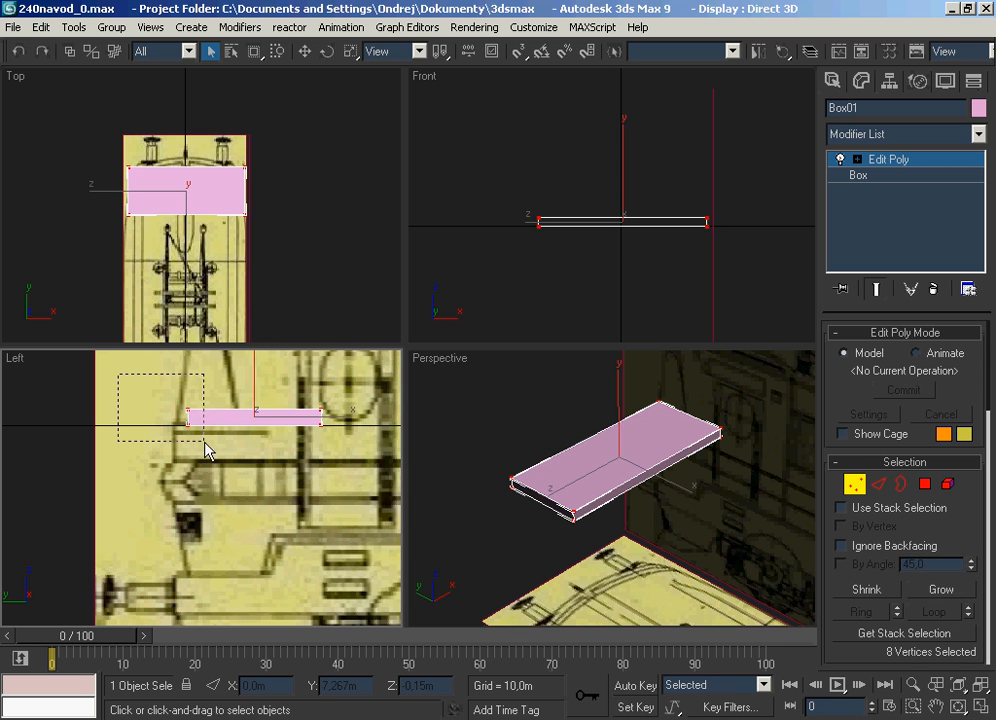
{"action": "left_click_drag", "start_coordinate": [205, 450], "coordinate": [205, 448]}
{"action": "scroll", "coordinate": [167, 160], "scroll_direction": "up", "scroll_amount": 6}
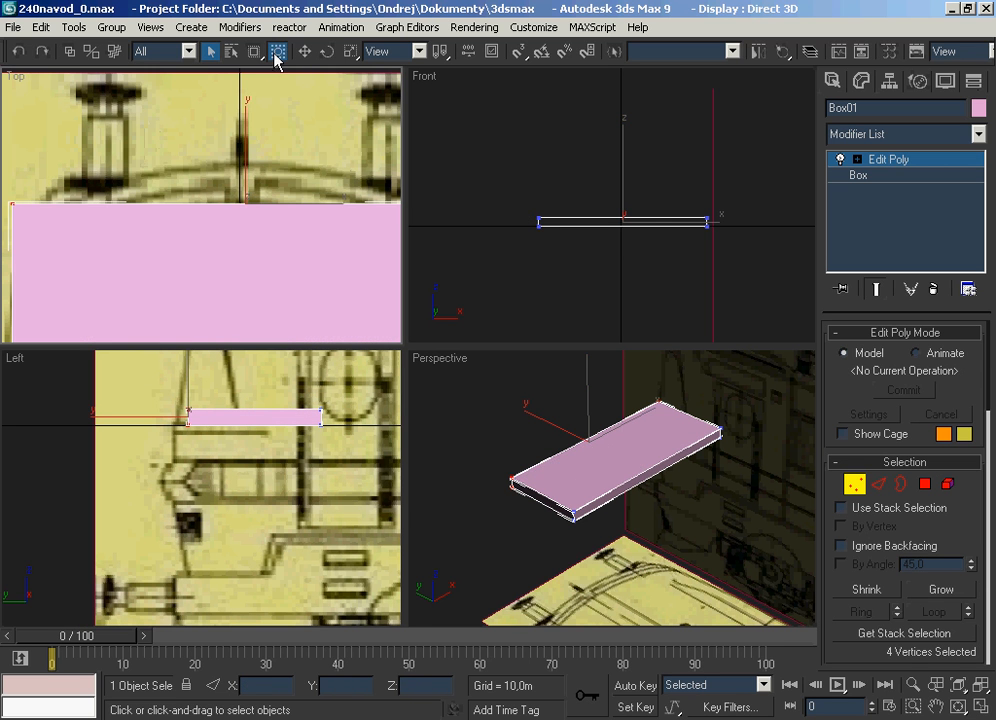
{"action": "left_click", "coordinate": [305, 51]}
{"action": "left_click", "coordinate": [225, 140]}
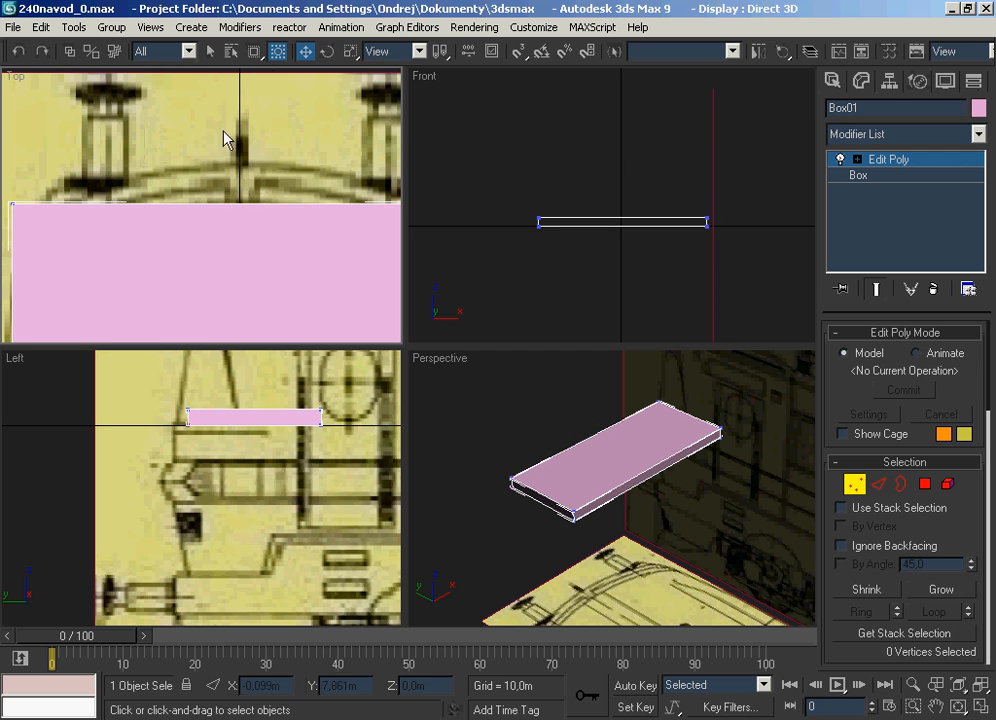
{"action": "scroll", "coordinate": [136, 164], "scroll_direction": "down", "scroll_amount": 6}
{"action": "left_click_drag", "start_coordinate": [70, 147], "coordinate": [406, 207]}
{"action": "left_click_drag", "start_coordinate": [179, 125], "coordinate": [179, 108]}
{"action": "left_click", "coordinate": [532, 222]}
{"action": "left_click_drag", "start_coordinate": [97, 389], "coordinate": [200, 413]}
{"action": "left_click_drag", "start_coordinate": [71, 114], "coordinate": [127, 258]}
{"action": "left_click_drag", "start_coordinate": [245, 151], "coordinate": [293, 238]}
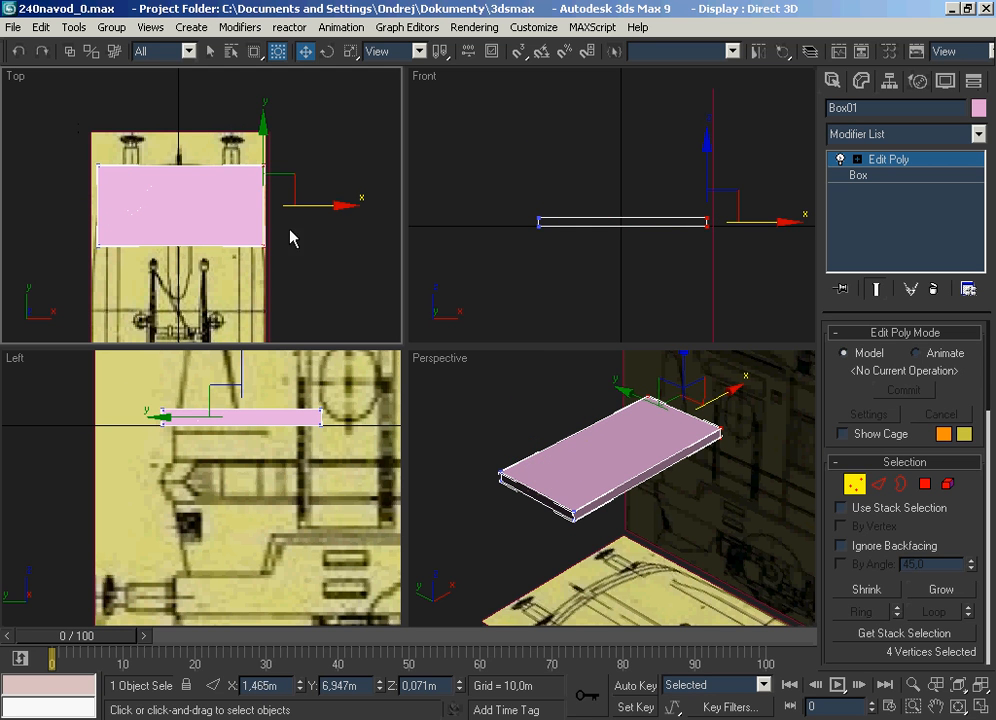
{"action": "left_click", "coordinate": [155, 425]}
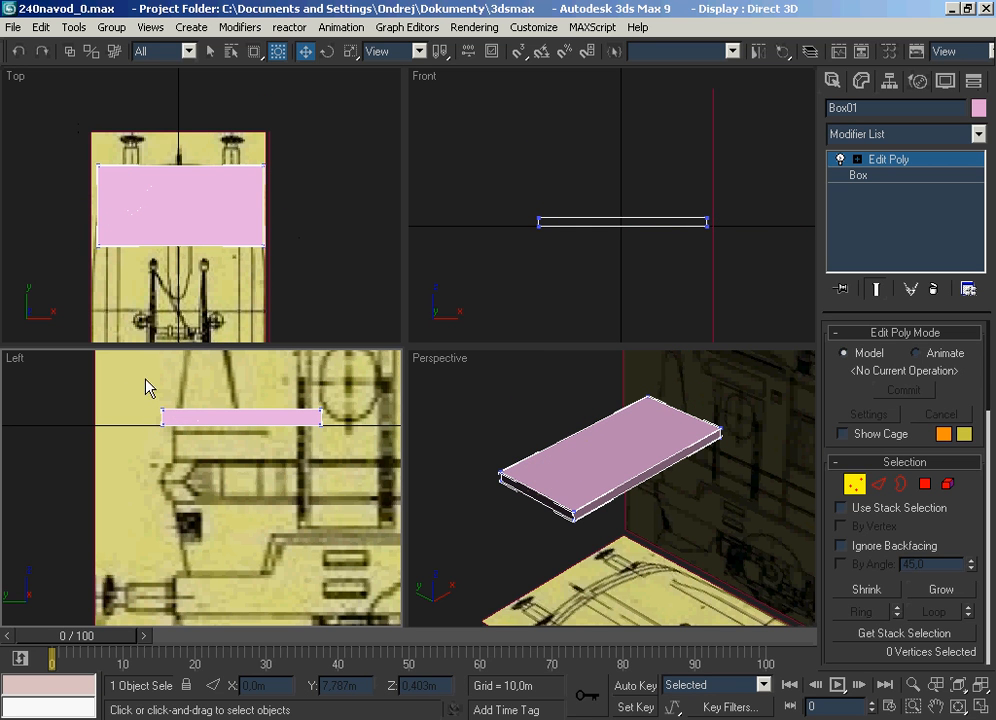
Lower the whole box to about Z -0.121 m and move its four rear vertices forward to about Y 6.706 m.
{"action": "left_click", "coordinate": [854, 484]}
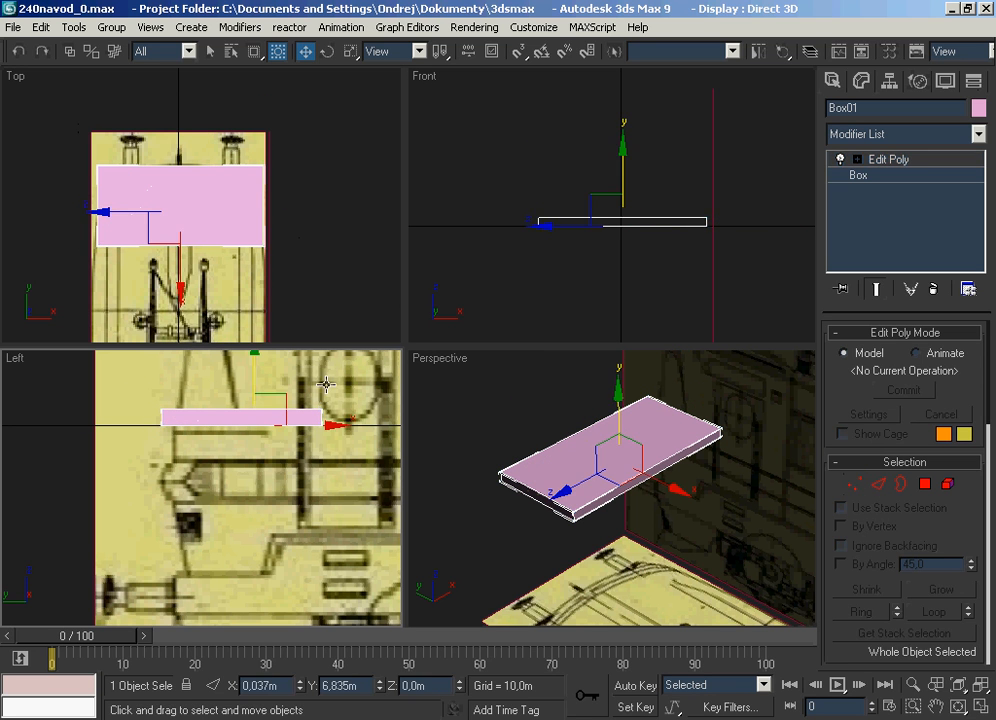
{"action": "left_click_drag", "start_coordinate": [255, 366], "coordinate": [314, 429]}
{"action": "left_click", "coordinate": [856, 487]}
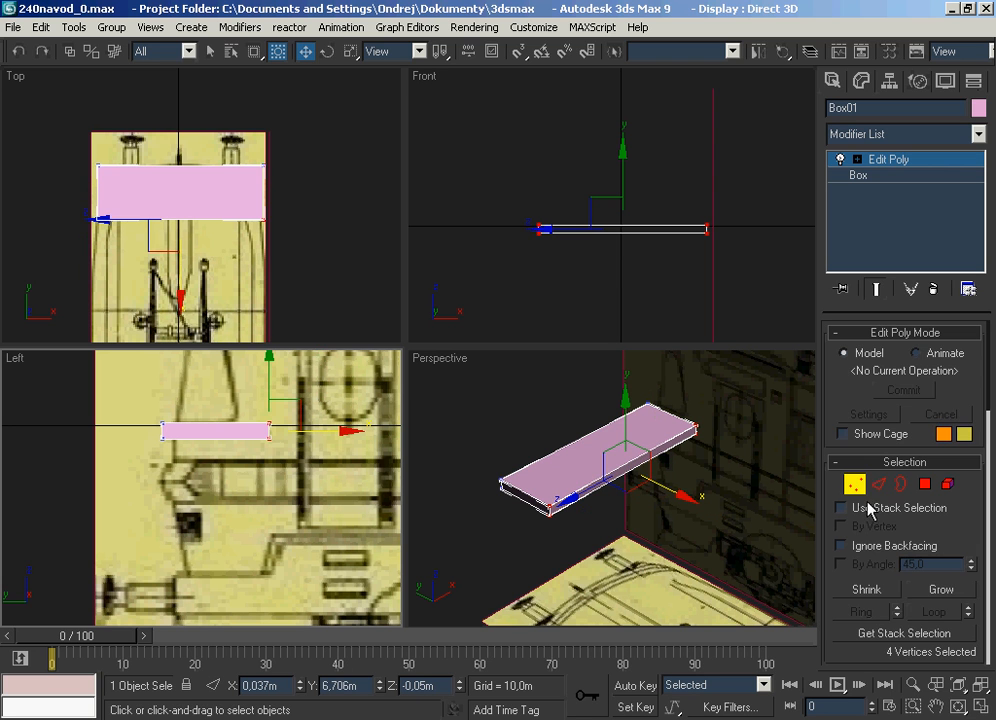
{"action": "left_click", "coordinate": [855, 484]}
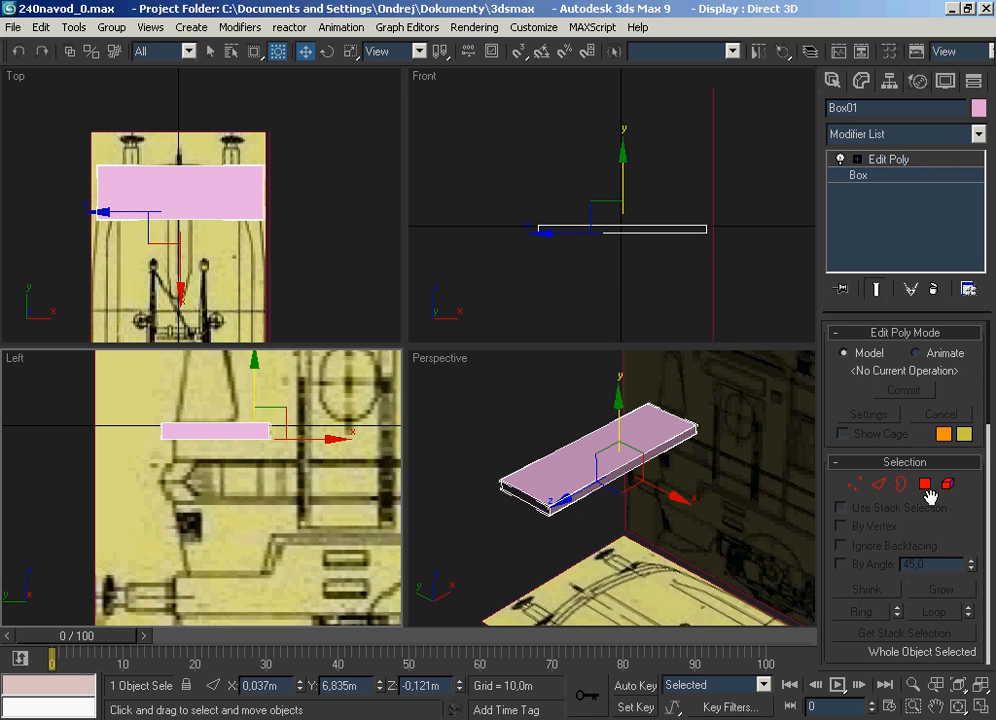
Connect the two long top edges of the box with 2 segments.
{"action": "left_click", "coordinate": [880, 485]}
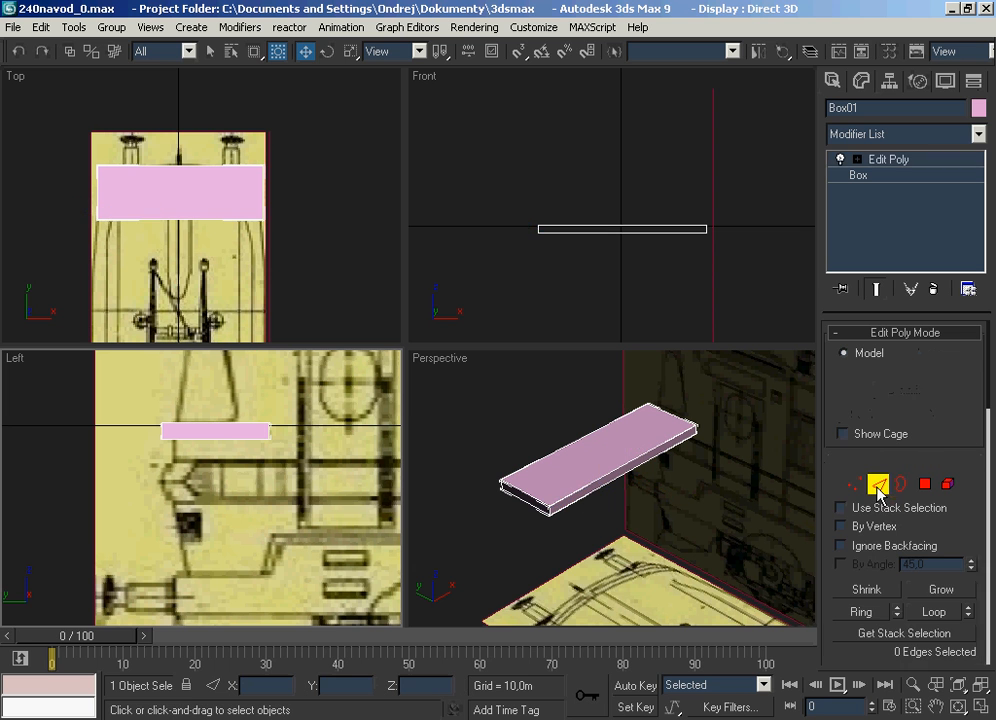
{"action": "scroll", "coordinate": [576, 481], "scroll_direction": "up", "scroll_amount": 3}
{"action": "scroll", "coordinate": [576, 481], "scroll_direction": "up", "scroll_amount": 4}
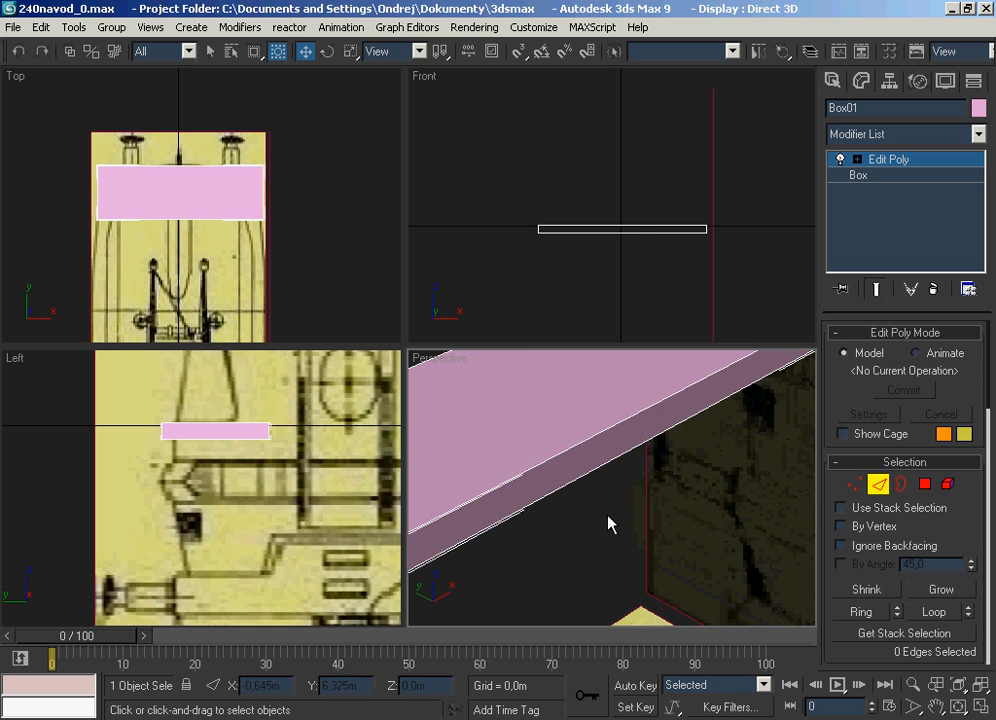
{"action": "middle_click_drag", "start_coordinate": [622, 493], "coordinate": [662, 565]}
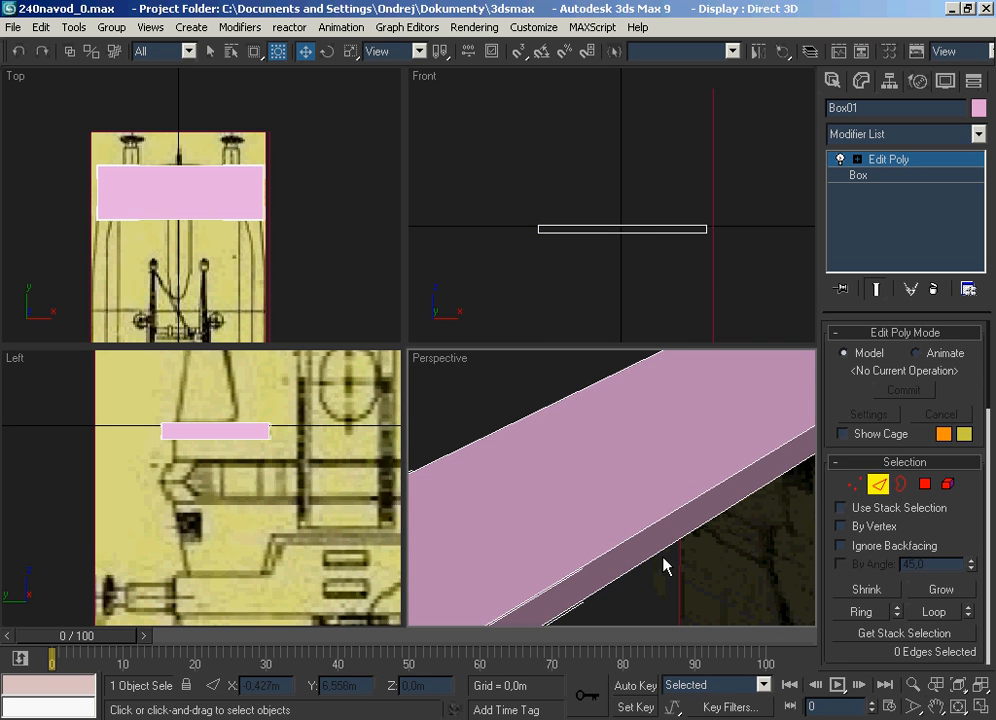
{"action": "left_click", "coordinate": [636, 536]}
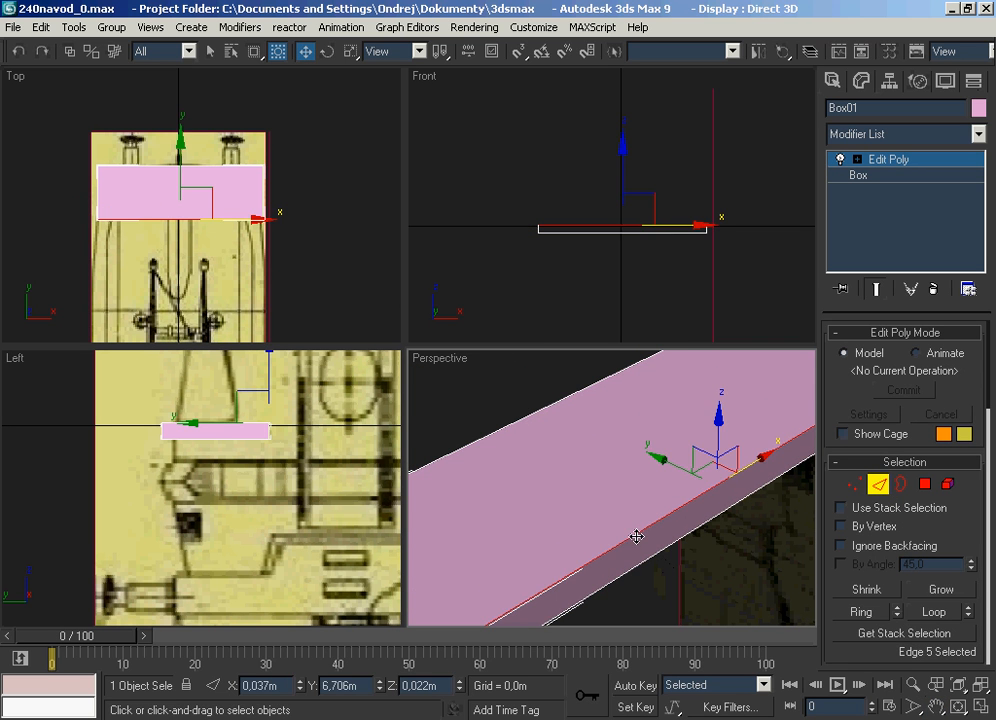
{"action": "left_click", "coordinate": [496, 429], "text": "ctrl"}
{"action": "left_click_drag", "start_coordinate": [900, 513], "coordinate": [940, 315]}
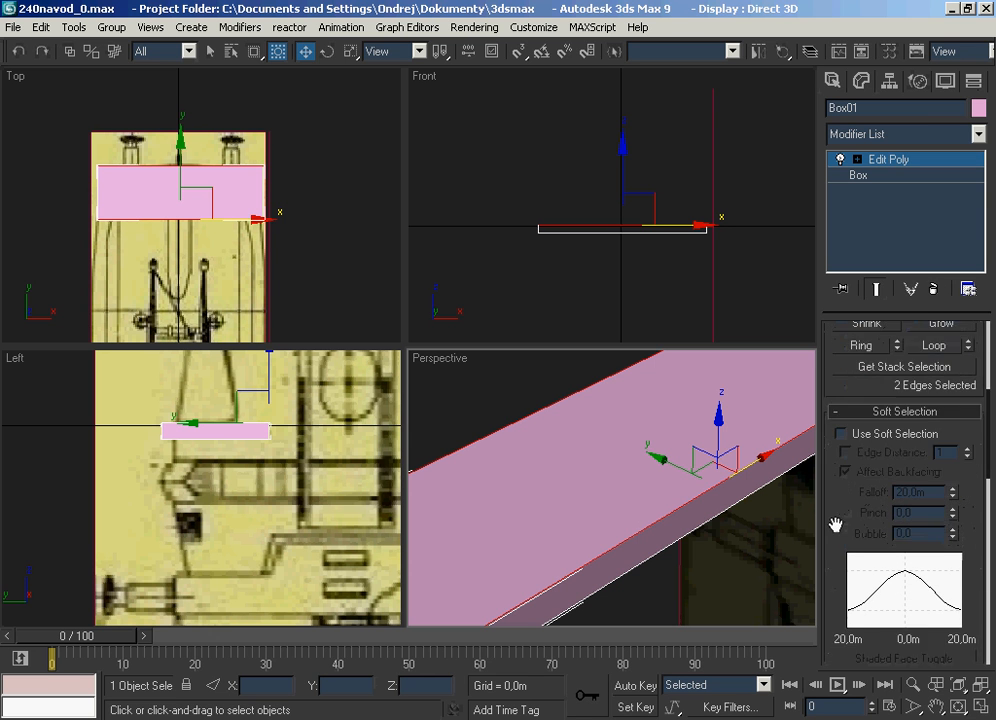
{"action": "left_click_drag", "start_coordinate": [835, 525], "coordinate": [834, 171]}
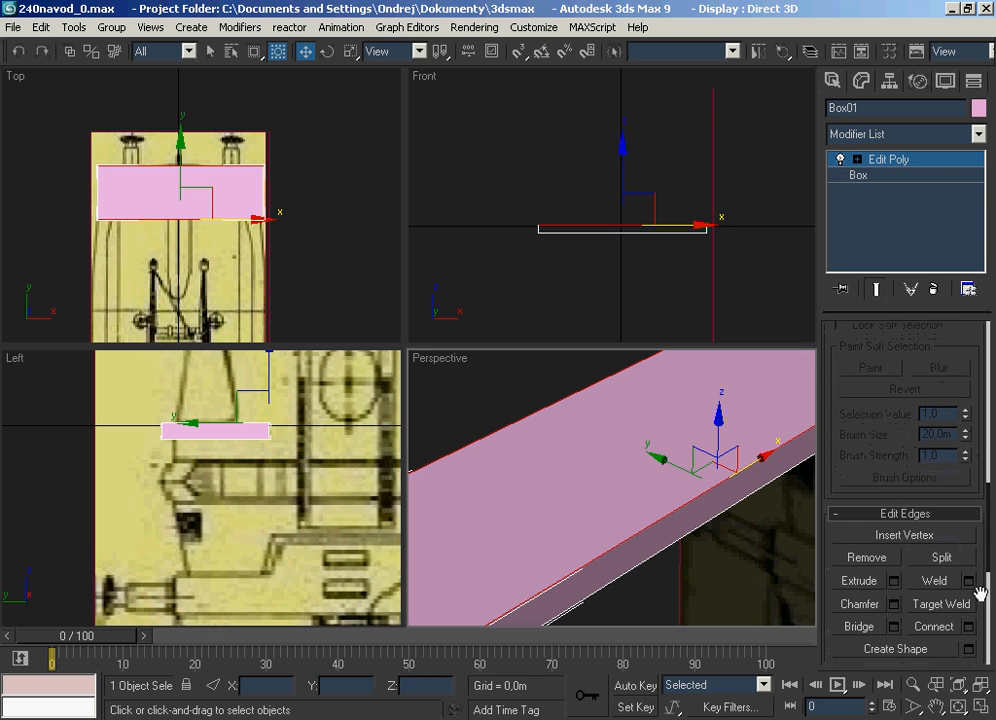
{"action": "left_click", "coordinate": [968, 627]}
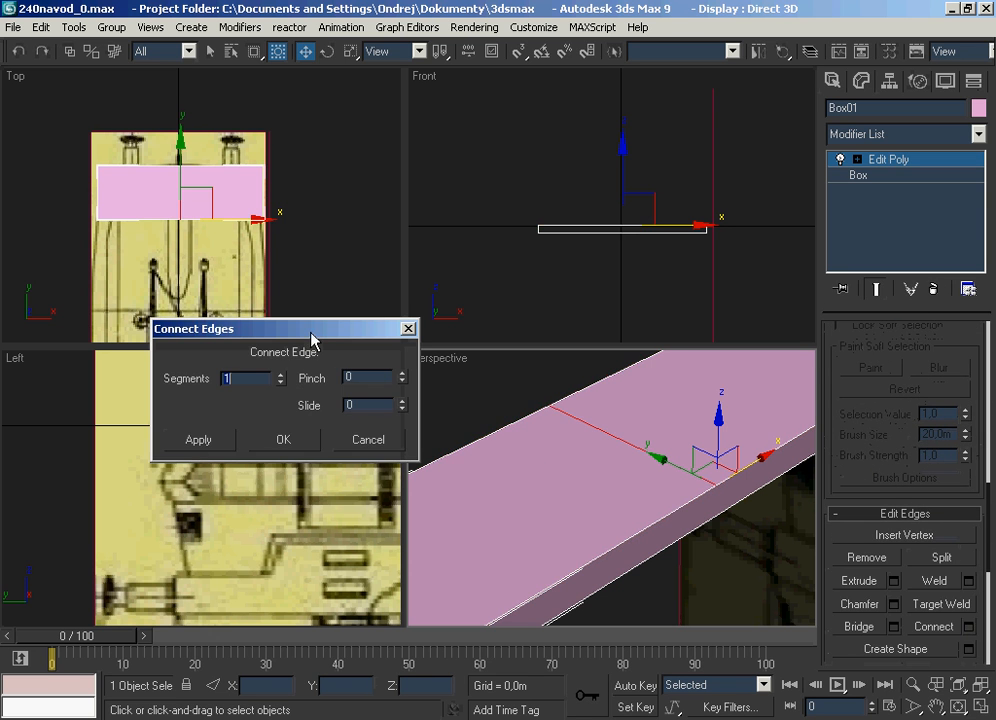
{"action": "left_click_drag", "start_coordinate": [463, 231], "coordinate": [566, 103]}
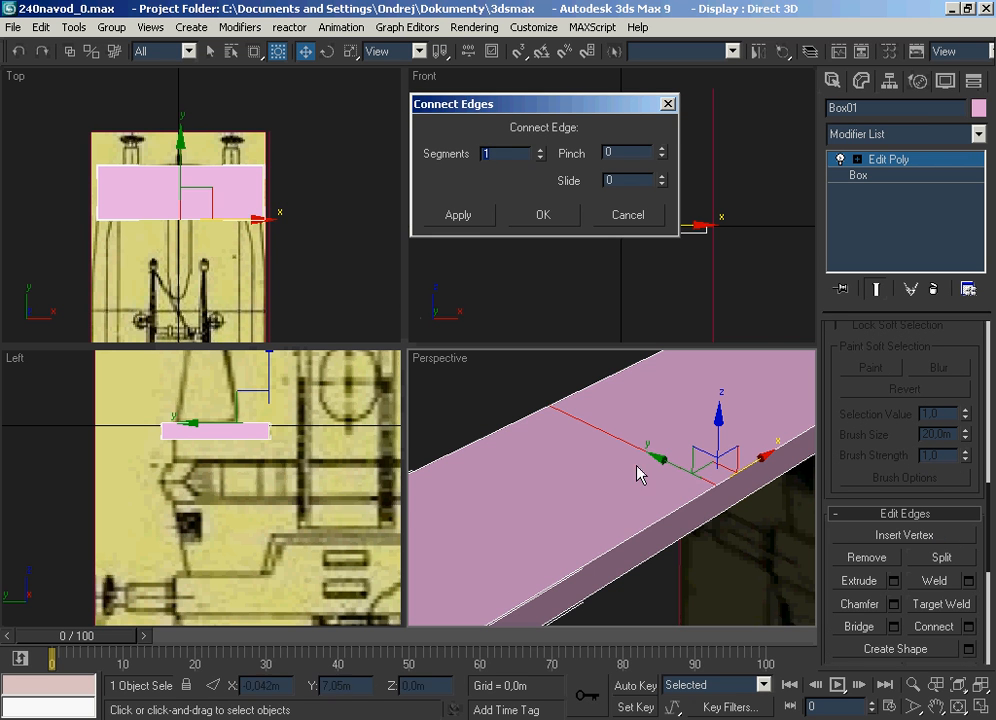
{"action": "scroll", "coordinate": [614, 476], "scroll_direction": "down", "scroll_amount": 5}
{"action": "scroll", "coordinate": [614, 472], "scroll_direction": "up", "scroll_amount": 8}
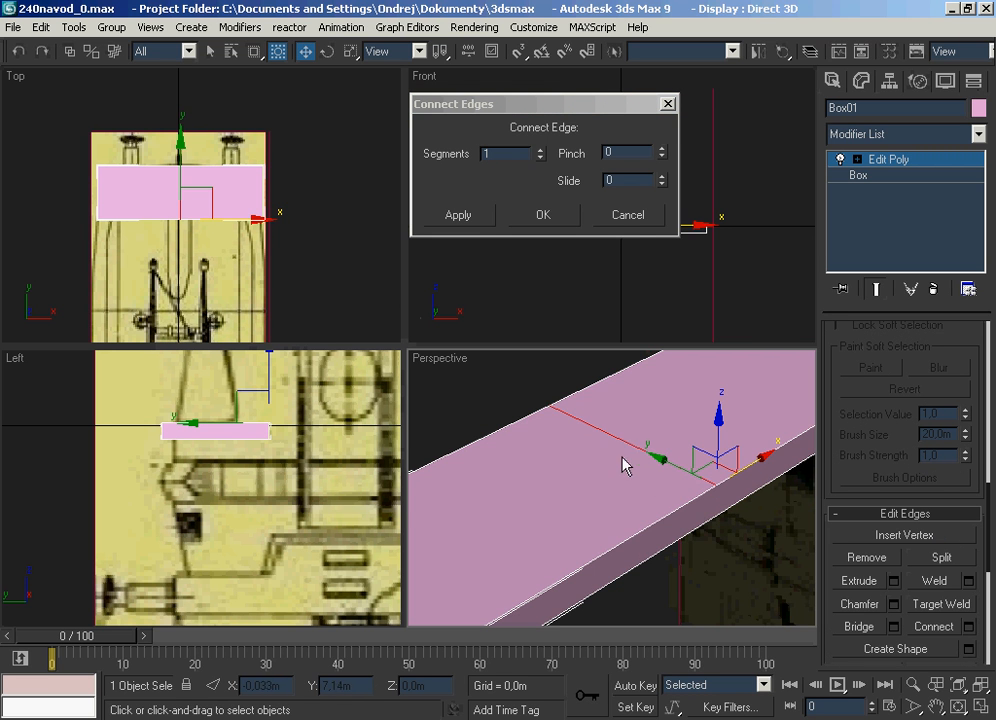
{"action": "scroll", "coordinate": [627, 465], "scroll_direction": "down", "scroll_amount": 6}
{"action": "scroll", "coordinate": [585, 460], "scroll_direction": "up", "scroll_amount": 6}
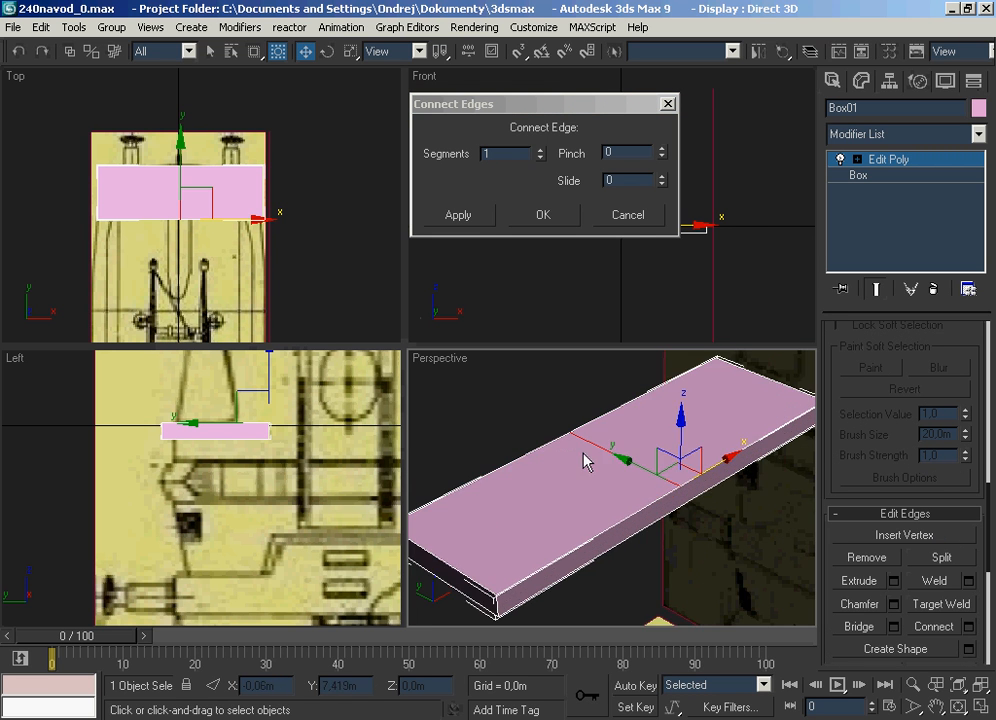
{"action": "left_click_drag", "start_coordinate": [503, 155], "coordinate": [433, 240]}
{"action": "type", "text": "2"}
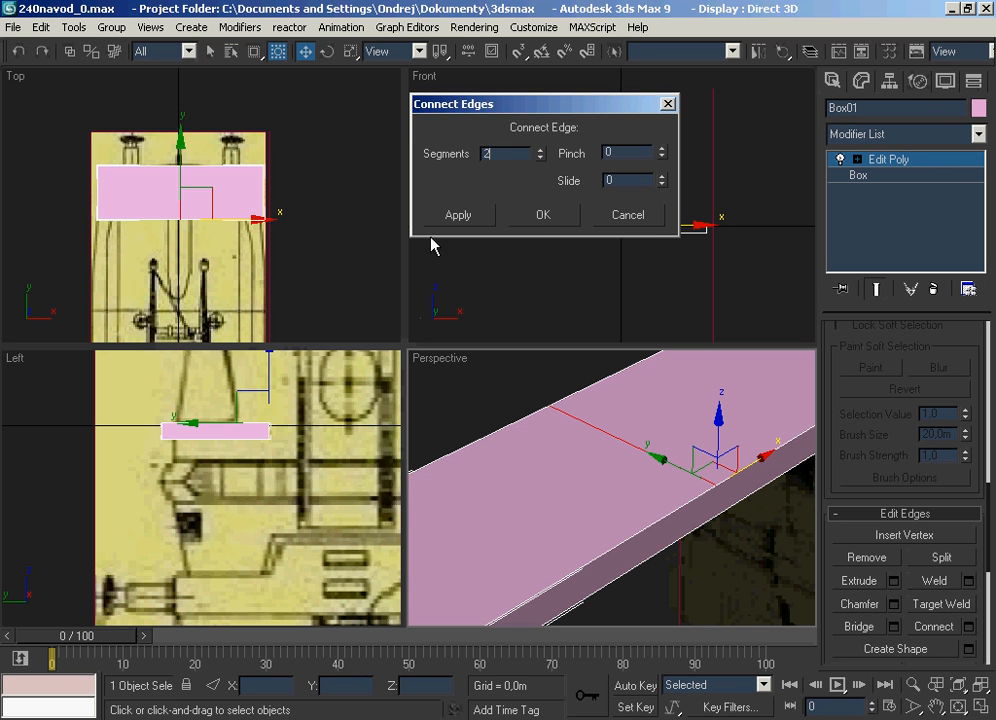
{"action": "key", "text": "Return"}
{"action": "left_click", "coordinate": [538, 216]}
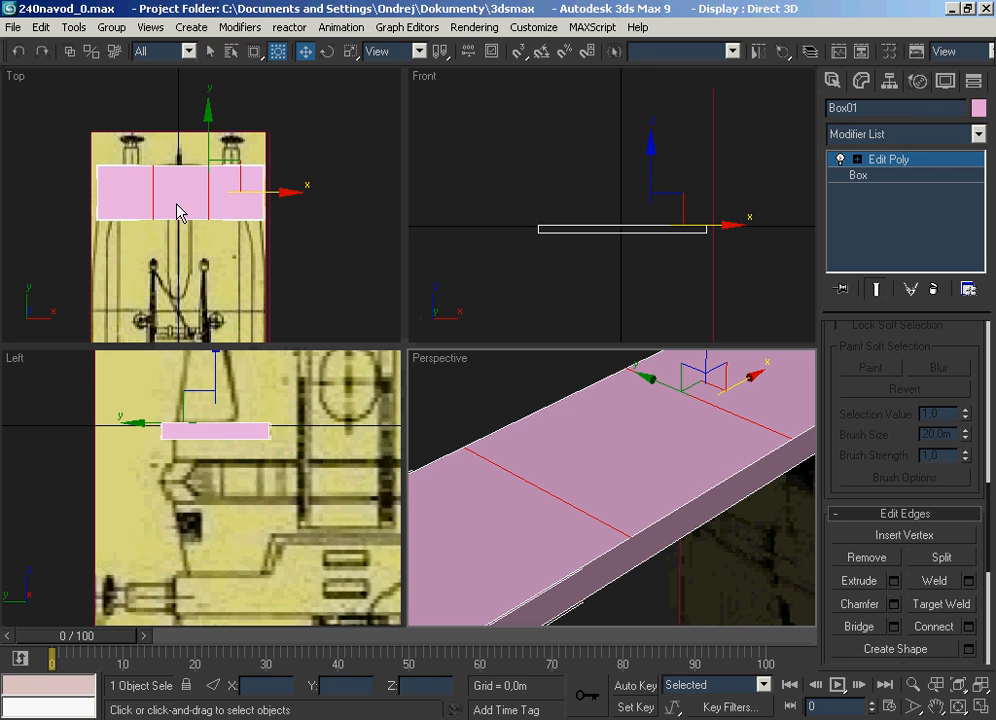
Move the right dividing edge in line with the right buffer's centre and the left dividing edge to about X 0.683 m.
{"action": "right_click", "coordinate": [218, 240]}
{"action": "scroll", "coordinate": [220, 193], "scroll_direction": "up", "scroll_amount": 3}
{"action": "left_click", "coordinate": [192, 200]}
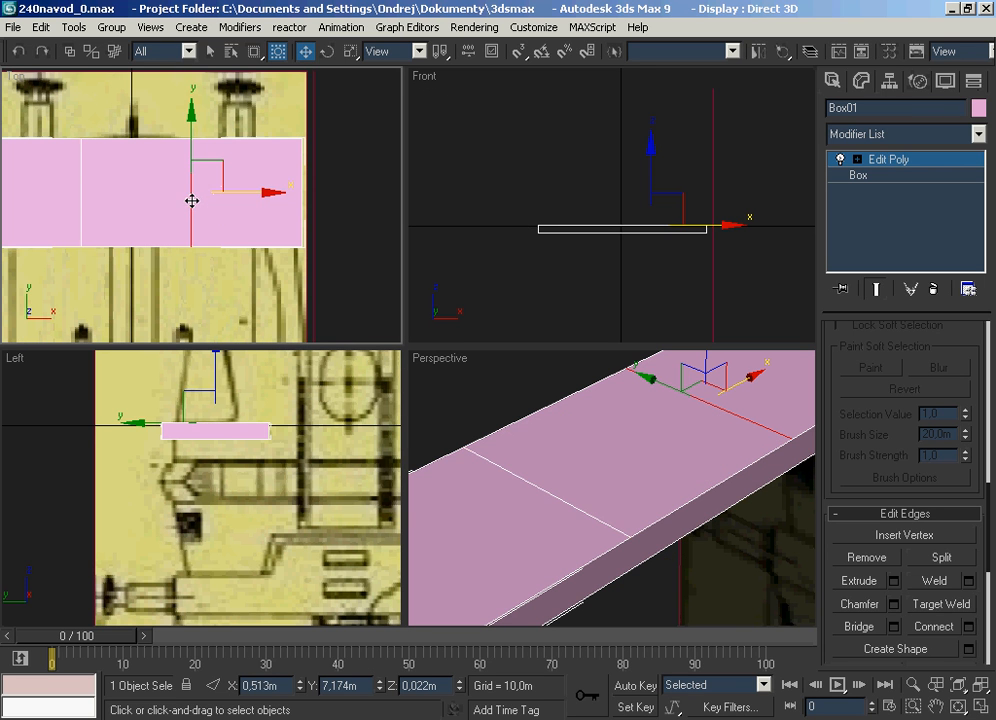
{"action": "mouse_move", "coordinate": [236, 194]}
{"action": "left_mouse_down"}
{"action": "mouse_move", "coordinate": [305, 200]}
{"action": "mouse_move", "coordinate": [252, 194]}
{"action": "left_mouse_up"}
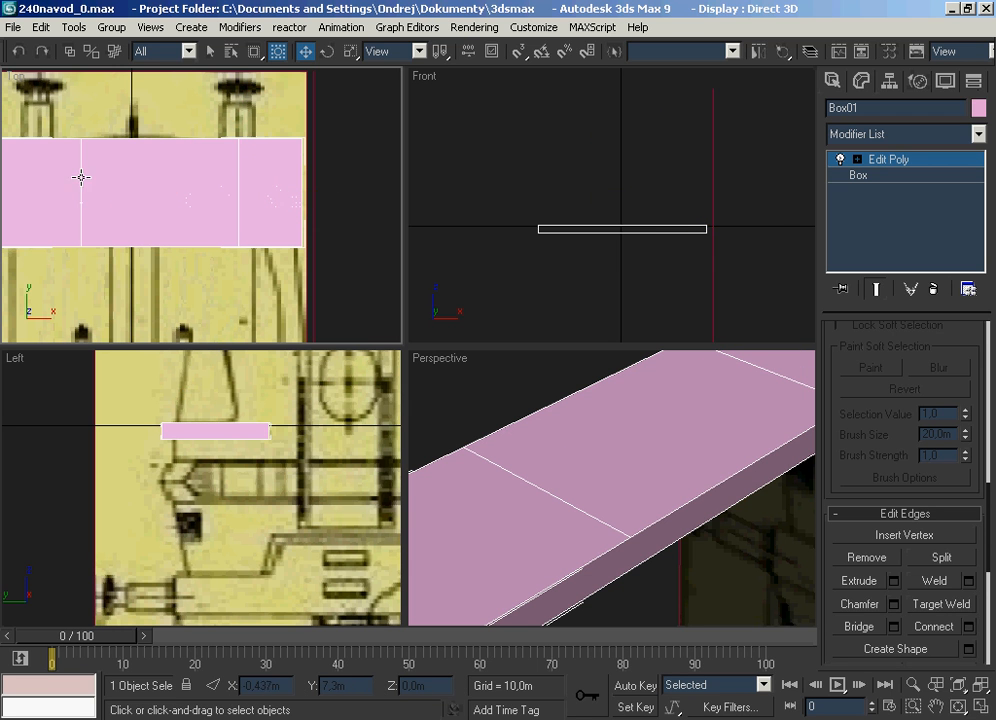
{"action": "left_click", "coordinate": [81, 178]}
{"action": "left_click_drag", "start_coordinate": [139, 194], "coordinate": [269, 198]}
Connect the two repositioned dividing edges on the top face with 2 segments.
{"action": "scroll", "coordinate": [260, 199], "scroll_direction": "up", "scroll_amount": 3}
{"action": "scroll", "coordinate": [239, 211], "scroll_direction": "up", "scroll_amount": 2}
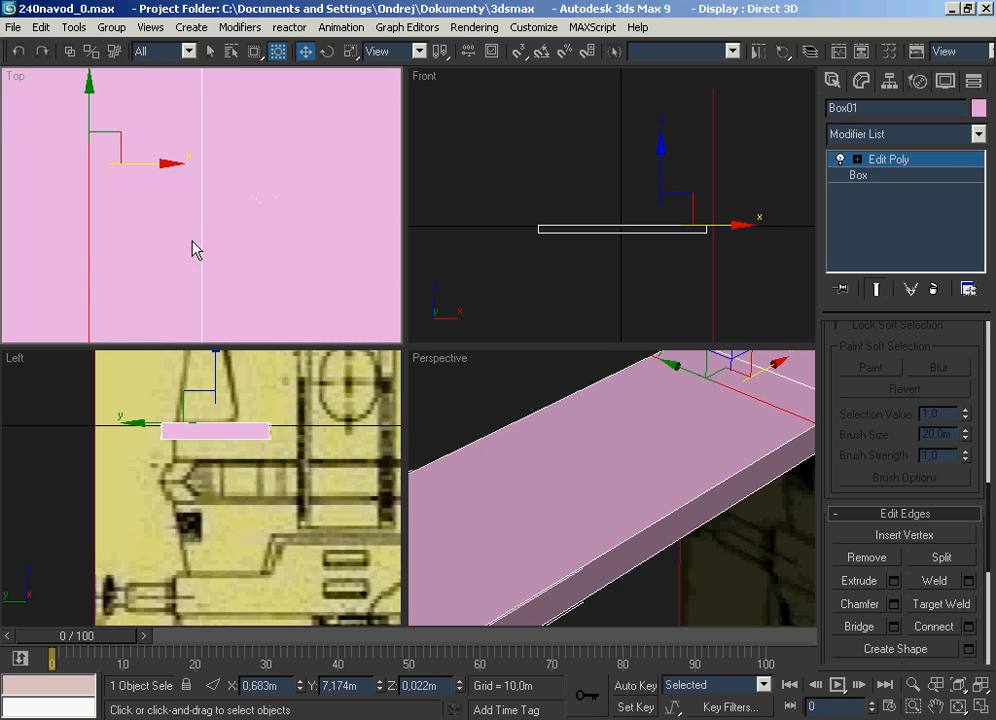
{"action": "left_click", "coordinate": [203, 240]}
{"action": "left_click", "coordinate": [88, 204], "text": "ctrl"}
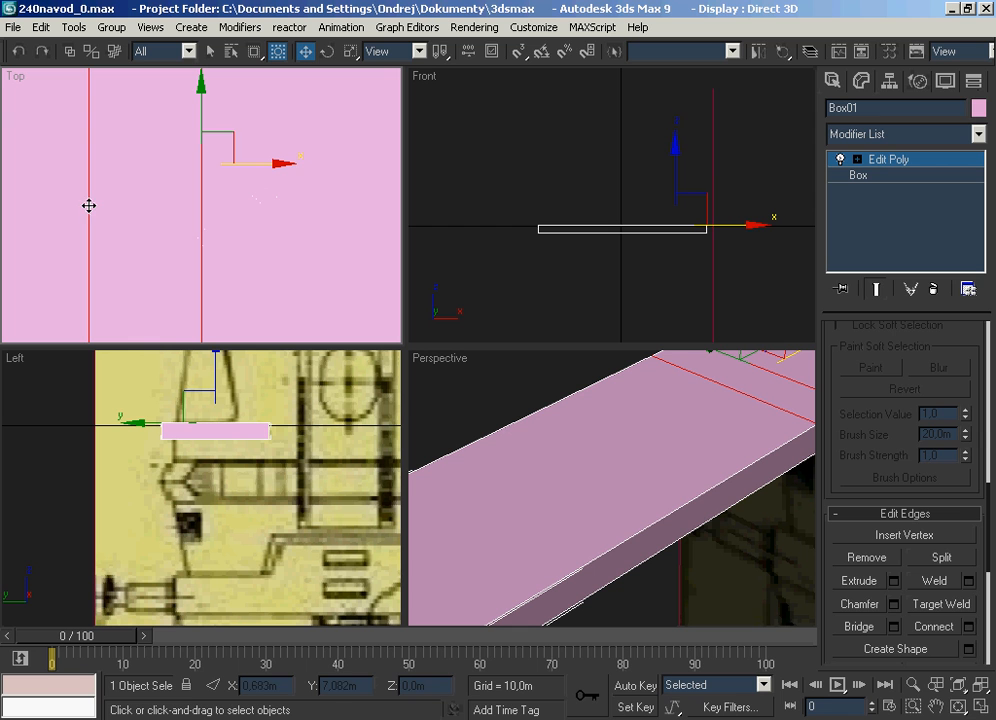
{"action": "left_click", "coordinate": [968, 628]}
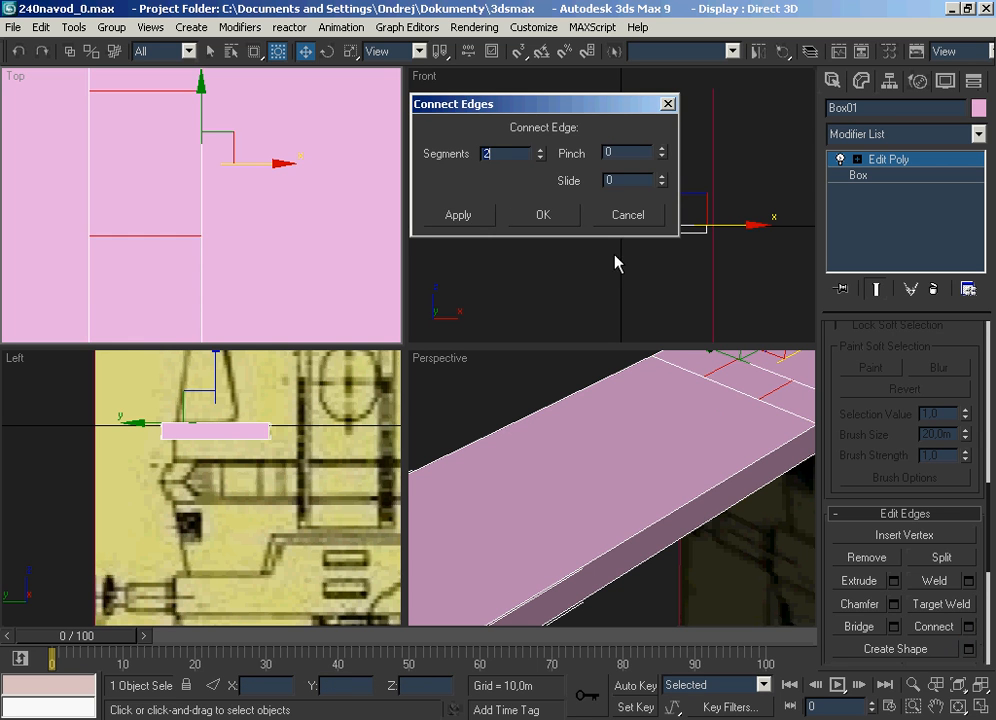
{"action": "left_click", "coordinate": [541, 215]}
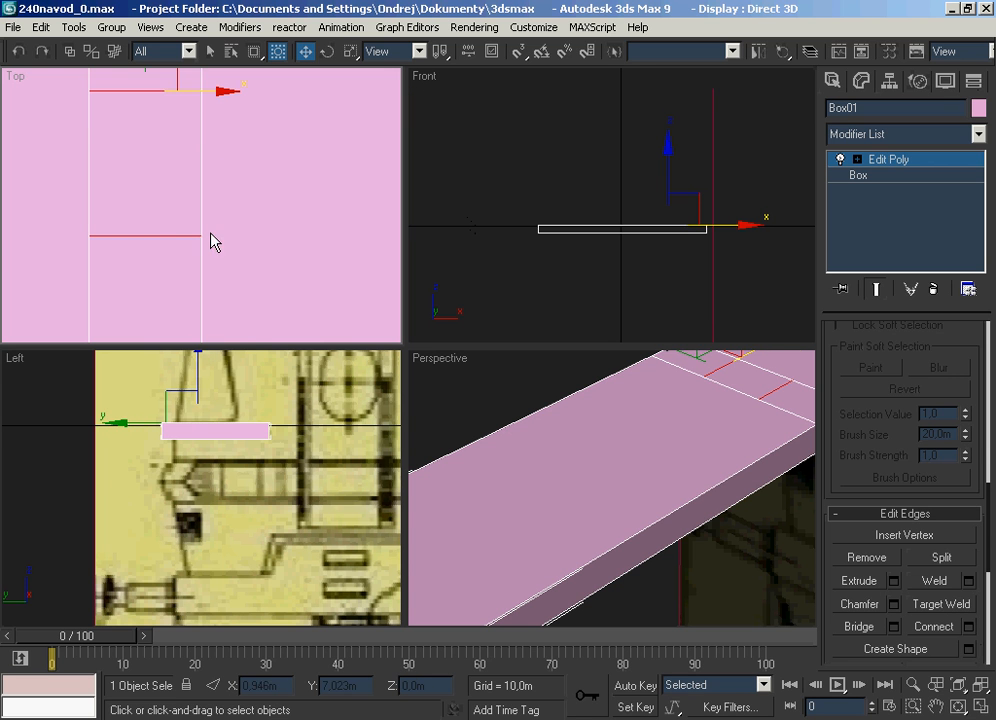
Move the two new cross edges on the top face towards the box's rear, centred at about Y 6.959 m.
{"action": "left_click", "coordinate": [125, 236]}
{"action": "right_click", "coordinate": [66, 205]}
{"action": "scroll", "coordinate": [66, 205], "scroll_direction": "down", "scroll_amount": 4}
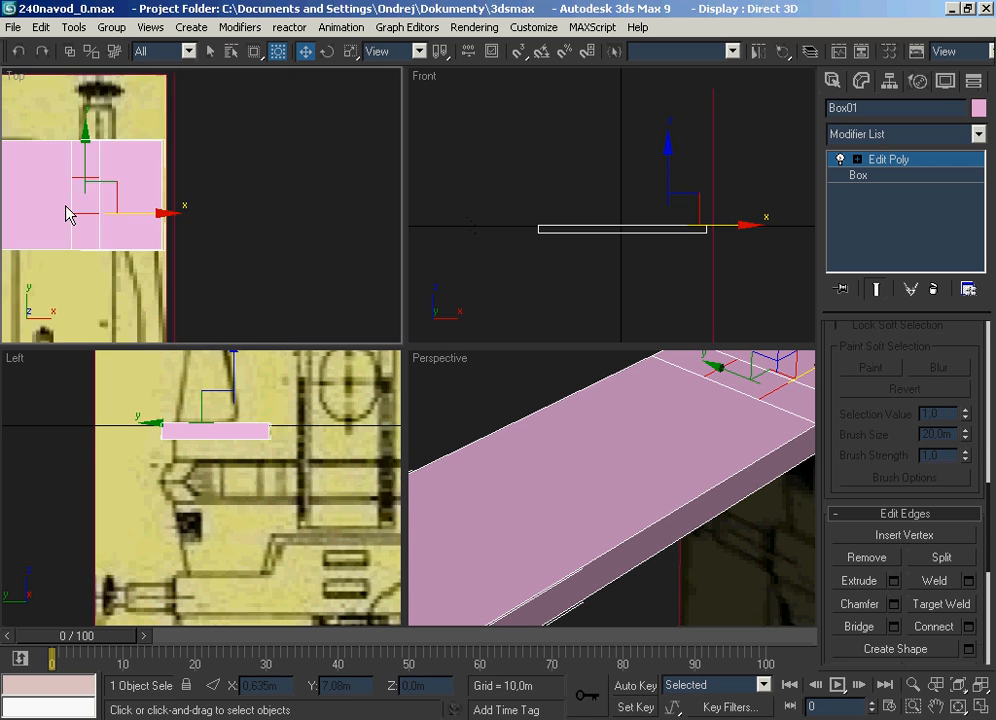
{"action": "scroll", "coordinate": [66, 205], "scroll_direction": "up", "scroll_amount": 2}
{"action": "left_click_drag", "start_coordinate": [102, 160], "coordinate": [101, 212]}
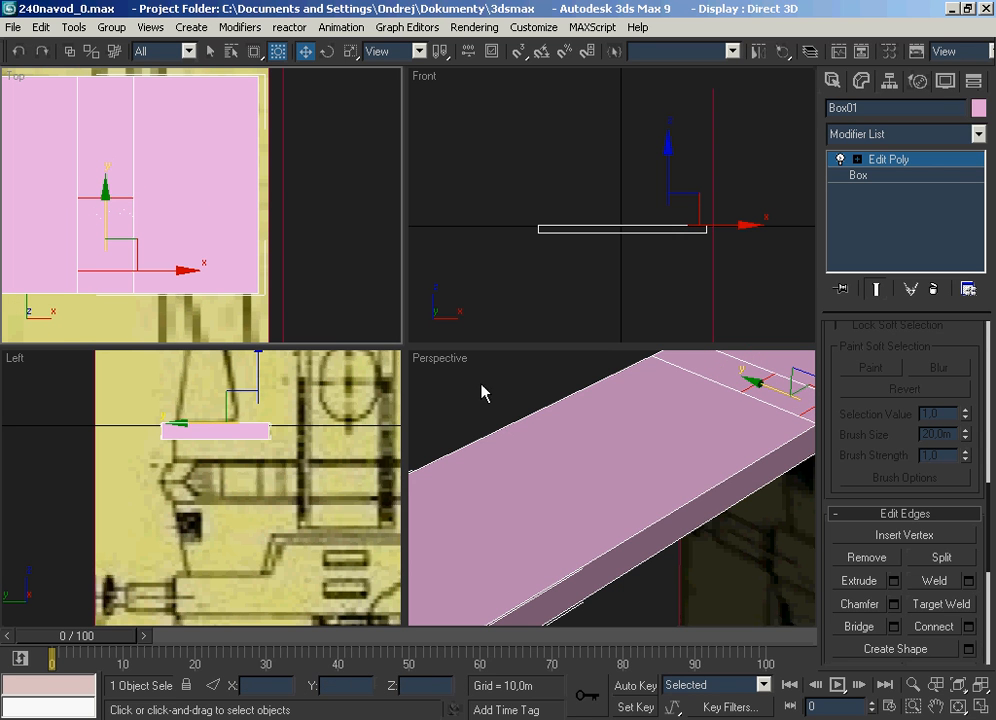
Chamfer the four corner vertices of the small rectangle on the box's top face with an amount of 0.01 m.
{"action": "left_click_drag", "start_coordinate": [914, 416], "coordinate": [922, 652]}
{"action": "left_click_drag", "start_coordinate": [872, 482], "coordinate": [851, 625]}
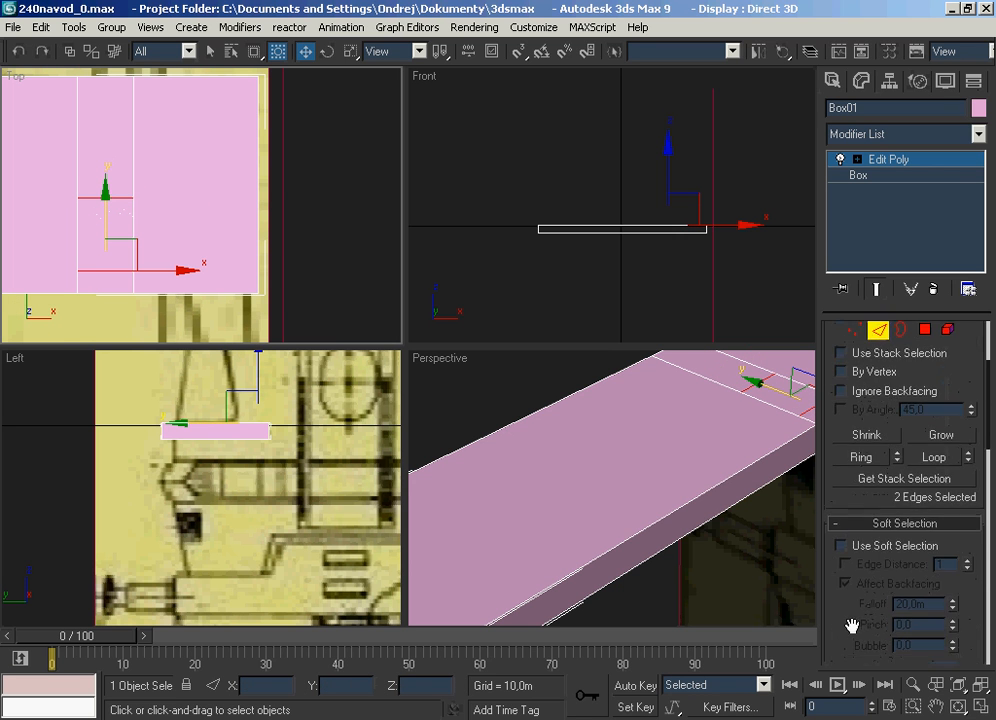
{"action": "left_click_drag", "start_coordinate": [829, 345], "coordinate": [835, 487]}
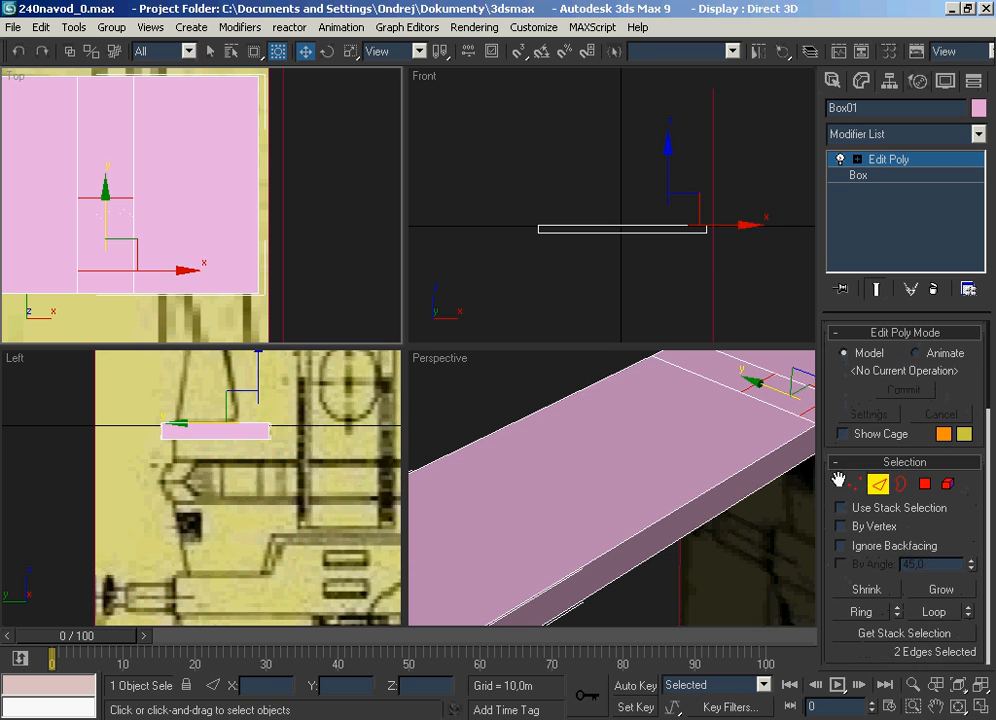
{"action": "left_click", "coordinate": [855, 485]}
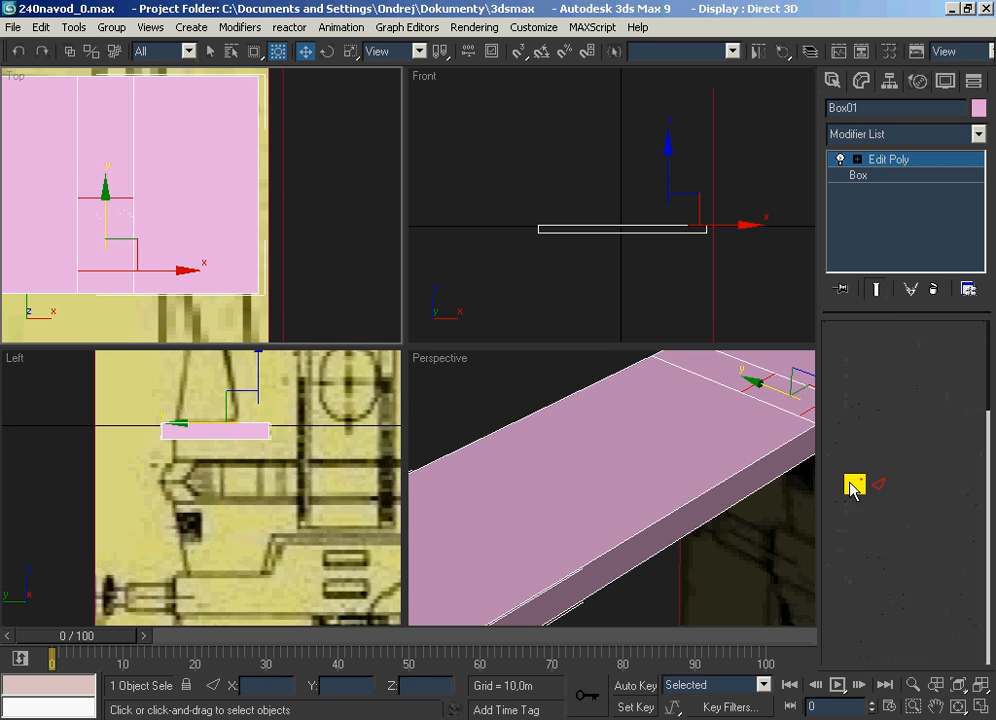
{"action": "scroll", "coordinate": [84, 222], "scroll_direction": "up", "scroll_amount": 4}
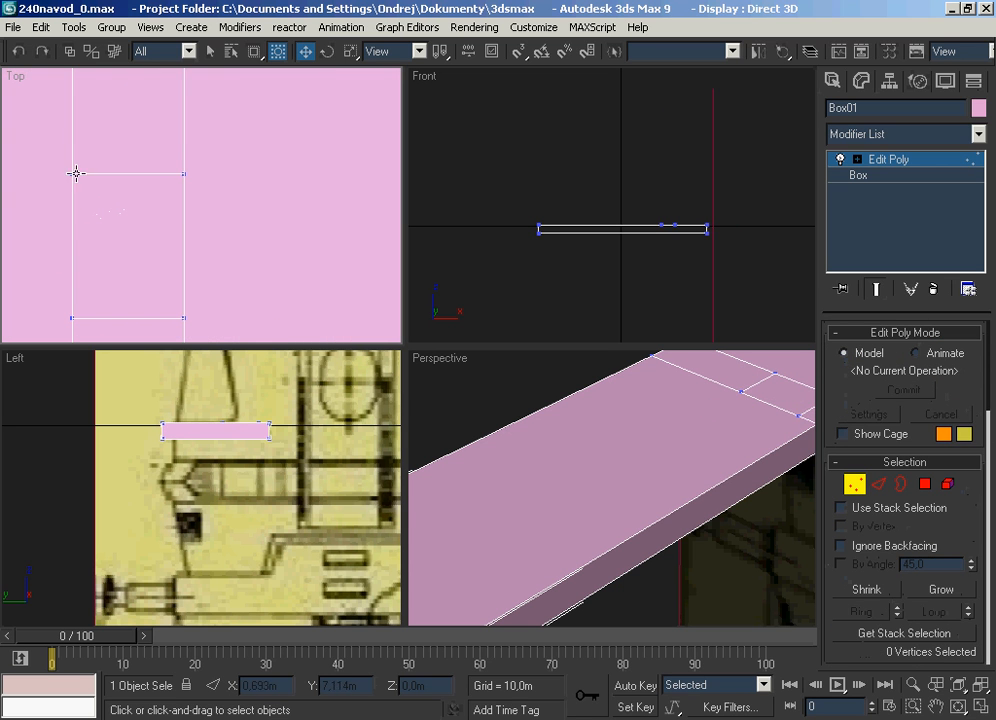
{"action": "left_click_drag", "start_coordinate": [173, 222], "coordinate": [206, 216]}
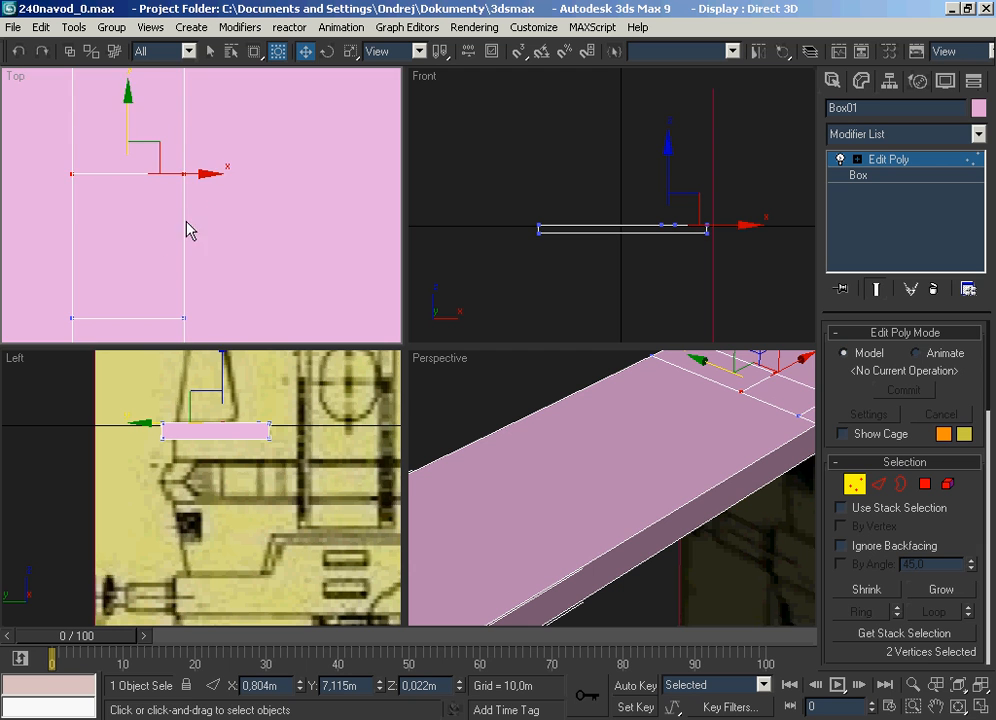
{"action": "scroll", "coordinate": [156, 236], "scroll_direction": "down", "scroll_amount": 4}
{"action": "scroll", "coordinate": [144, 280], "scroll_direction": "up", "scroll_amount": 4}
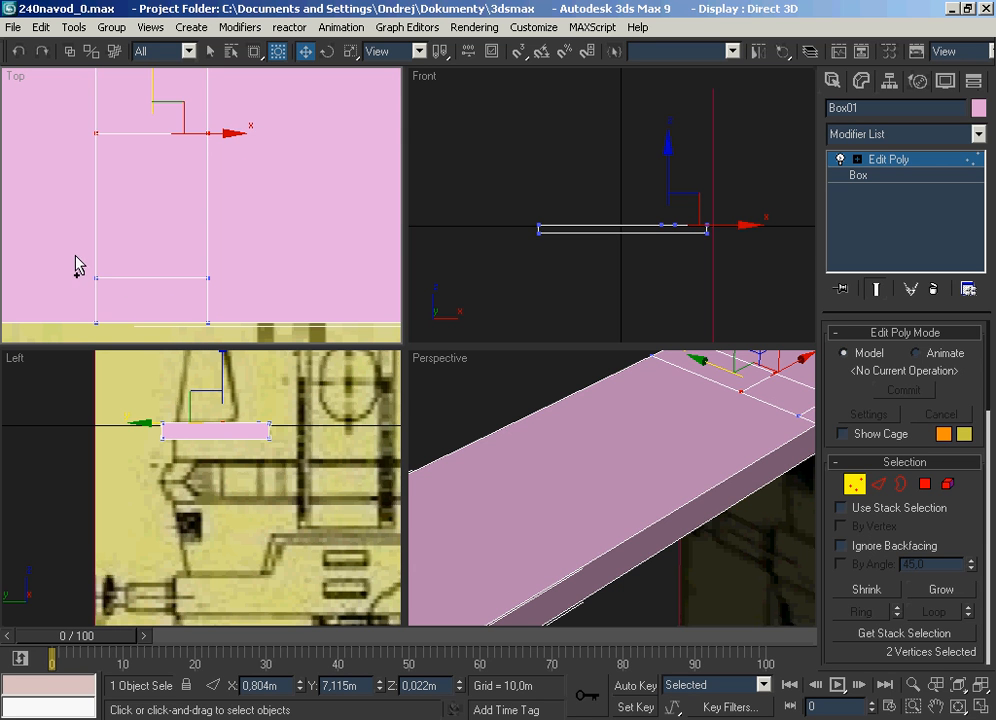
{"action": "left_click", "coordinate": [122, 160]}
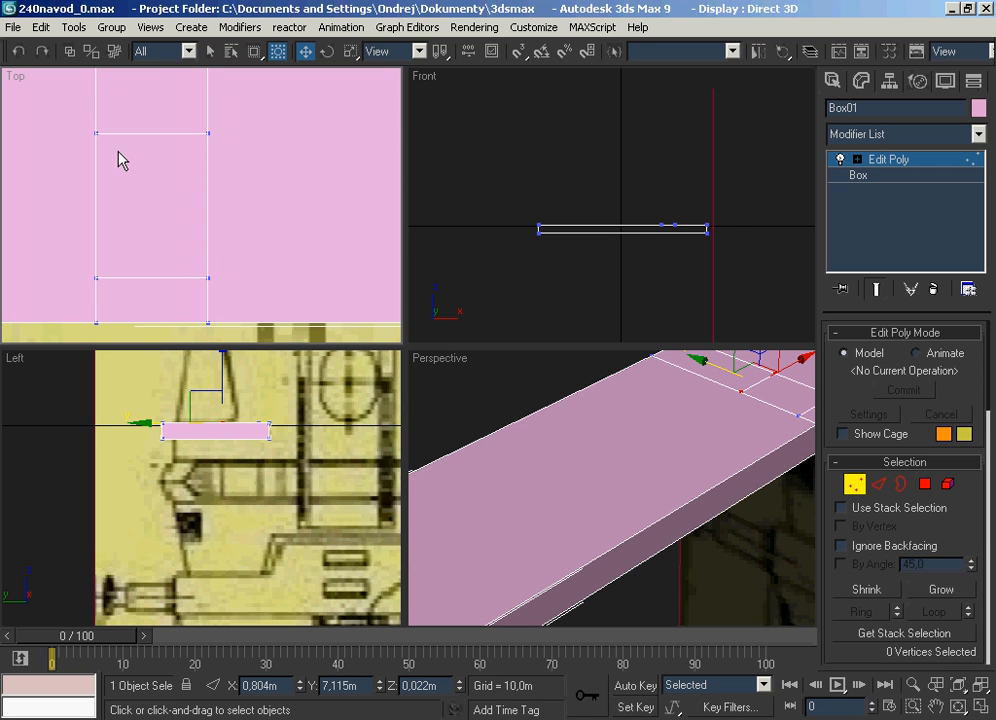
{"action": "left_click", "coordinate": [95, 132]}
{"action": "left_click_drag", "start_coordinate": [60, 111], "coordinate": [232, 292]}
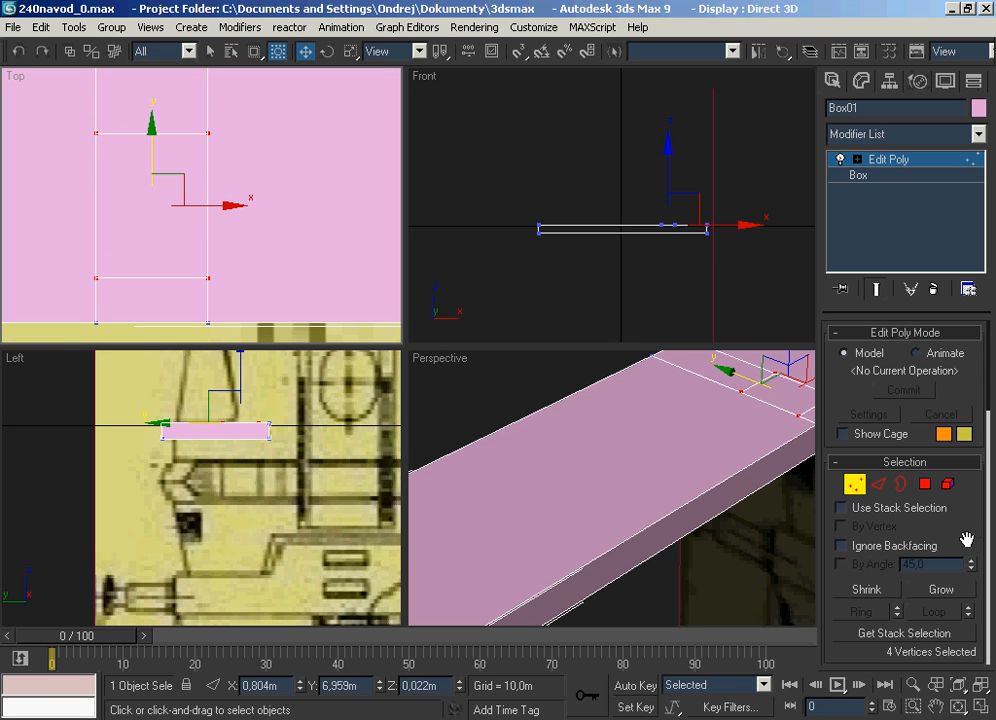
{"action": "left_click_drag", "start_coordinate": [965, 536], "coordinate": [960, 325]}
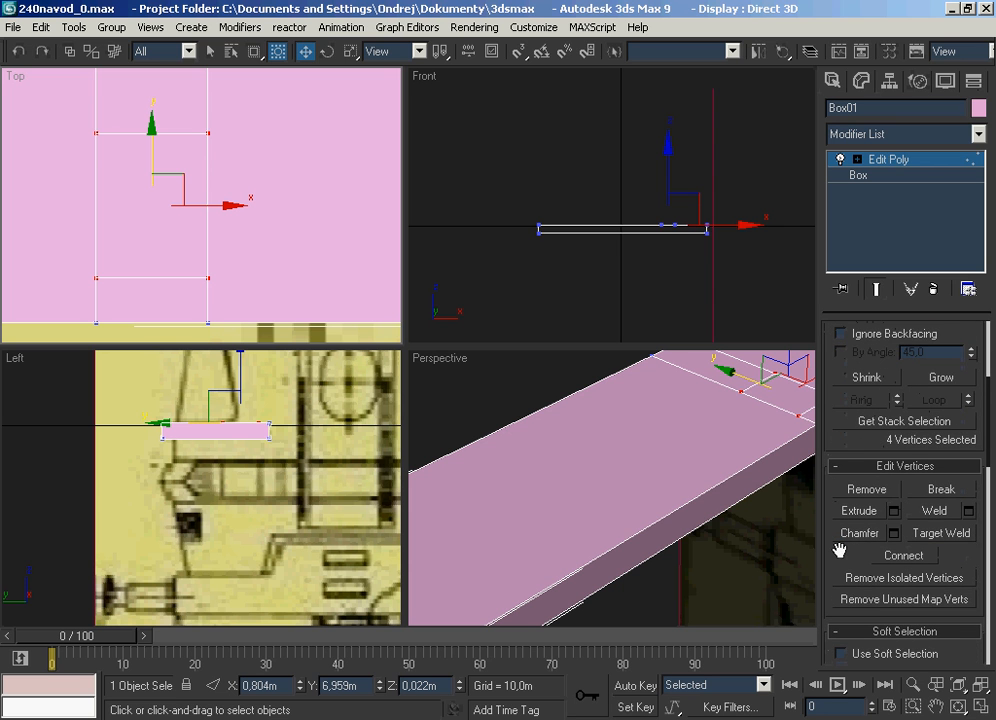
{"action": "left_click_drag", "start_coordinate": [840, 549], "coordinate": [903, 528]}
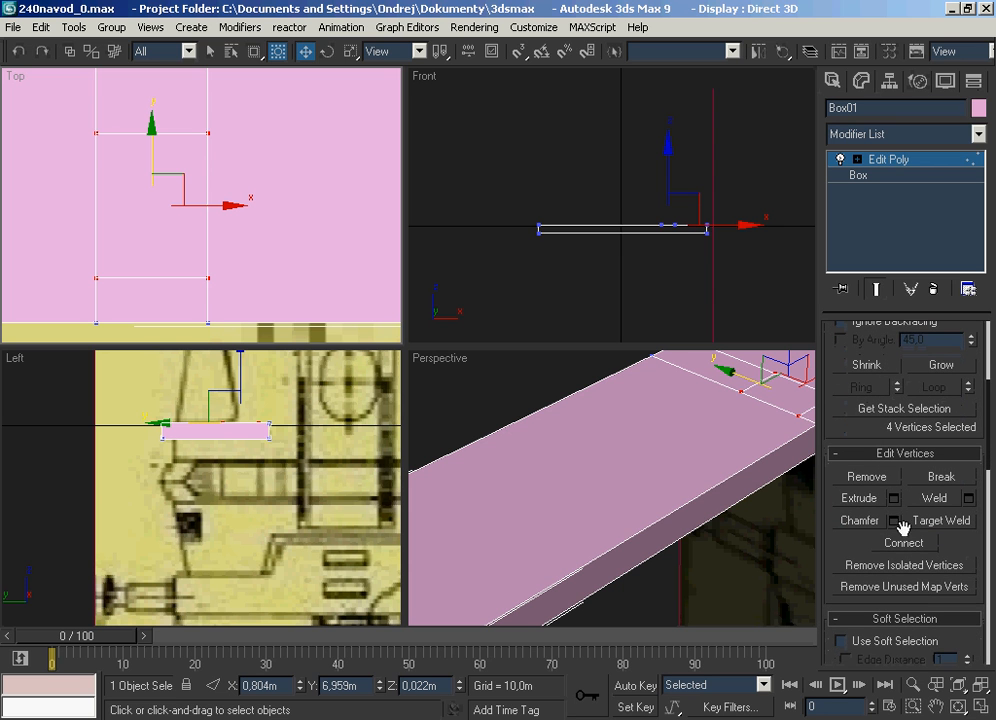
{"action": "left_click", "coordinate": [894, 522]}
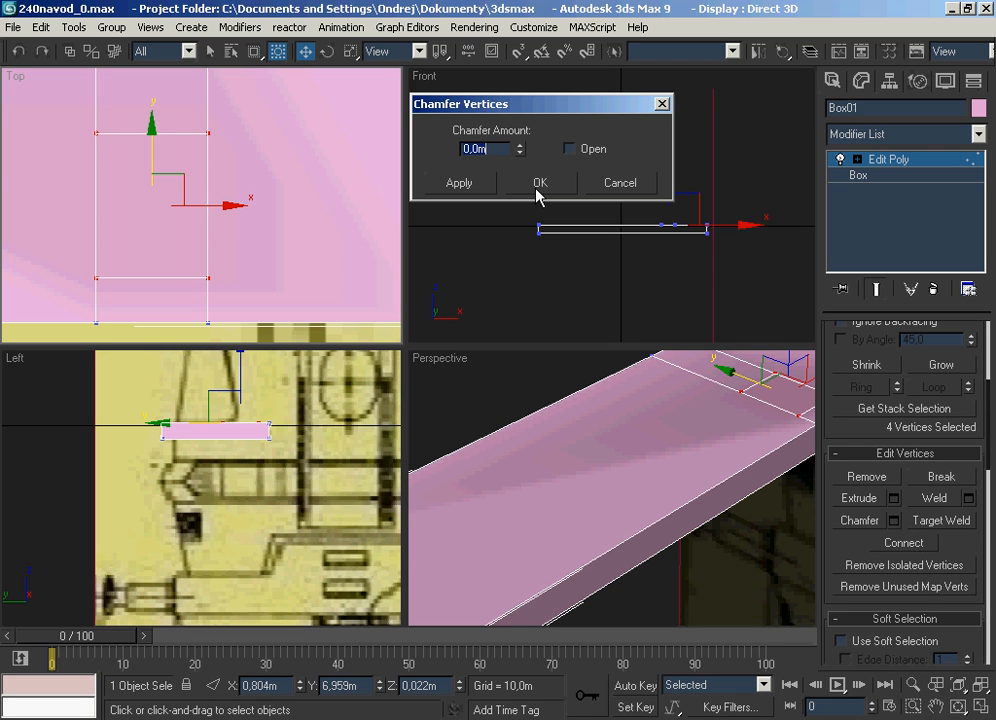
{"action": "type", "text": "0"}
{"action": "key", "text": "Return"}
Examine the small rectangle's chamfered corners up close and accept the chamfer.
{"action": "right_click", "coordinate": [165, 152]}
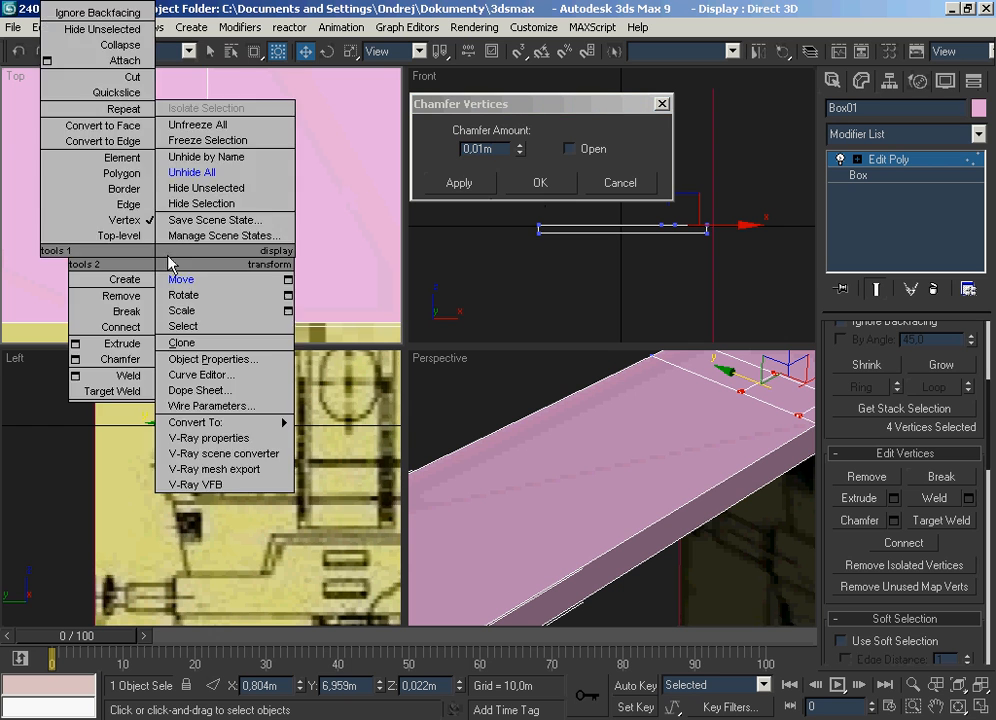
{"action": "scroll", "coordinate": [190, 134], "scroll_direction": "up", "scroll_amount": 8}
{"action": "scroll", "coordinate": [252, 150], "scroll_direction": "down", "scroll_amount": 5}
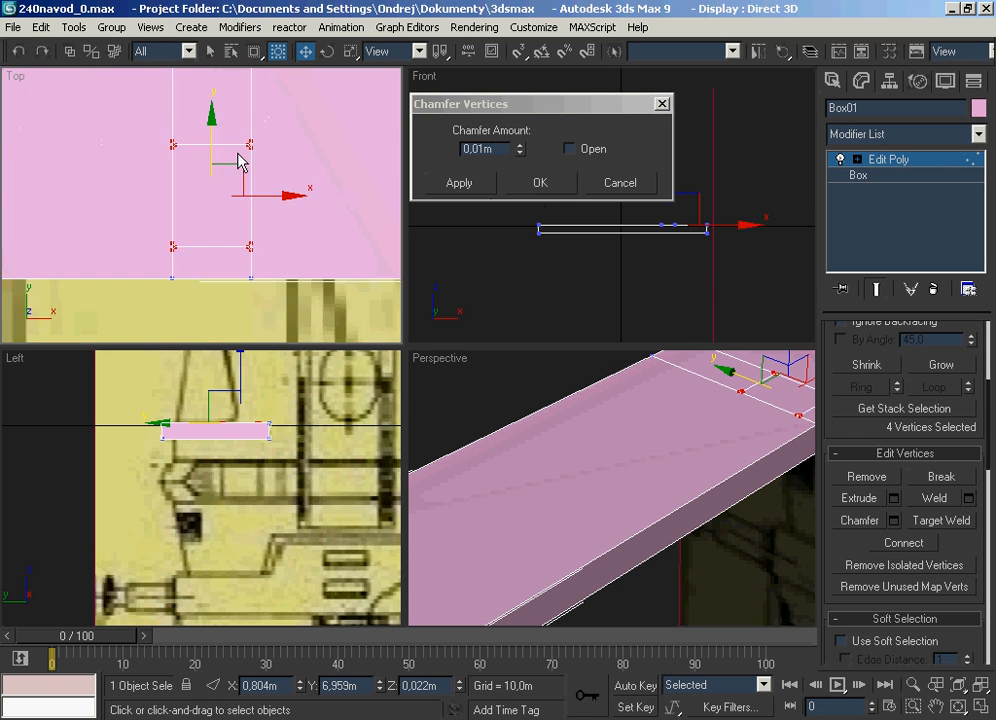
{"action": "scroll", "coordinate": [240, 160], "scroll_direction": "up", "scroll_amount": 5}
{"action": "scroll", "coordinate": [236, 165], "scroll_direction": "up", "scroll_amount": 2}
{"action": "scroll", "coordinate": [289, 156], "scroll_direction": "down", "scroll_amount": 6}
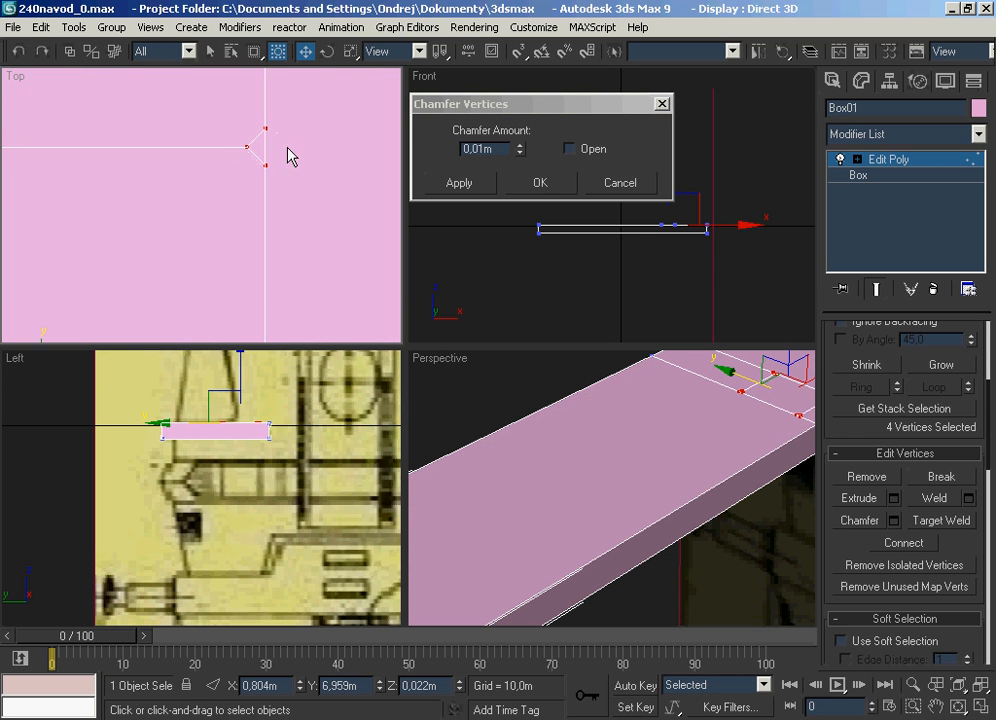
{"action": "scroll", "coordinate": [249, 178], "scroll_direction": "up", "scroll_amount": 8}
{"action": "scroll", "coordinate": [267, 200], "scroll_direction": "down", "scroll_amount": 6}
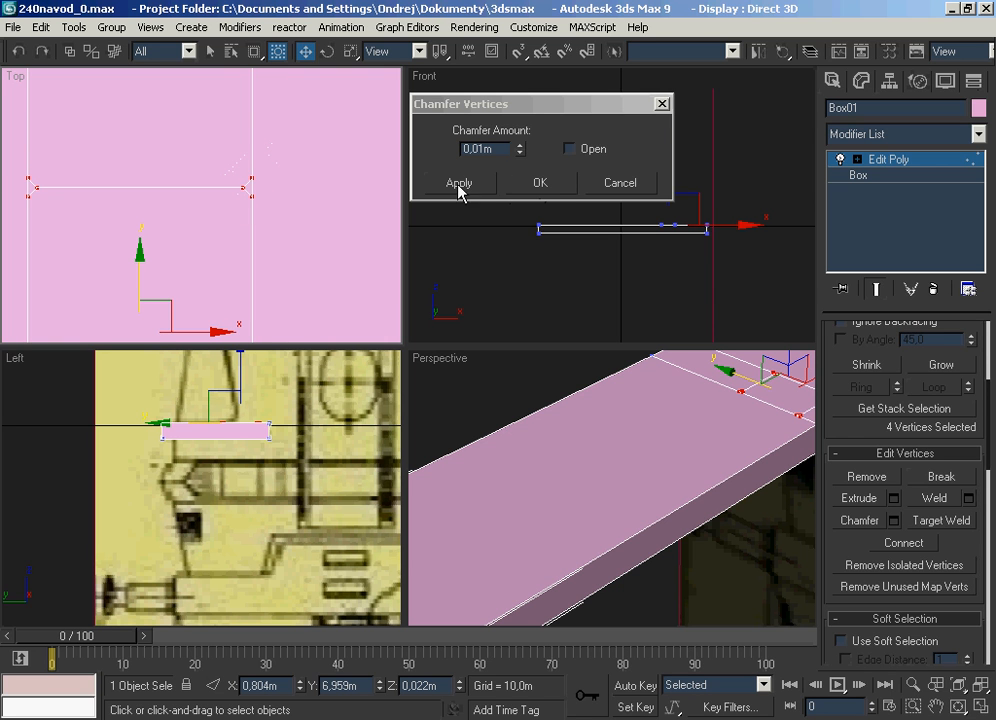
{"action": "left_click", "coordinate": [538, 183]}
Chamfer the twelve vertices at the rectangle's corners again, with an amount of 0.004 m, to round the corners further.
{"action": "scroll", "coordinate": [245, 200], "scroll_direction": "up", "scroll_amount": 4}
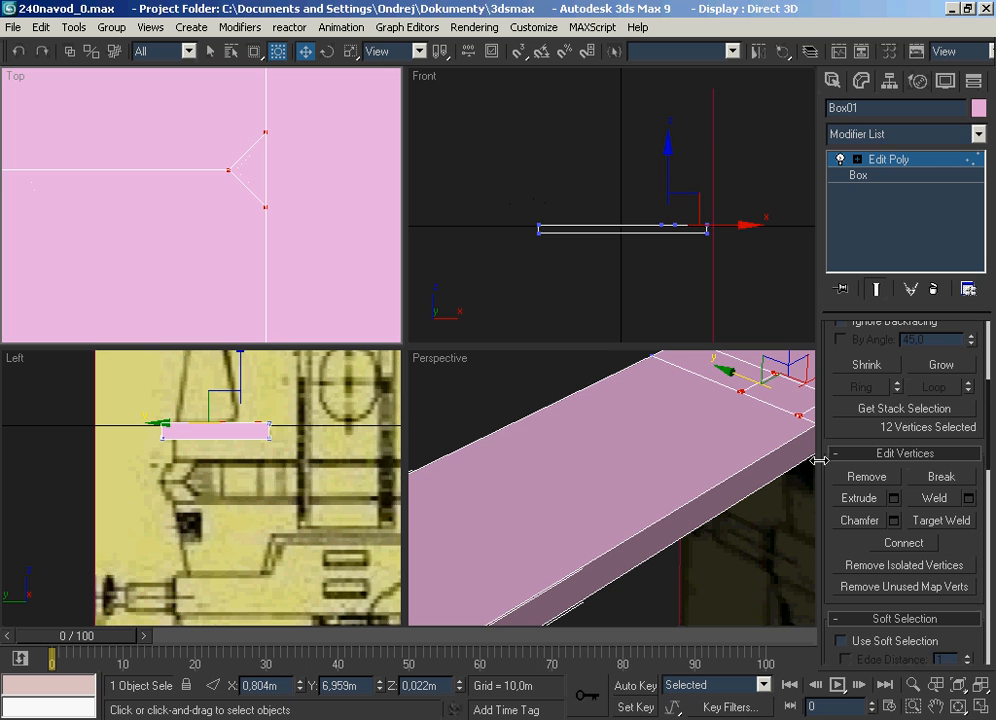
{"action": "left_click", "coordinate": [894, 521]}
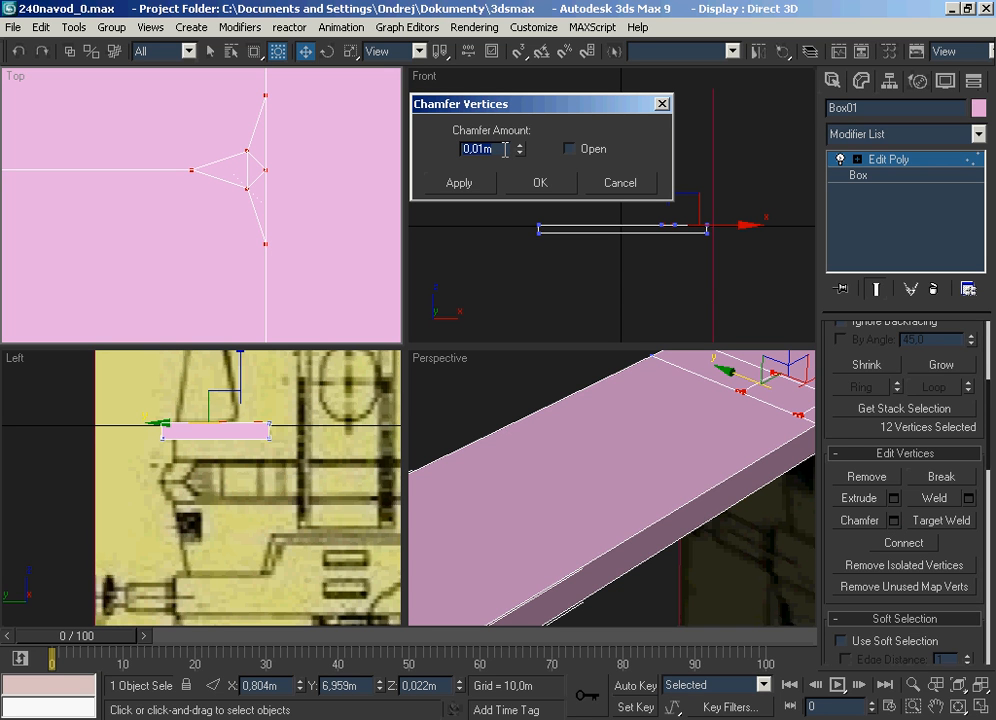
{"action": "left_click_drag", "start_coordinate": [503, 149], "coordinate": [469, 124]}
{"action": "key", "text": "Return"}
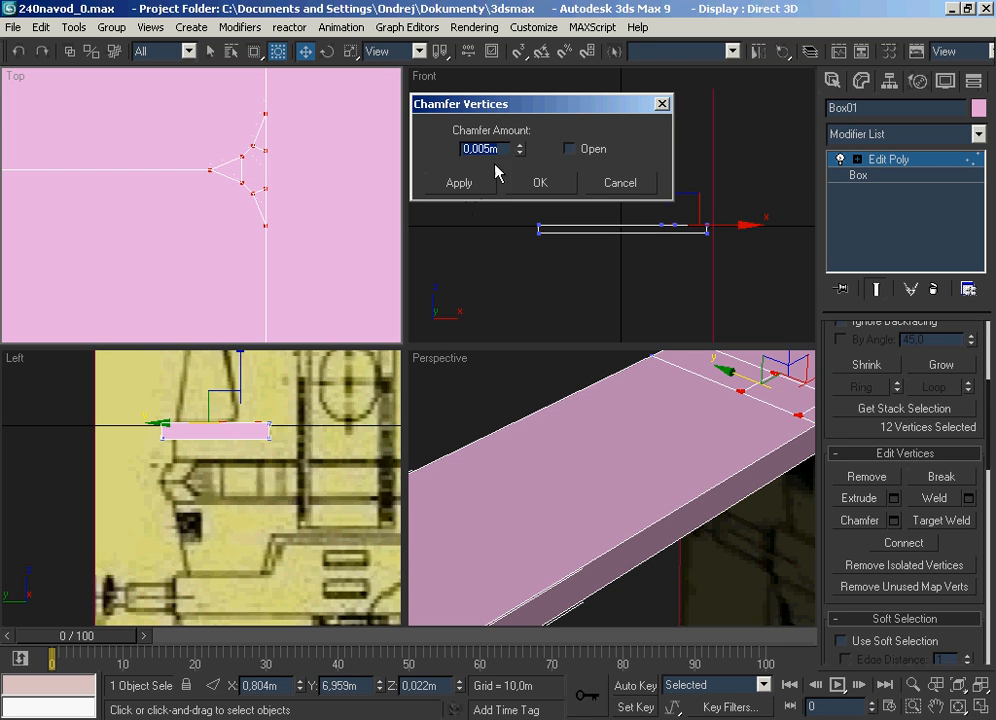
{"action": "left_click", "coordinate": [502, 148]}
{"action": "key", "text": "Return"}
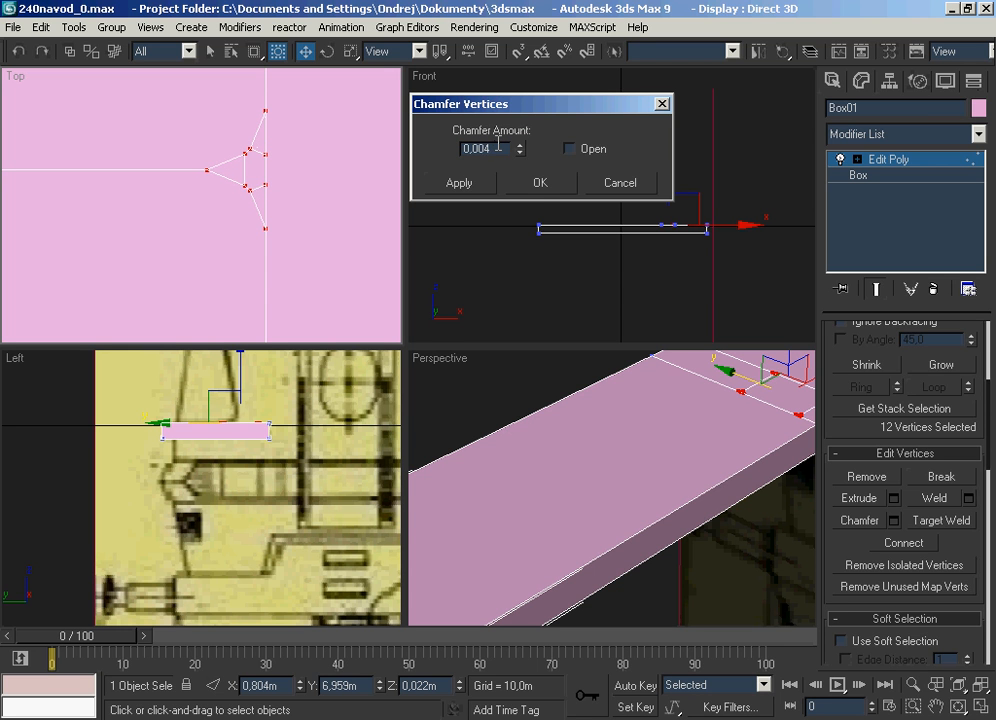
{"action": "type", "text": "0,004"}
{"action": "key", "text": "Return"}
{"action": "left_click", "coordinate": [538, 183]}
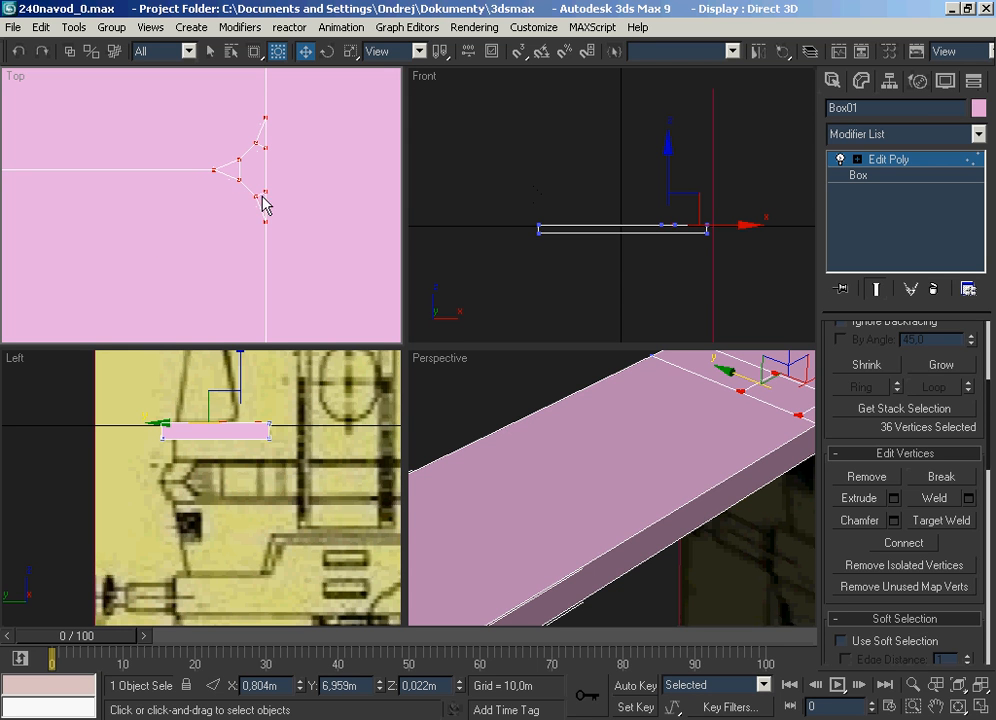
Bevel the rounded rectangular polygon on the box's top face as a group with a height of -0.01 m.
{"action": "scroll", "coordinate": [216, 199], "scroll_direction": "down", "scroll_amount": 4}
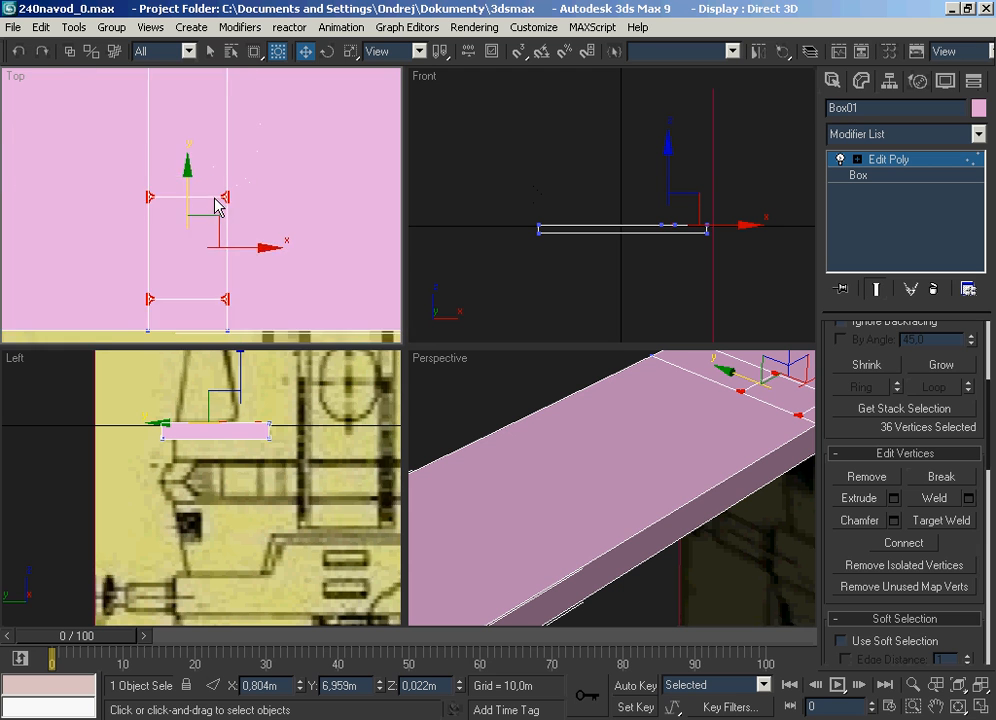
{"action": "scroll", "coordinate": [220, 247], "scroll_direction": "up", "scroll_amount": 2}
{"action": "scroll", "coordinate": [184, 204], "scroll_direction": "down", "scroll_amount": 3}
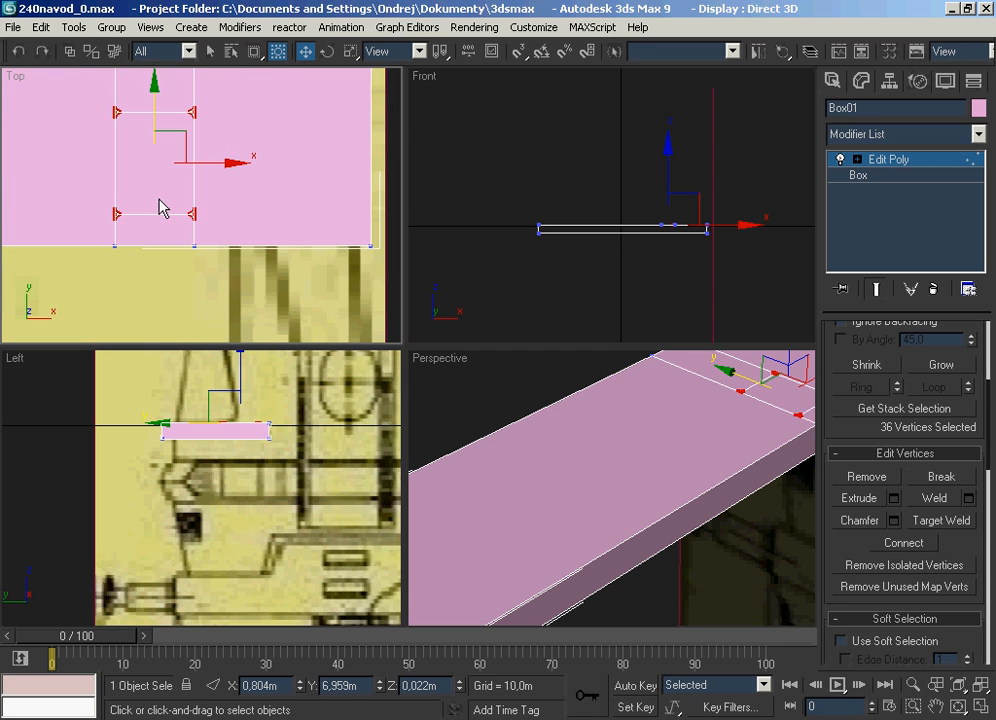
{"action": "scroll", "coordinate": [152, 123], "scroll_direction": "up", "scroll_amount": 1}
{"action": "left_click_drag", "start_coordinate": [826, 366], "coordinate": [838, 592]}
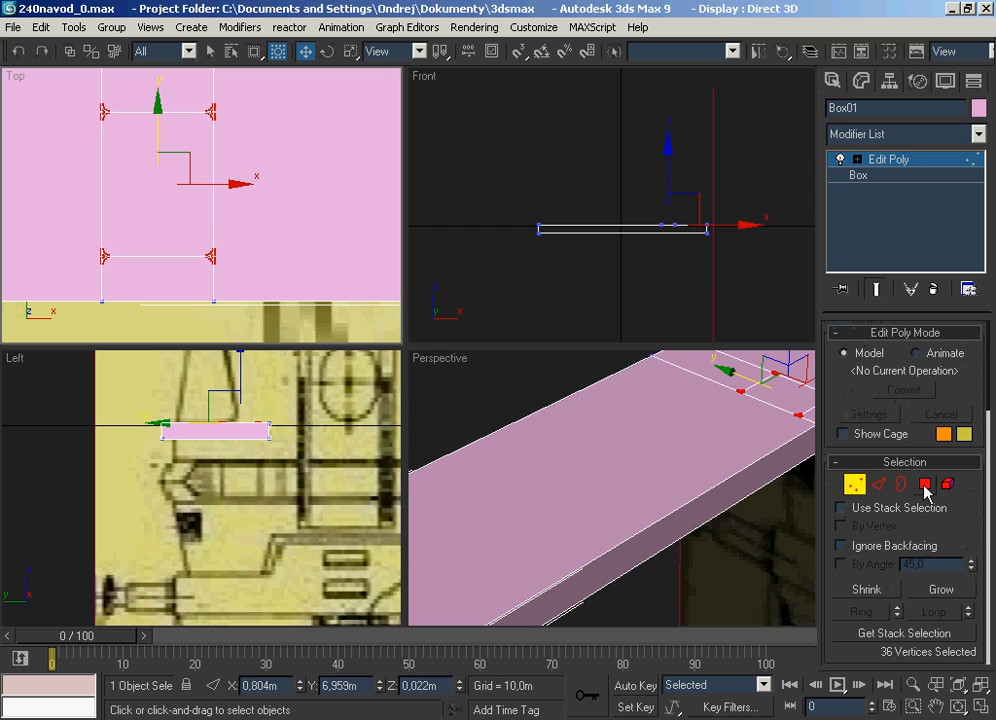
{"action": "left_click", "coordinate": [927, 486]}
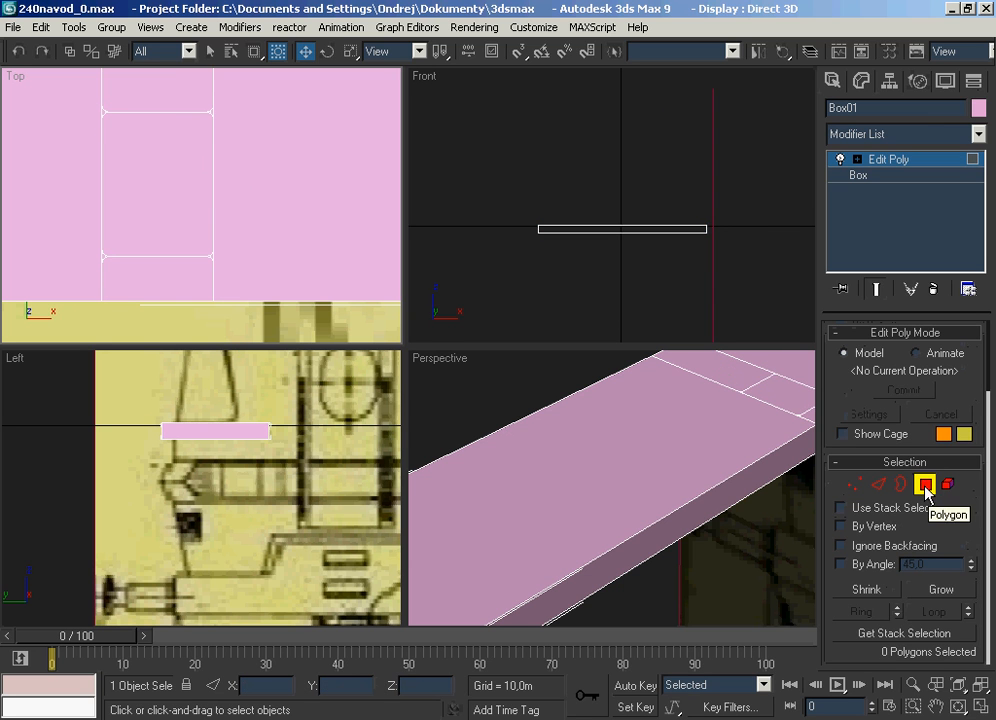
{"action": "left_click", "coordinate": [138, 183]}
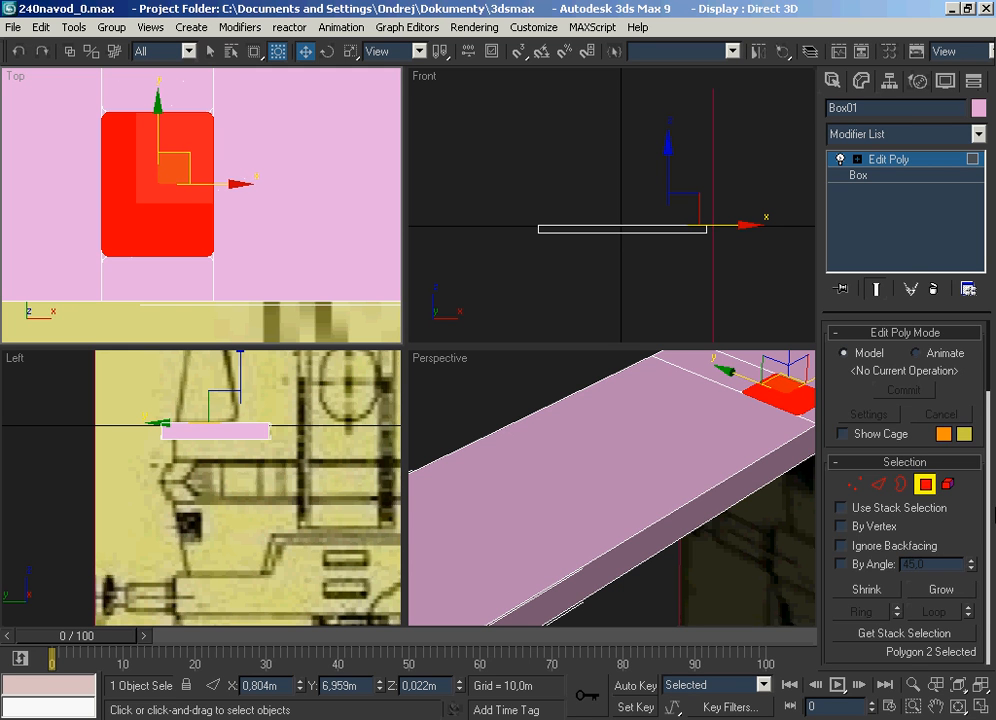
{"action": "left_click_drag", "start_coordinate": [969, 516], "coordinate": [904, 234]}
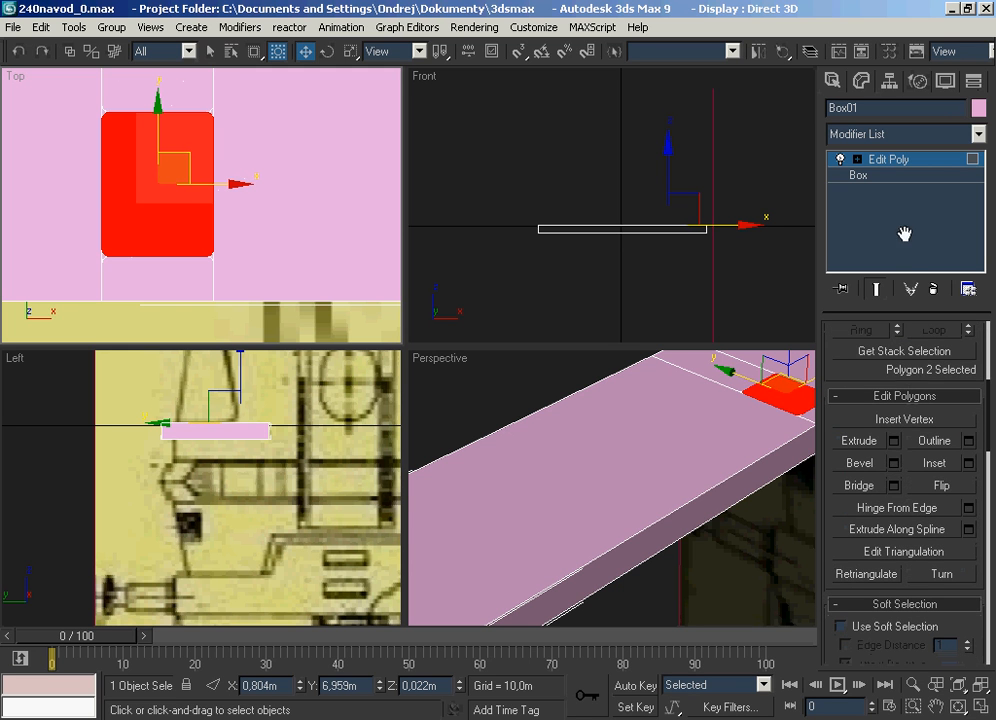
{"action": "left_click", "coordinate": [894, 464]}
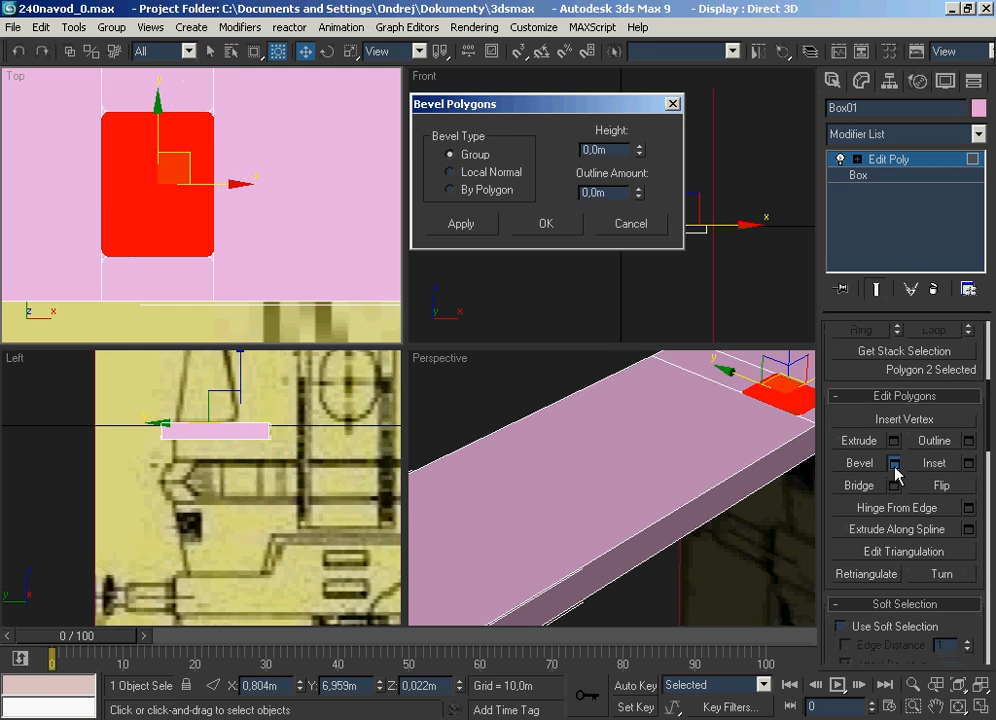
{"action": "left_click_drag", "start_coordinate": [614, 146], "coordinate": [325, 117]}
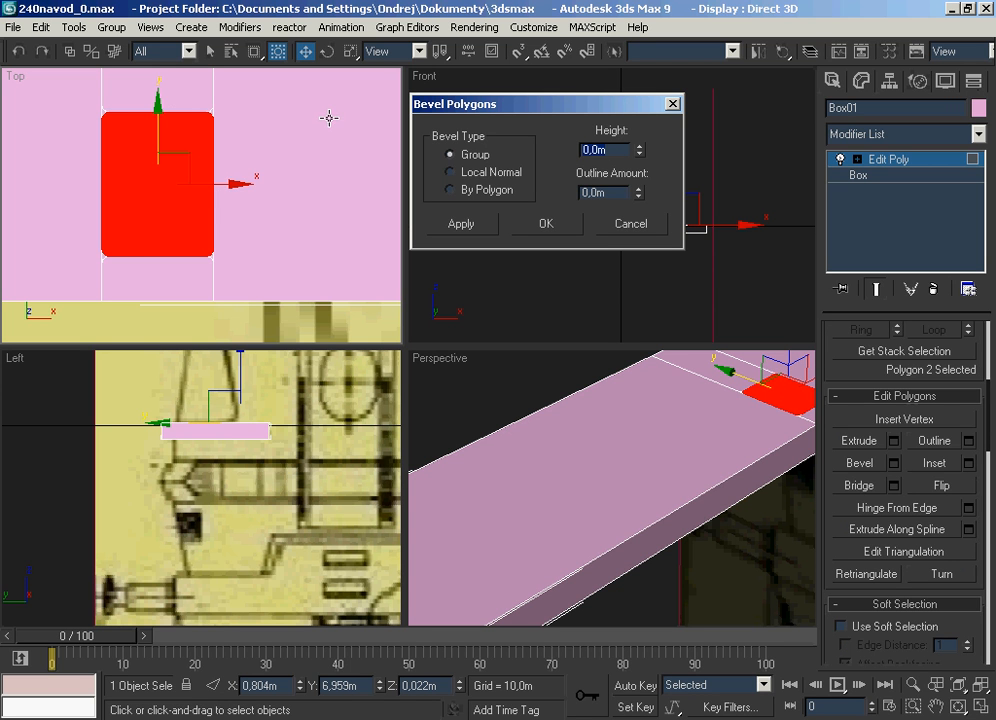
{"action": "type", "text": "-0,01"}
{"action": "key", "text": "Return"}
Set the outline amount of the rounded rectangle's bevel to -0.01 m.
{"action": "left_click", "coordinate": [936, 706]}
{"action": "left_click_drag", "start_coordinate": [719, 448], "coordinate": [554, 496]}
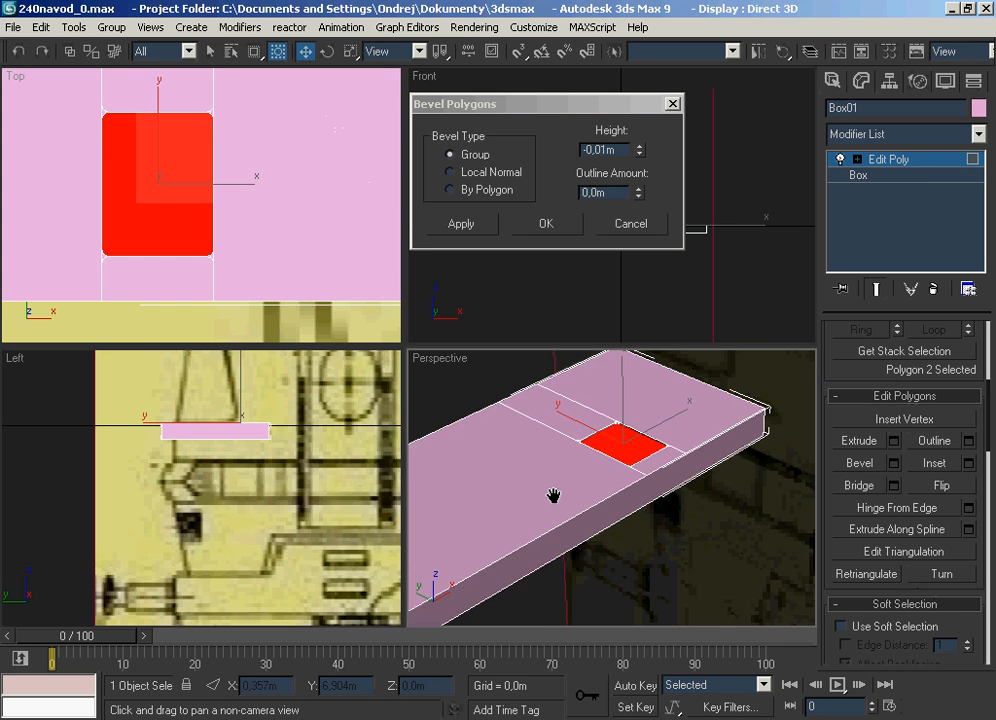
{"action": "scroll", "coordinate": [574, 489], "scroll_direction": "up", "scroll_amount": 4}
{"action": "scroll", "coordinate": [580, 480], "scroll_direction": "down", "scroll_amount": 1}
{"action": "middle_click_drag", "start_coordinate": [580, 480], "coordinate": [578, 532]}
{"action": "scroll", "coordinate": [560, 573], "scroll_direction": "down", "scroll_amount": 1}
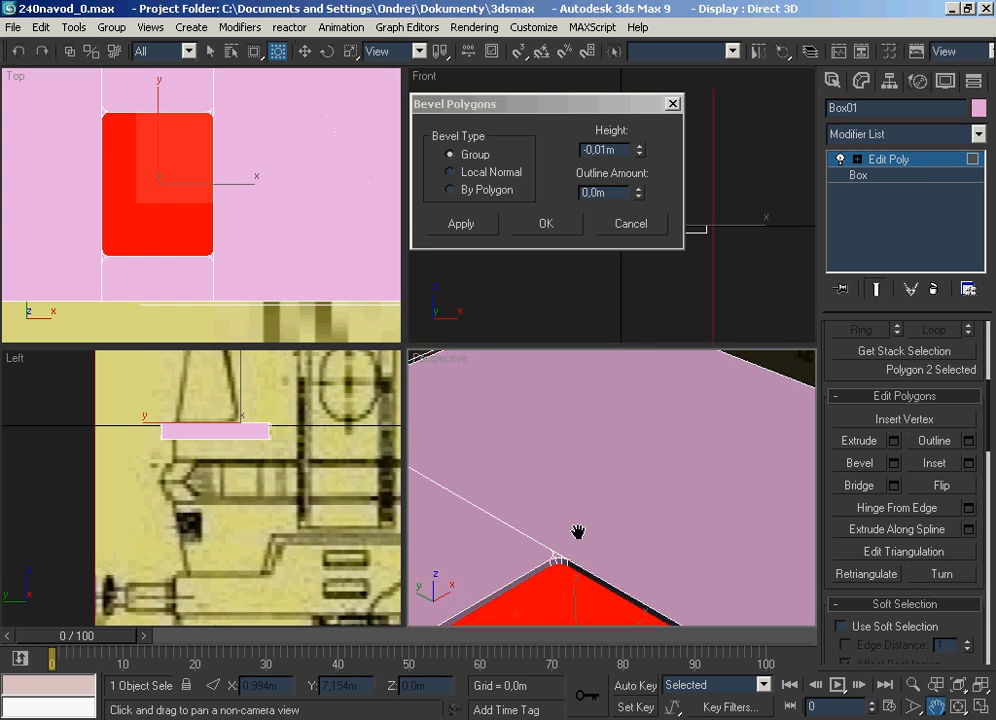
{"action": "left_click_drag", "start_coordinate": [578, 532], "coordinate": [578, 480]}
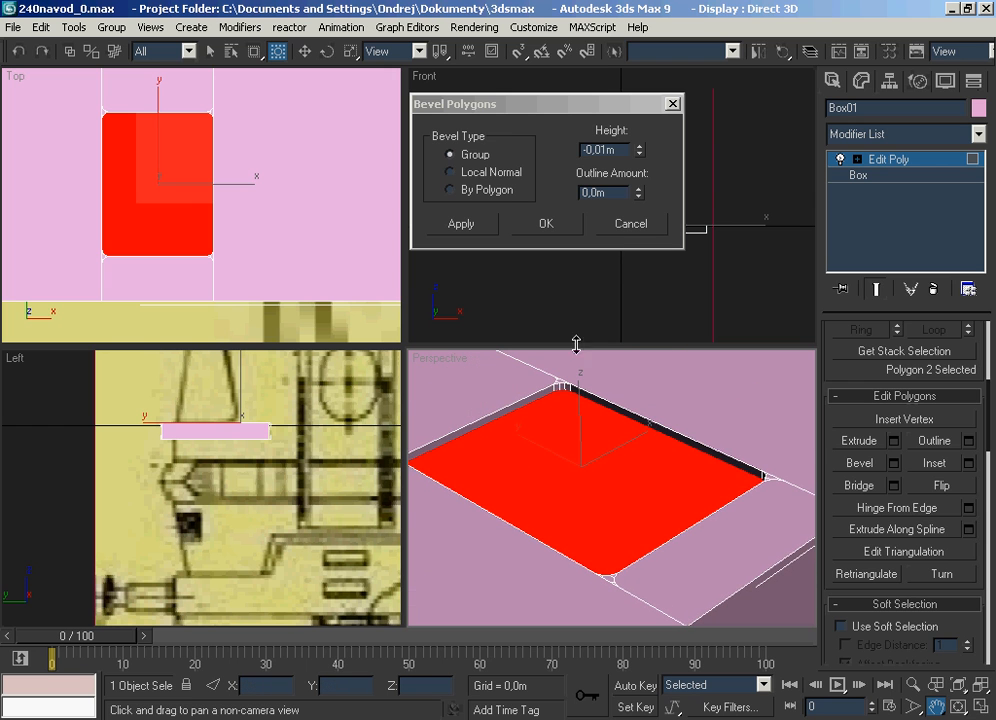
{"action": "double_click", "coordinate": [614, 190]}
{"action": "type", "text": "-0"}
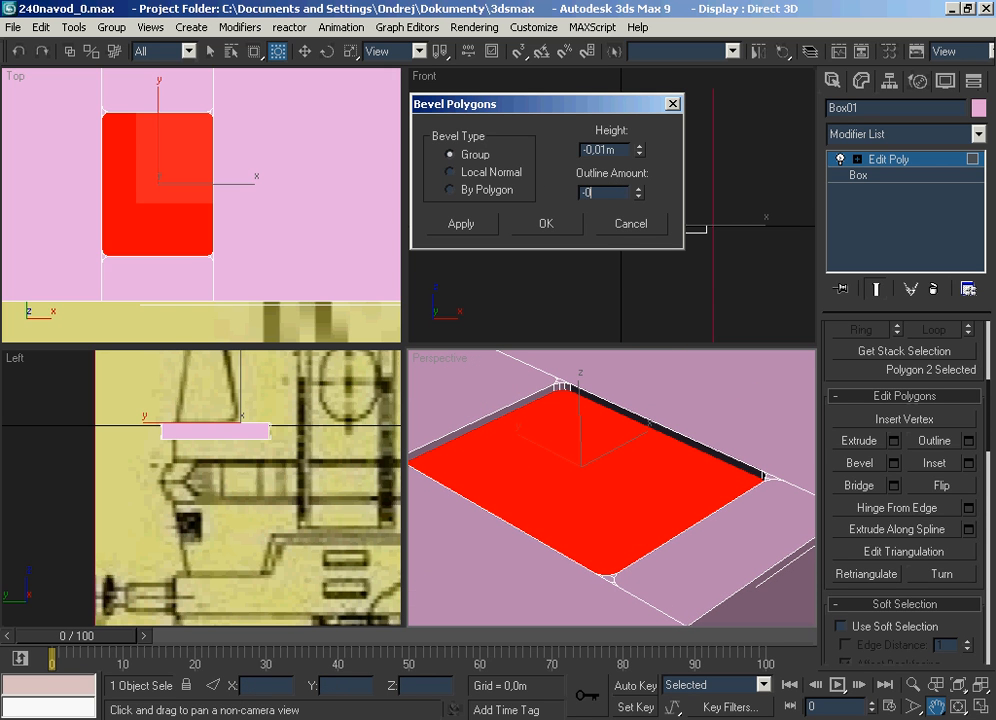
{"action": "type", "text": ",01"}
{"action": "key", "text": "Return"}
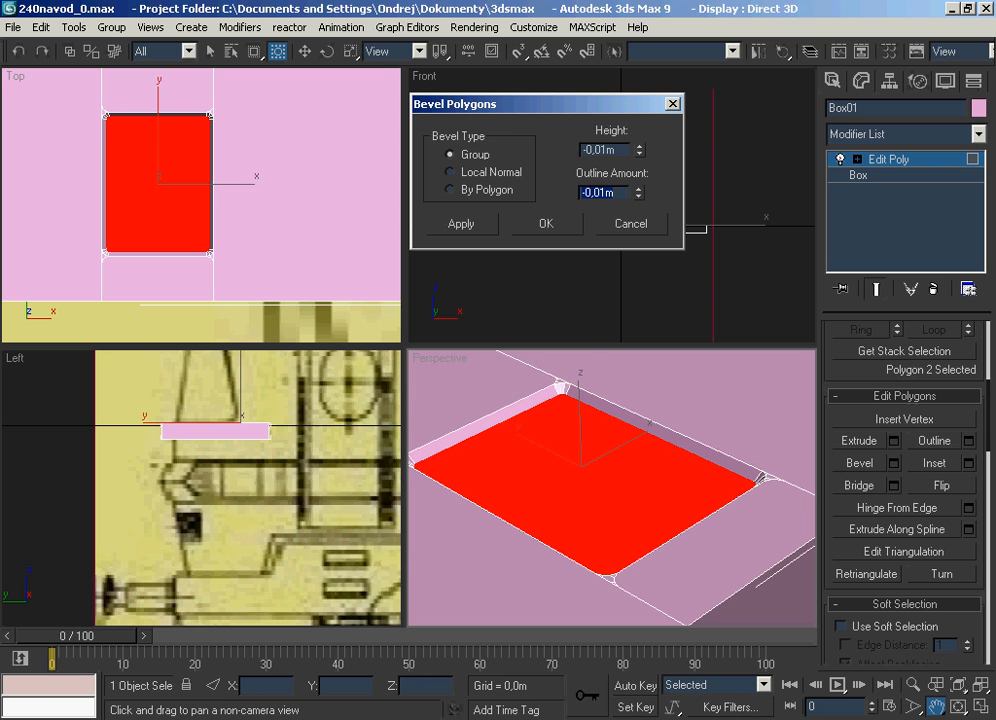
Set the height of the rounded rectangle's bevel to -0.005 m and accept the bevel.
{"action": "left_click", "coordinate": [606, 150]}
{"action": "left_click", "coordinate": [622, 152]}
{"action": "key", "text": "Return"}
{"action": "left_click_drag", "start_coordinate": [622, 151], "coordinate": [604, 131]}
{"action": "type", "text": "2"}
{"action": "key", "text": "Return"}
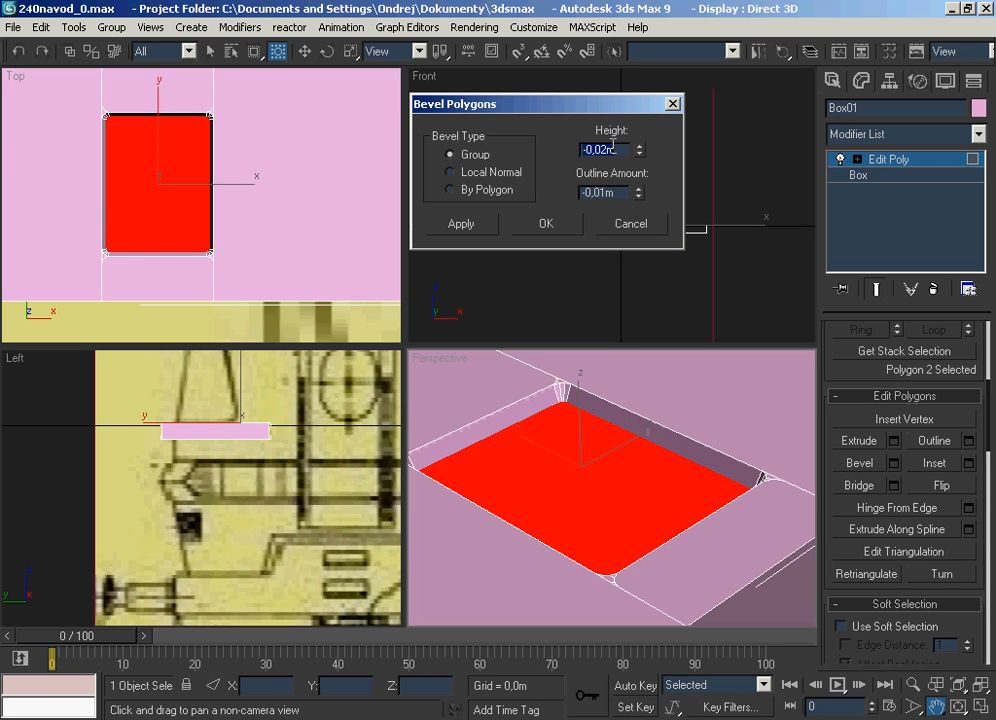
{"action": "type", "text": "-0,15"}
{"action": "key", "text": "Return"}
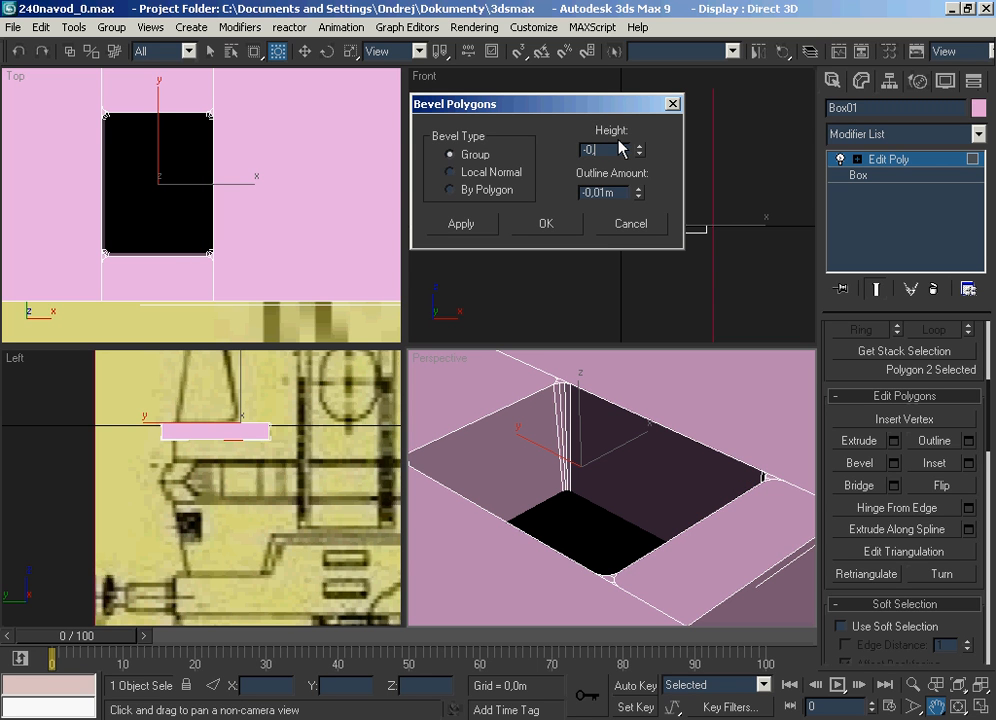
{"action": "key", "text": "Return"}
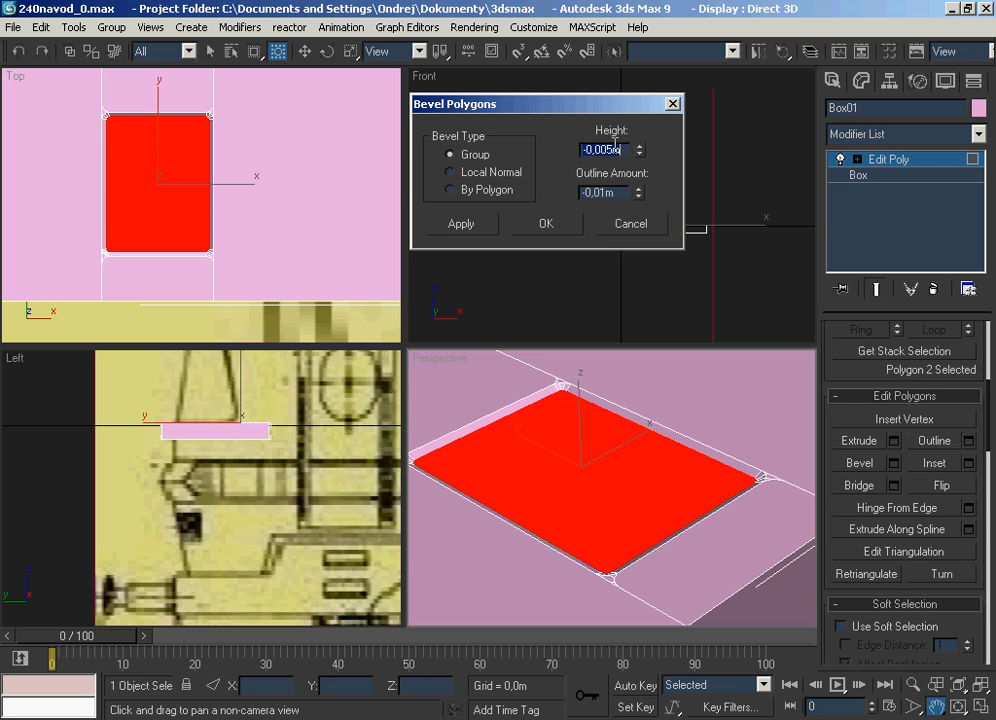
{"action": "left_click", "coordinate": [553, 232]}
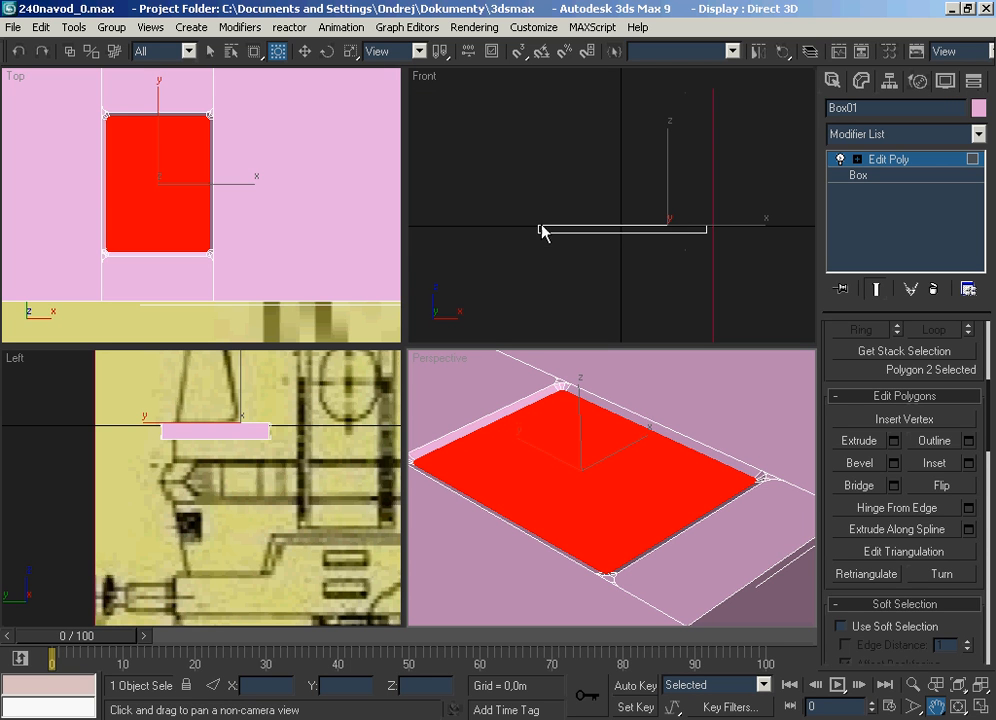
Extrude the selected rounded polygon downward as a group with an extrusion height of -0.05 m to deepen the recess.
{"action": "left_click", "coordinate": [884, 442]}
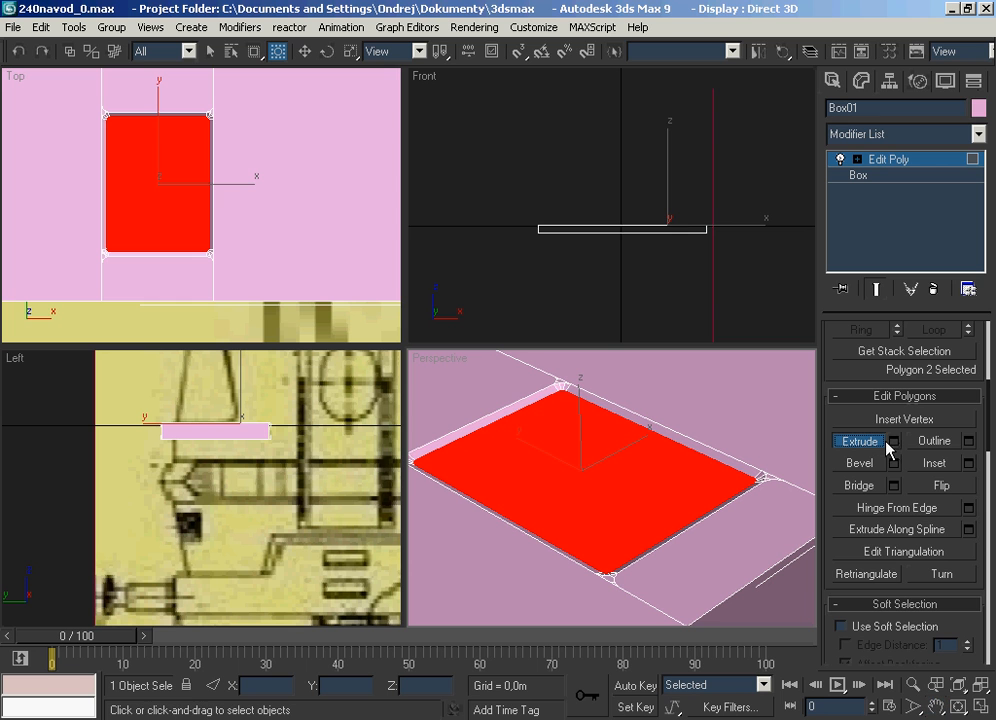
{"action": "left_click", "coordinate": [893, 442]}
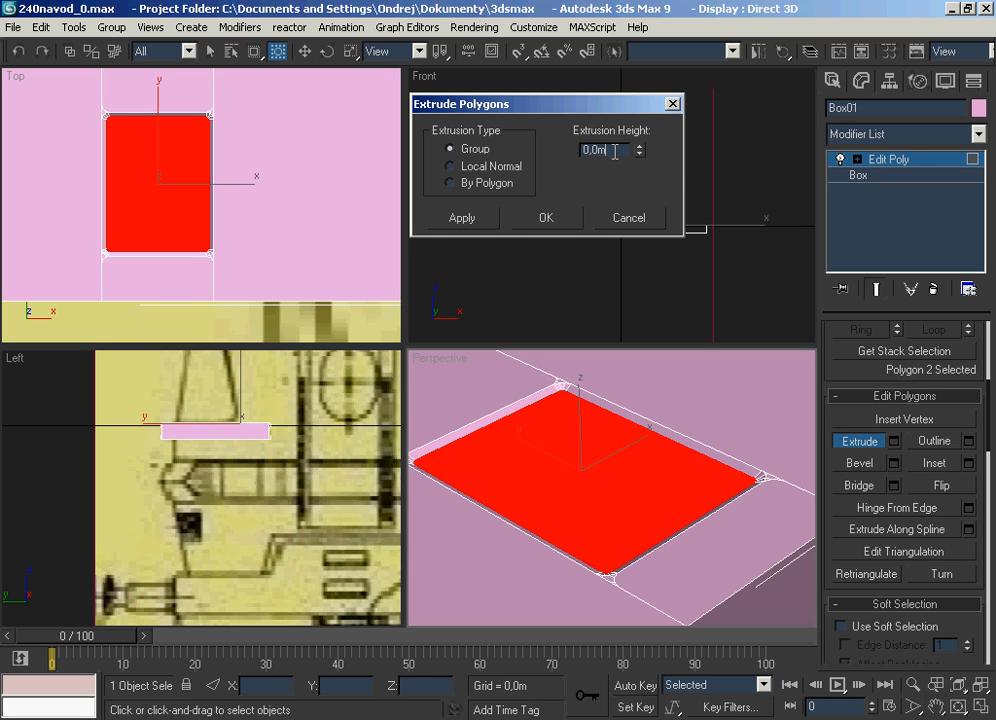
{"action": "left_click_drag", "start_coordinate": [615, 151], "coordinate": [424, 143]}
{"action": "type", "text": "-0,03"}
{"action": "key", "text": "Return"}
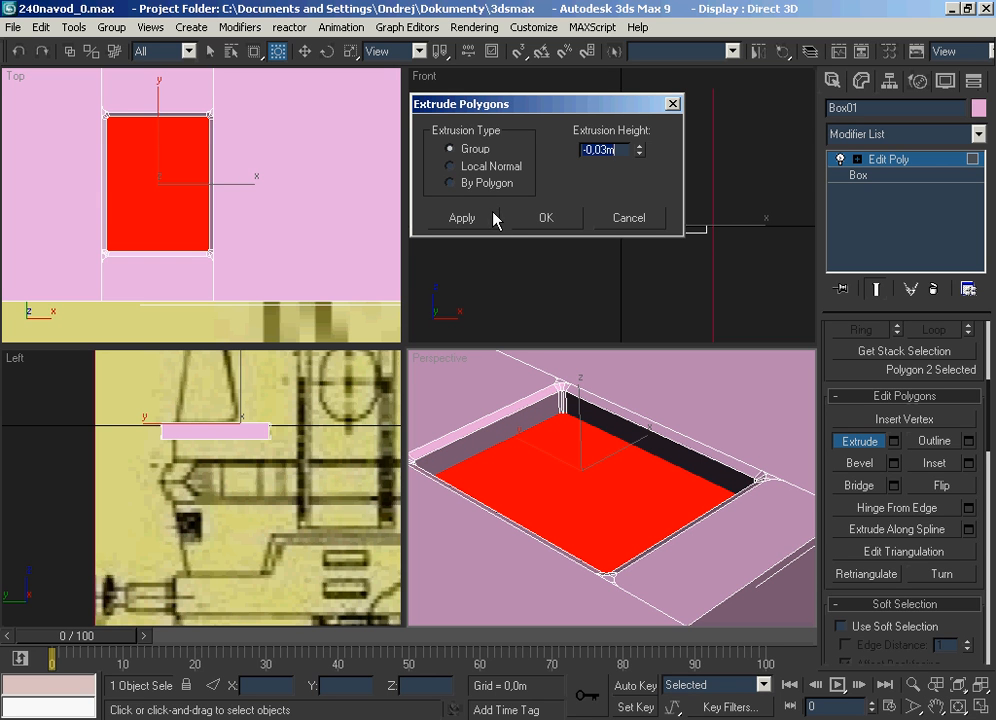
{"action": "left_click", "coordinate": [601, 146]}
{"action": "key", "text": "Delete"}
{"action": "type", "text": "5"}
{"action": "key", "text": "Return"}
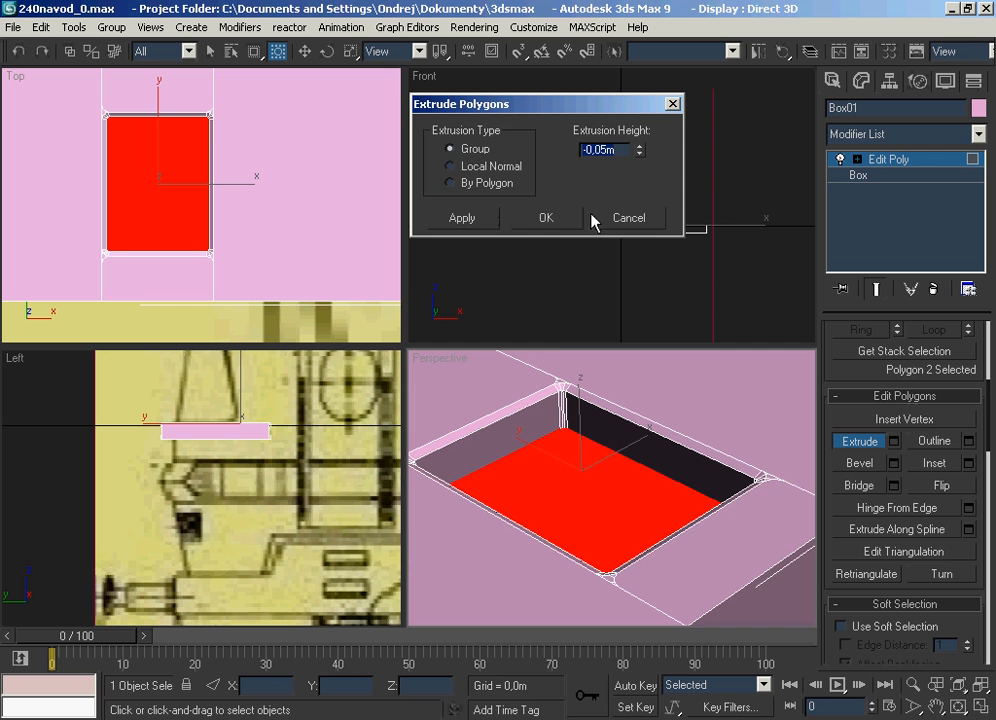
{"action": "left_click", "coordinate": [546, 217]}
Deselect the recess floor and examine the finished recess in the perspective view.
{"action": "key", "text": "w"}
{"action": "scroll", "coordinate": [621, 397], "scroll_direction": "down", "scroll_amount": 5}
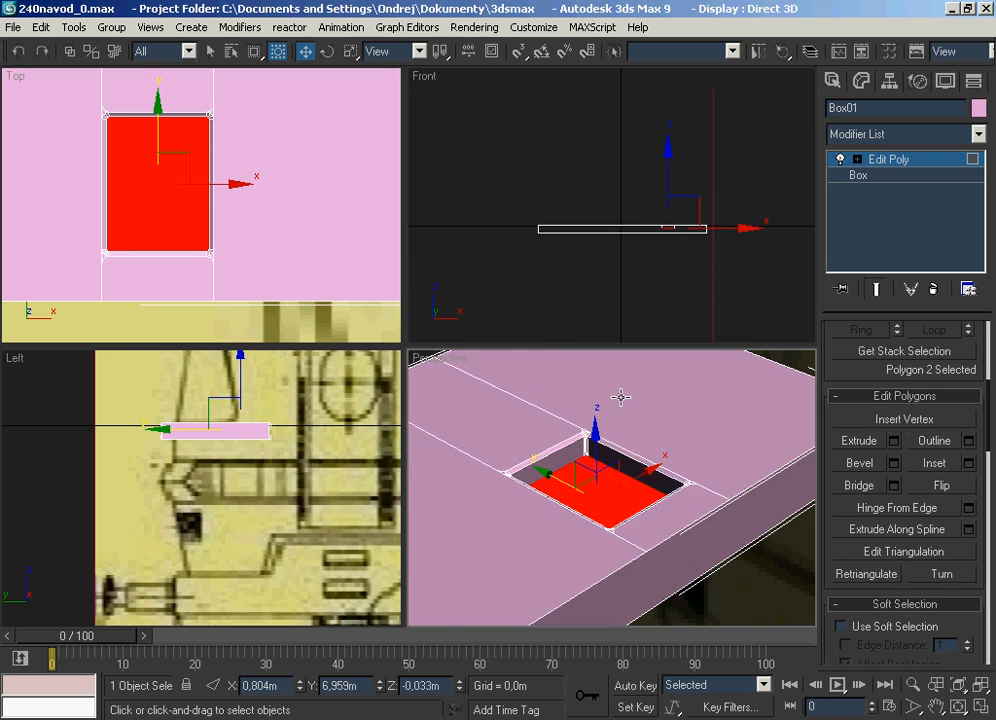
{"action": "scroll", "coordinate": [621, 397], "scroll_direction": "down", "scroll_amount": 4}
{"action": "left_click", "coordinate": [720, 380]}
{"action": "scroll", "coordinate": [567, 402], "scroll_direction": "up", "scroll_amount": 6}
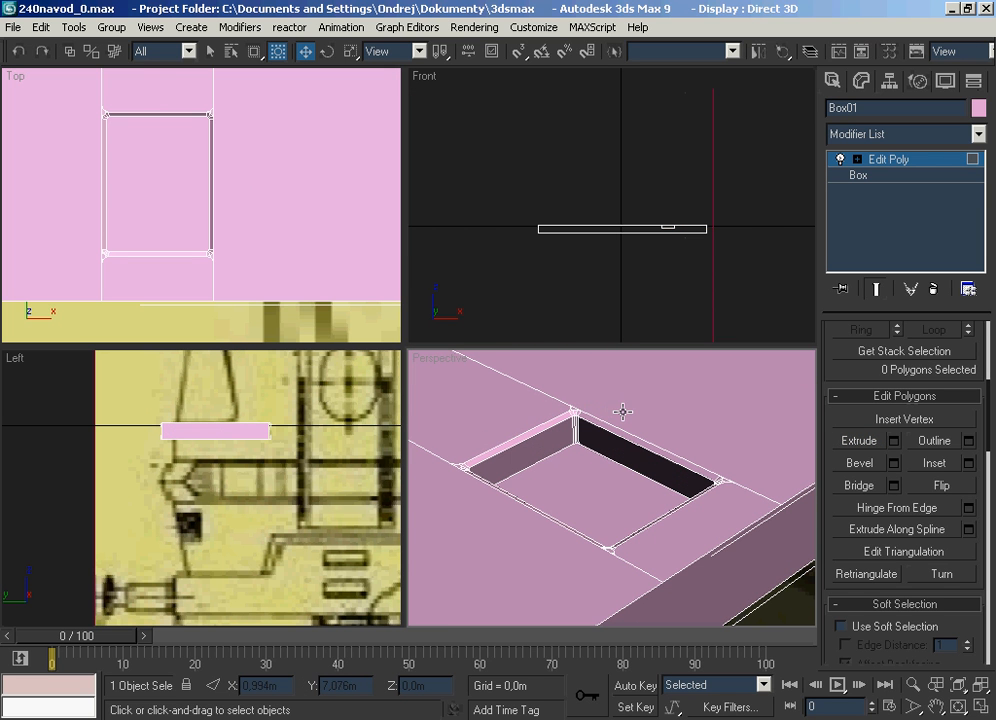
{"action": "scroll", "coordinate": [619, 416], "scroll_direction": "up", "scroll_amount": 3}
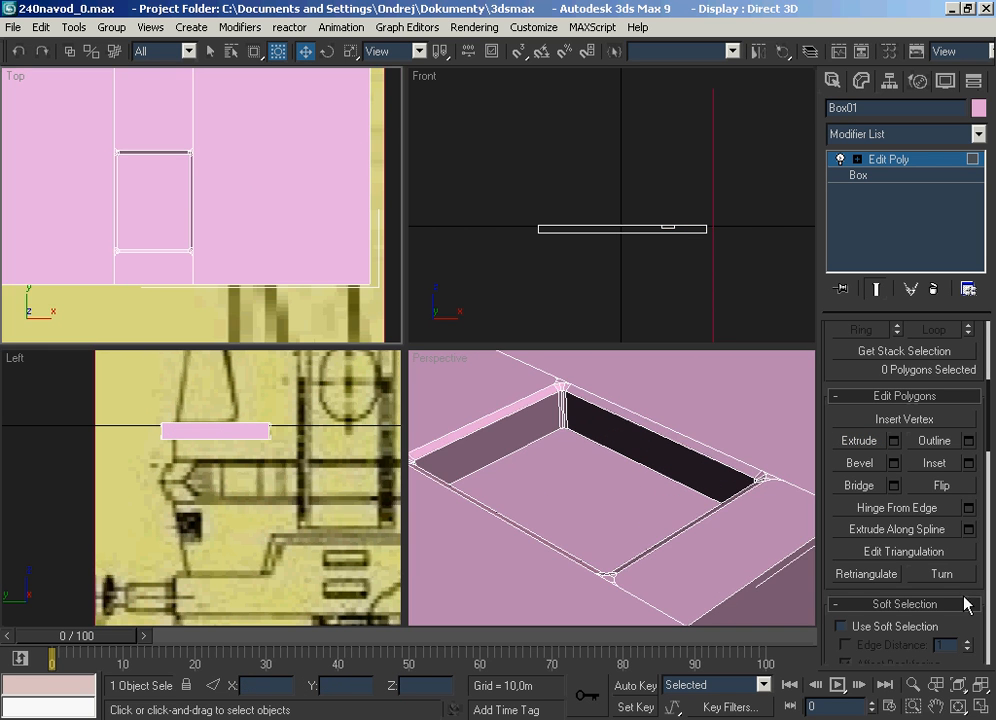
Select the upper edge beside the recess and the long lower edge of the box's front side face.
{"action": "left_click", "coordinate": [935, 707]}
{"action": "left_click_drag", "start_coordinate": [690, 426], "coordinate": [611, 445]}
{"action": "scroll", "coordinate": [615, 444], "scroll_direction": "down", "scroll_amount": 3}
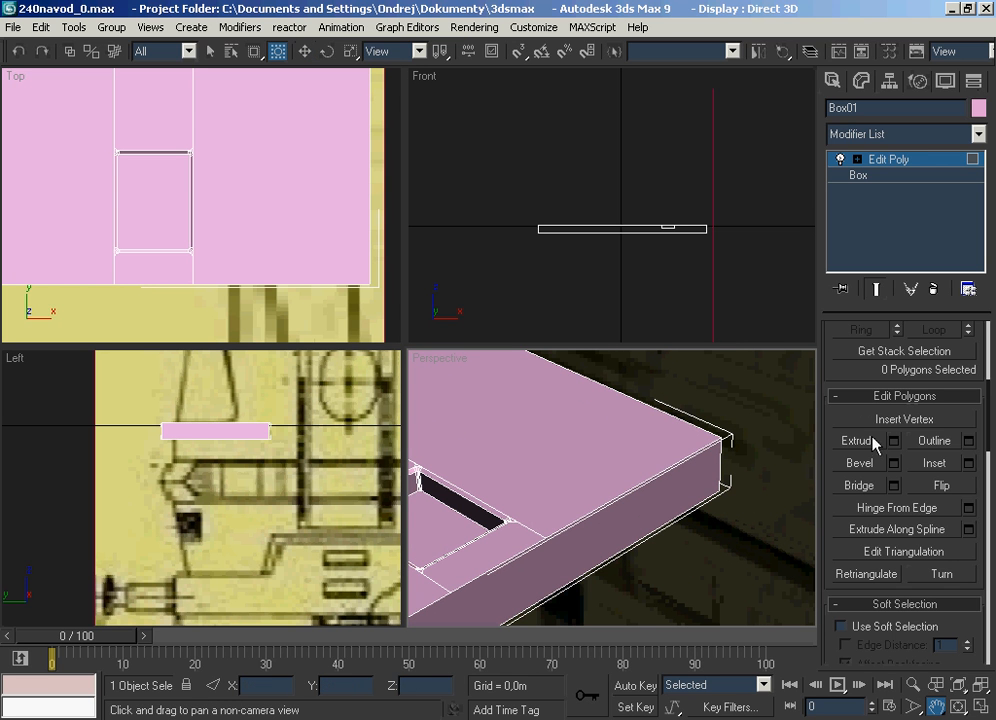
{"action": "left_click_drag", "start_coordinate": [841, 371], "coordinate": [826, 562]}
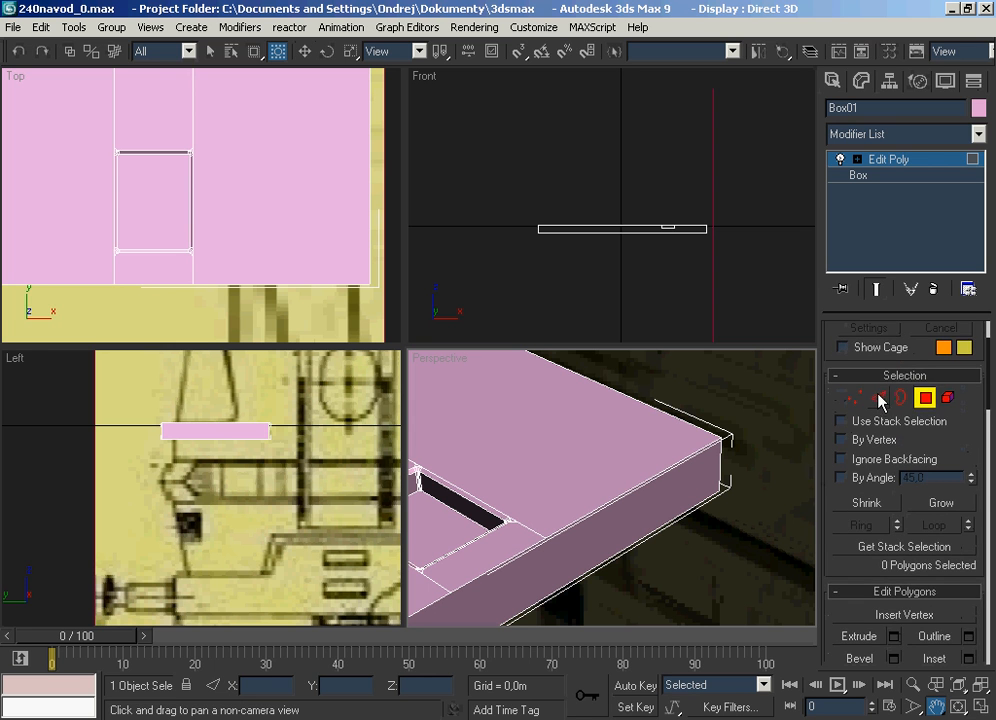
{"action": "left_click", "coordinate": [879, 399]}
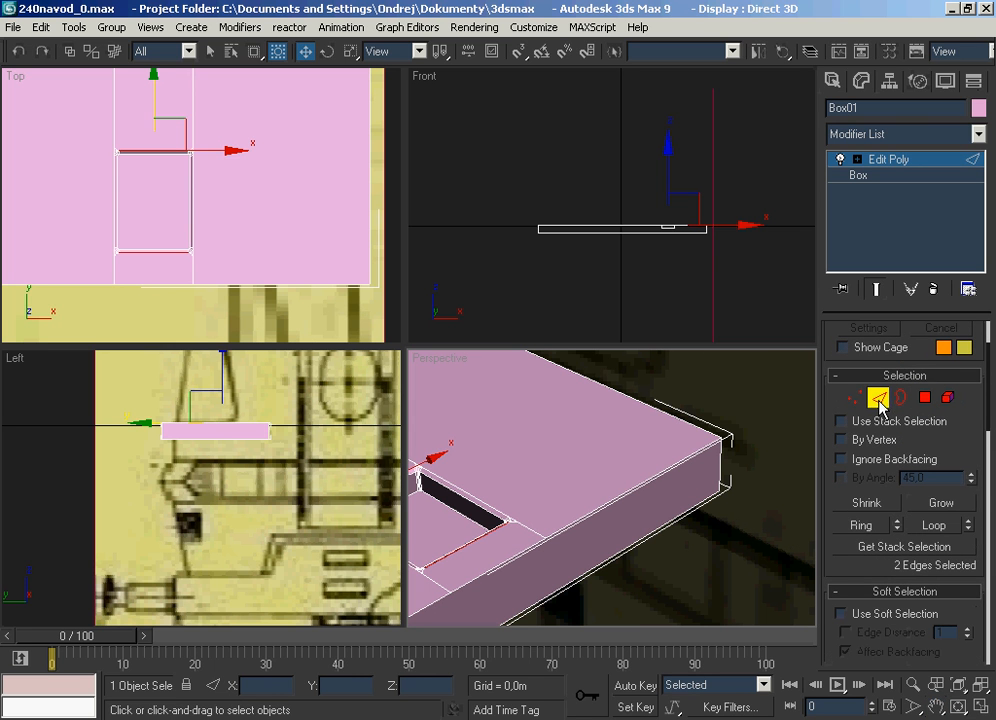
{"action": "left_click", "coordinate": [645, 478]}
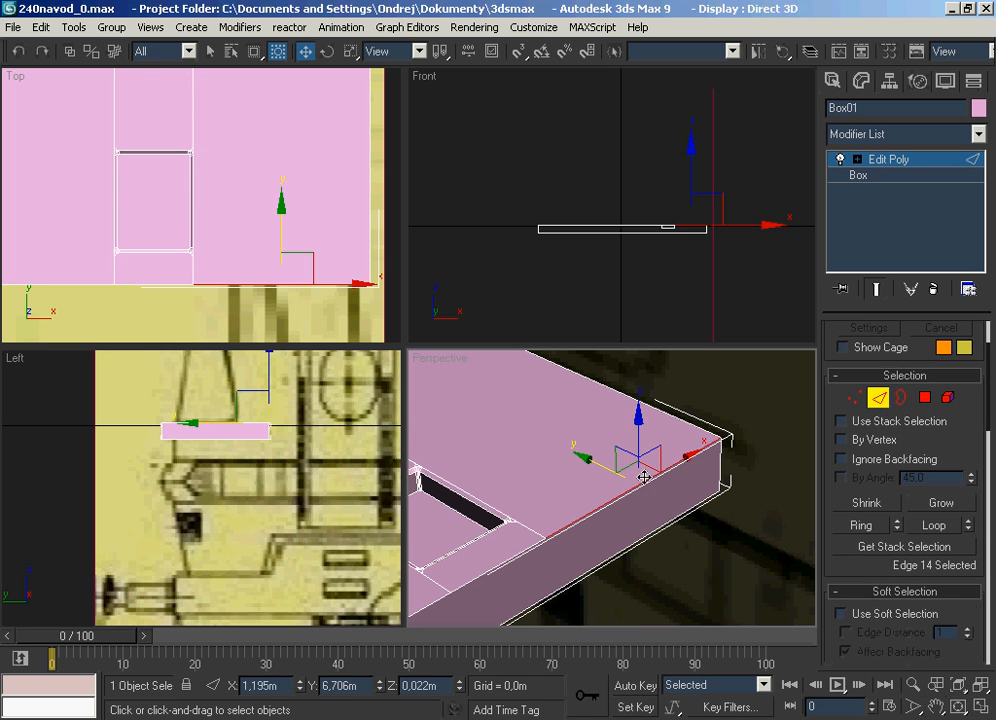
{"action": "left_click", "coordinate": [644, 538], "text": "ctrl"}
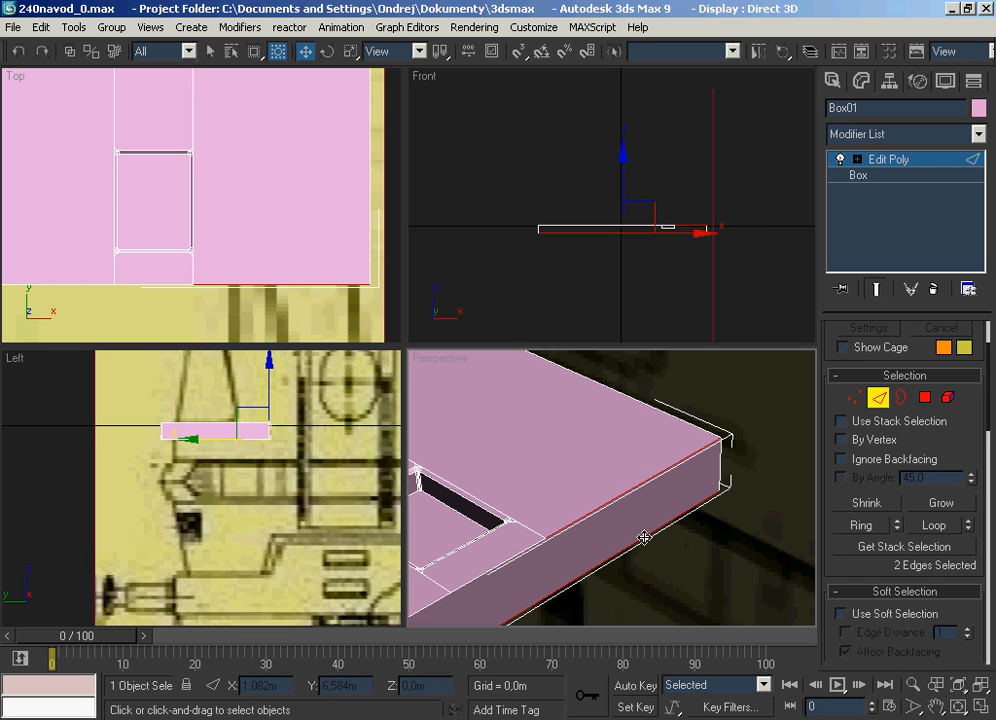
Connect the two selected edges of the front side face with 1 segment.
{"action": "left_click_drag", "start_coordinate": [956, 451], "coordinate": [907, 136]}
{"action": "left_click_drag", "start_coordinate": [970, 564], "coordinate": [892, 190]}
{"action": "left_click", "coordinate": [967, 473]}
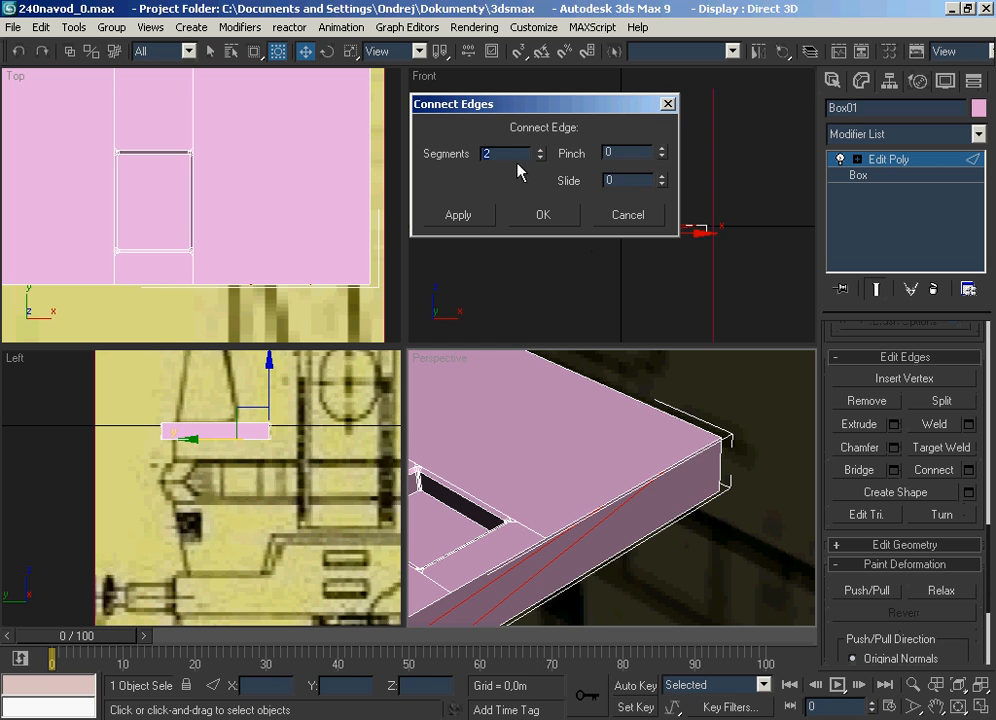
{"action": "type", "text": "1"}
{"action": "left_click", "coordinate": [532, 216]}
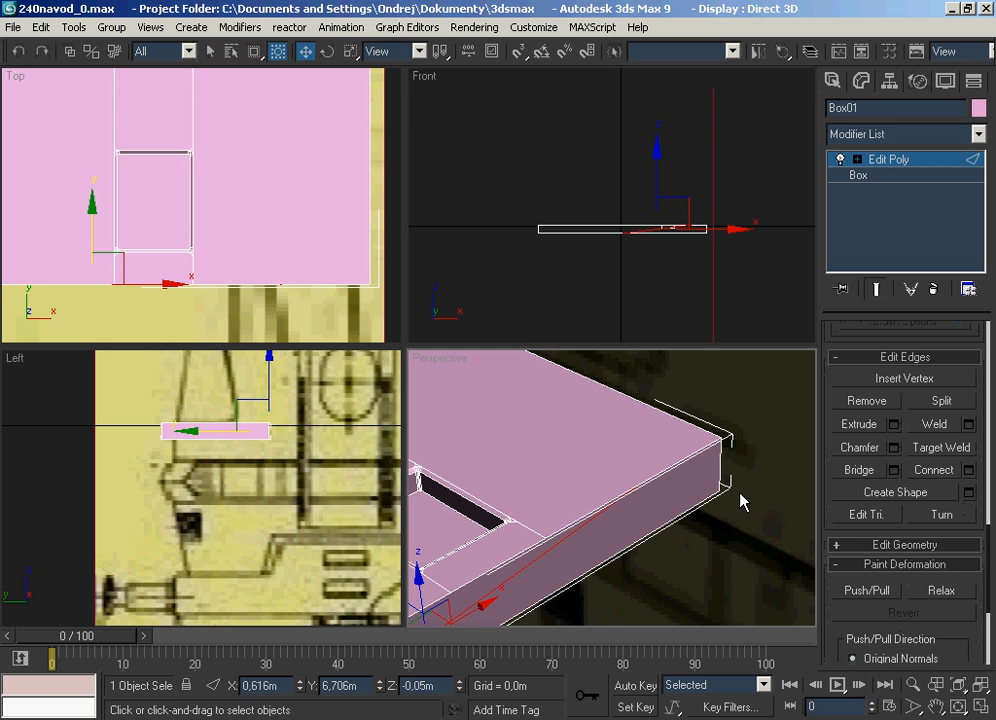
{"action": "right_click", "coordinate": [566, 482]}
{"action": "scroll", "coordinate": [568, 470], "scroll_direction": "down", "scroll_amount": 3}
{"action": "scroll", "coordinate": [545, 548], "scroll_direction": "up", "scroll_amount": 1}
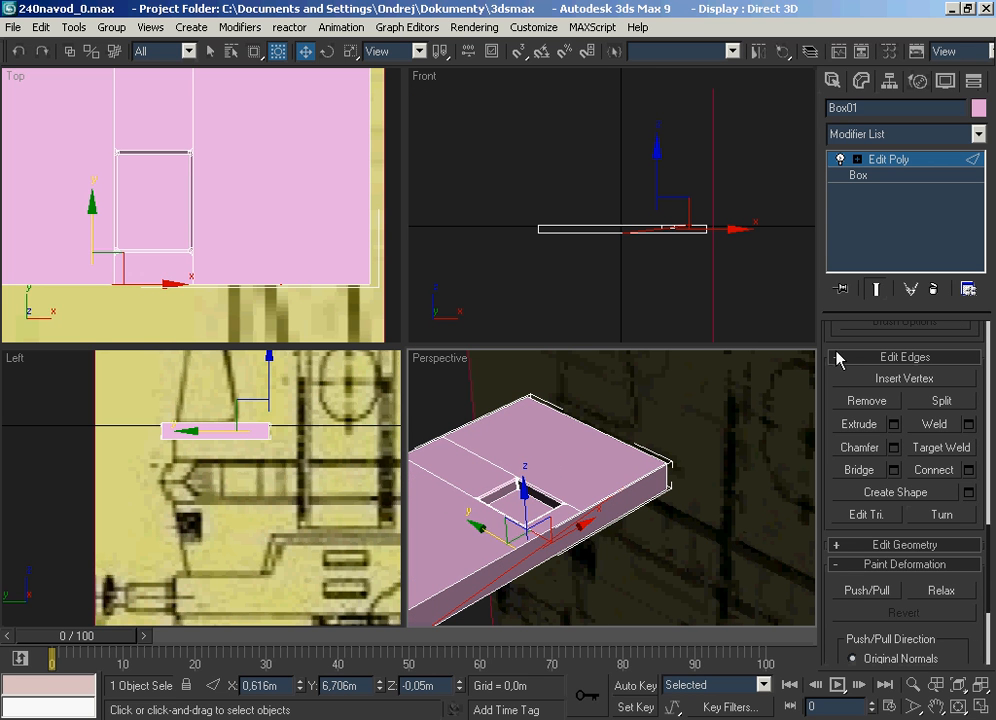
Select the upper vertex of the new connecting edge at vertex level and pick up its X coordinate.
{"action": "mouse_move", "coordinate": [838, 345]}
{"action": "left_mouse_down"}
{"action": "mouse_move", "coordinate": [837, 540]}
{"action": "mouse_move", "coordinate": [867, 644]}
{"action": "left_mouse_up"}
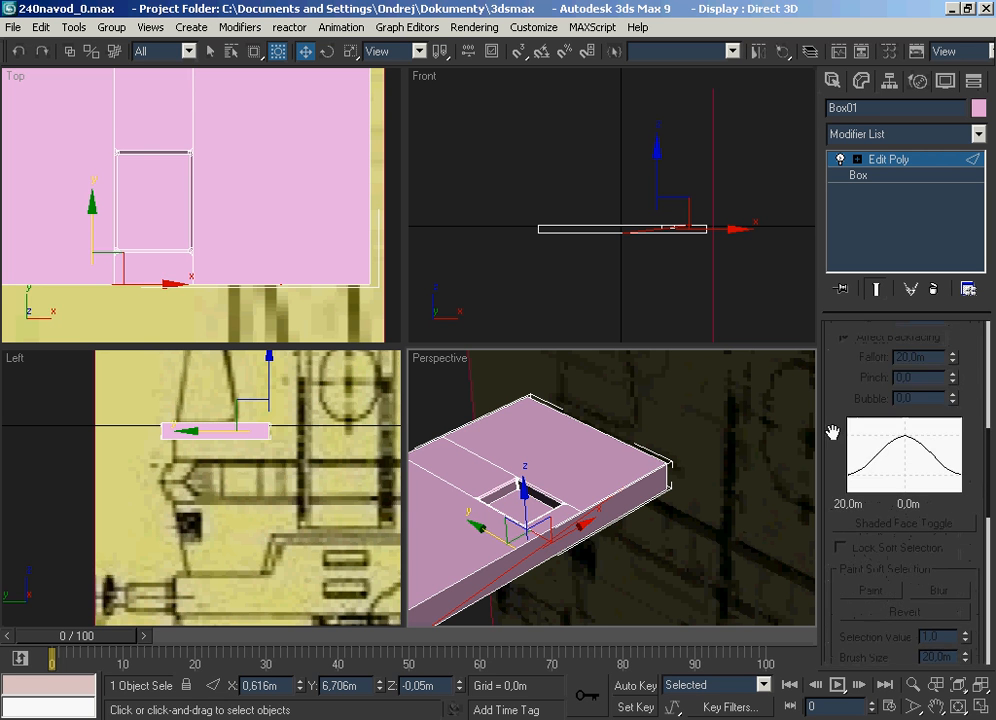
{"action": "left_click_drag", "start_coordinate": [834, 429], "coordinate": [836, 656]}
{"action": "left_click_drag", "start_coordinate": [843, 469], "coordinate": [840, 514]}
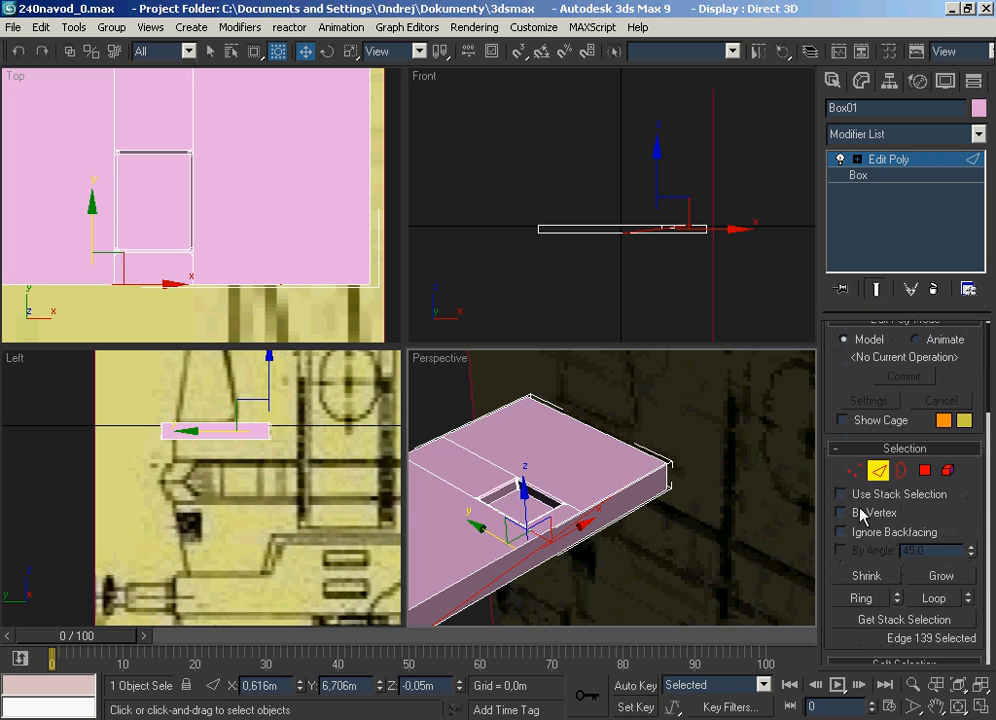
{"action": "left_click", "coordinate": [854, 470]}
{"action": "right_click", "coordinate": [672, 262]}
{"action": "scroll", "coordinate": [678, 228], "scroll_direction": "up", "scroll_amount": 8}
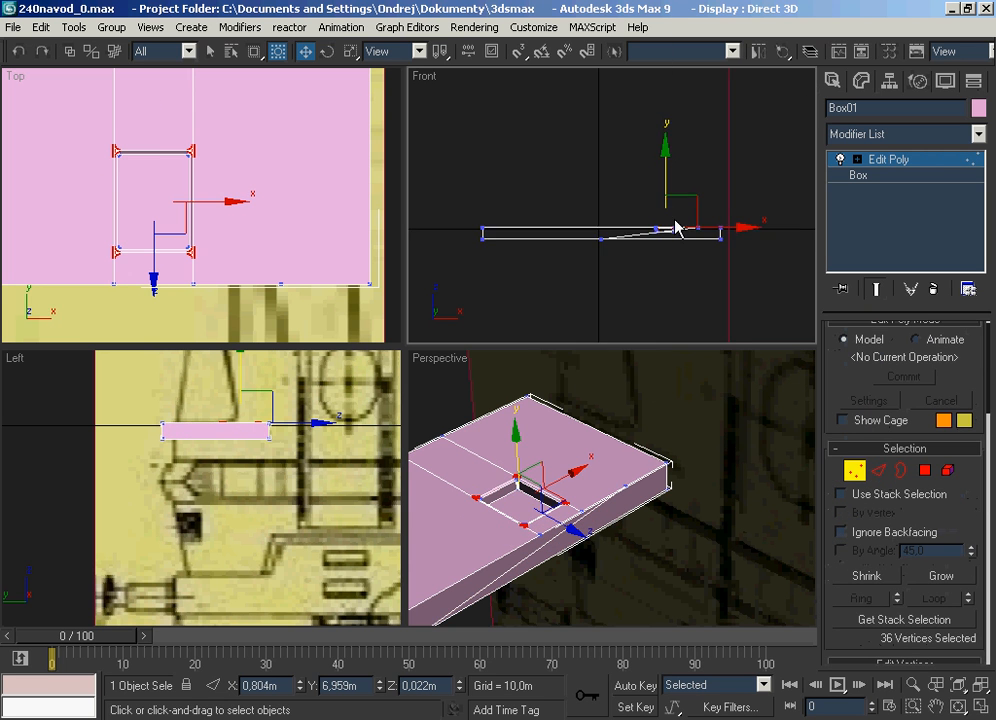
{"action": "left_click", "coordinate": [755, 229]}
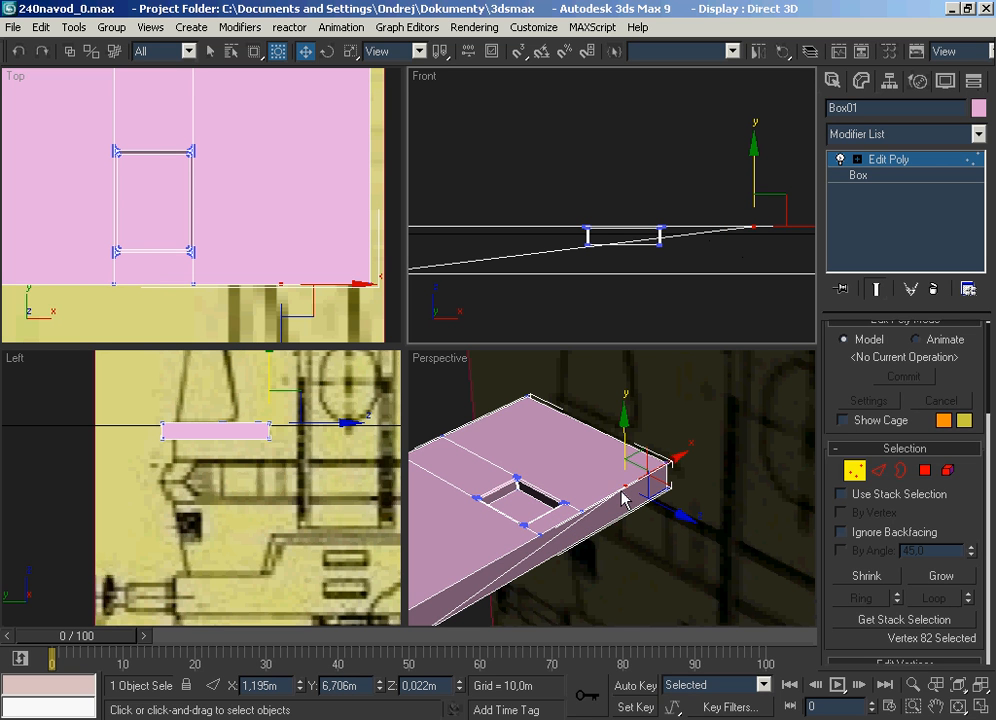
{"action": "double_click", "coordinate": [278, 688]}
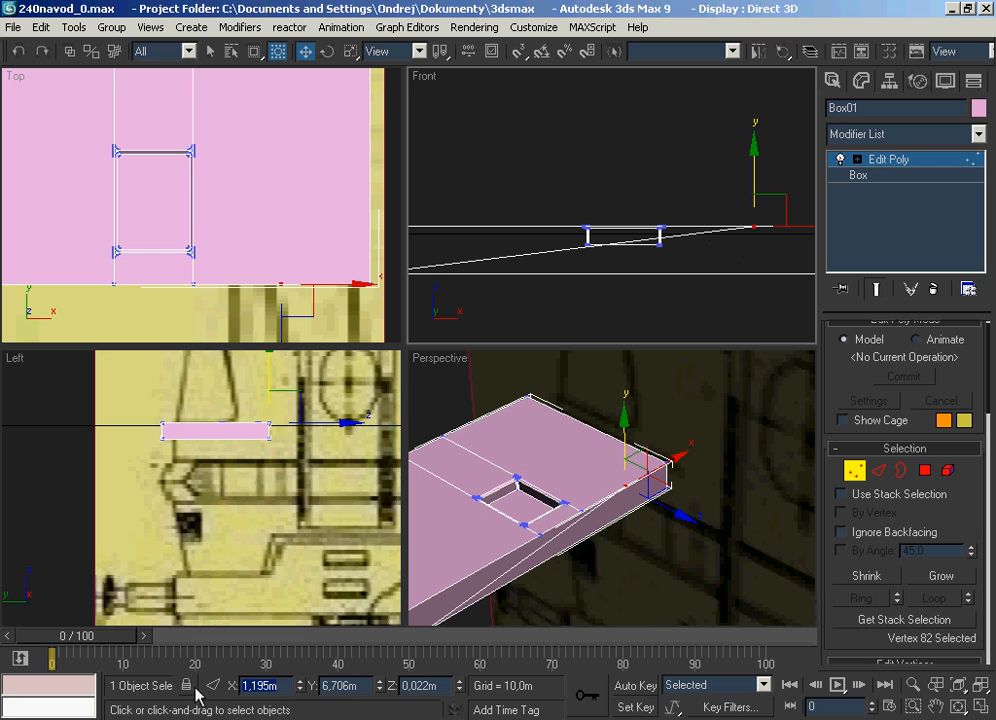
Set the X coordinate of the connecting edge's lower vertex to 1.195 m to make the edge vertical.
{"action": "left_click", "coordinate": [503, 288]}
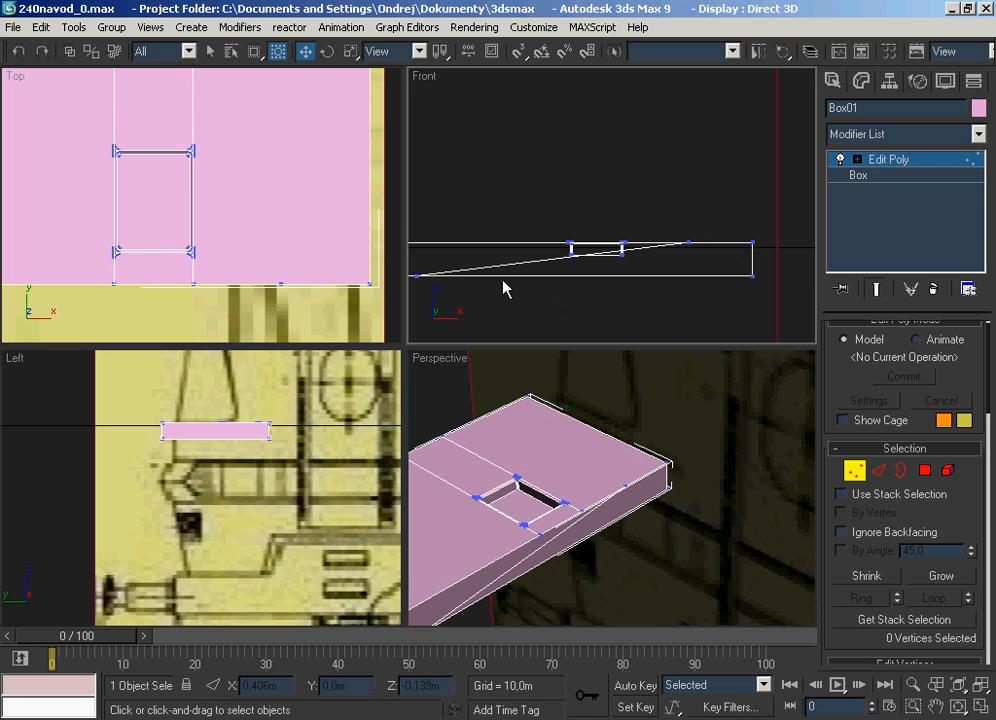
{"action": "left_click", "coordinate": [416, 276]}
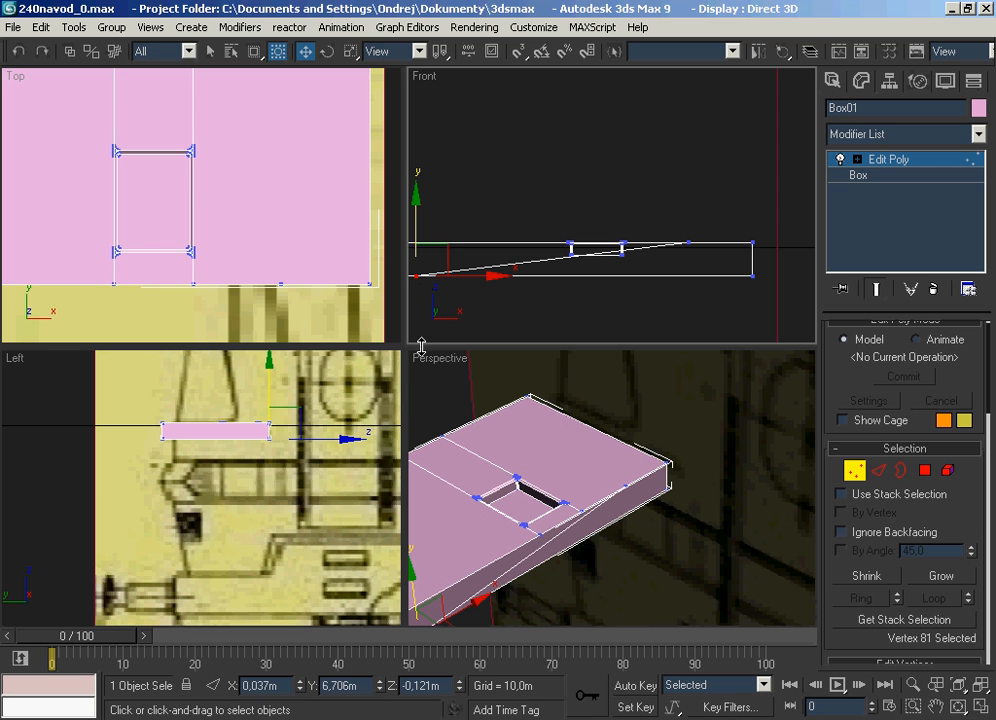
{"action": "left_click_drag", "start_coordinate": [283, 684], "coordinate": [60, 682]}
{"action": "type", "text": "1,195m"}
{"action": "key", "text": "Return"}
{"action": "left_click", "coordinate": [716, 297]}
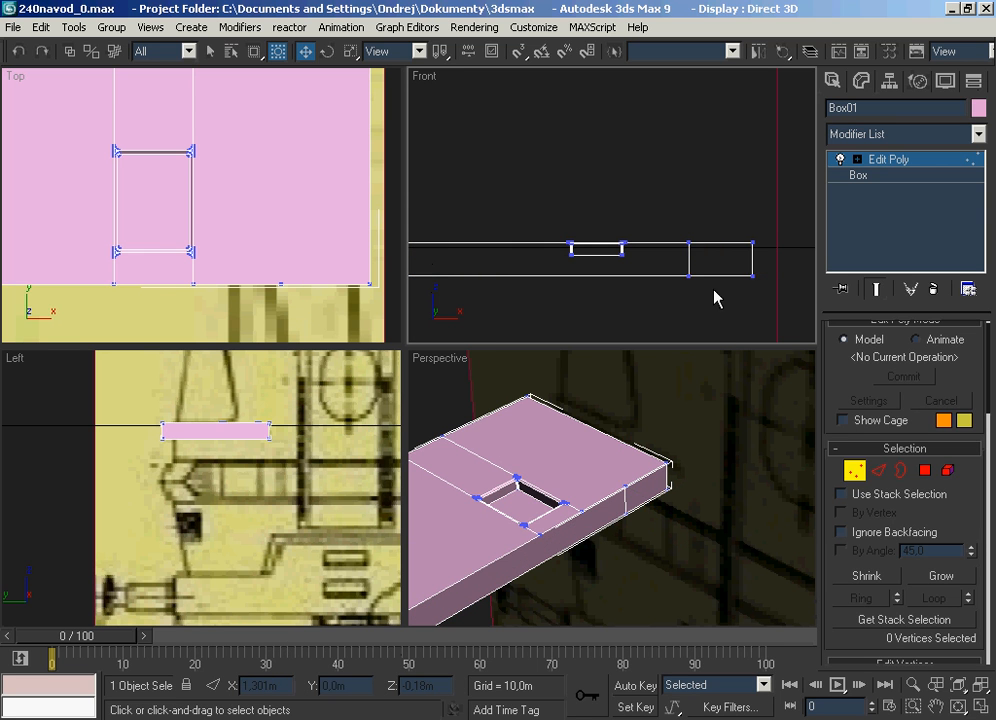
Select both vertices of the vertical edge and move them along X to about 0.955 m, close to the recess.
{"action": "scroll", "coordinate": [714, 290], "scroll_direction": "up", "scroll_amount": 2}
{"action": "left_click", "coordinate": [619, 490]}
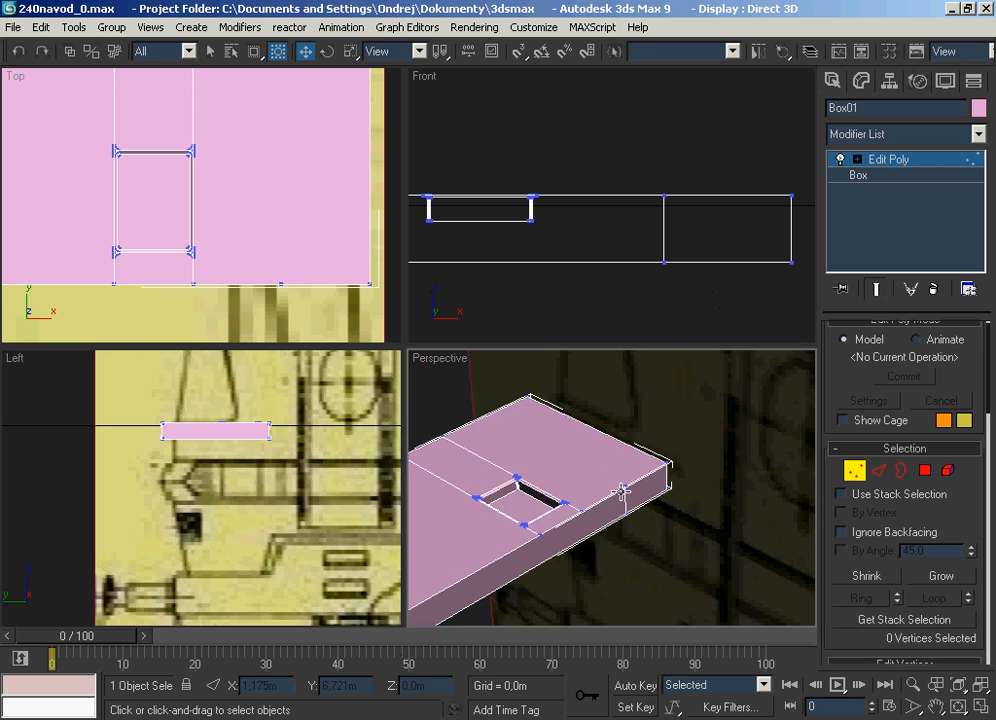
{"action": "scroll", "coordinate": [621, 490], "scroll_direction": "up", "scroll_amount": 3}
{"action": "left_click_drag", "start_coordinate": [639, 458], "coordinate": [673, 604]}
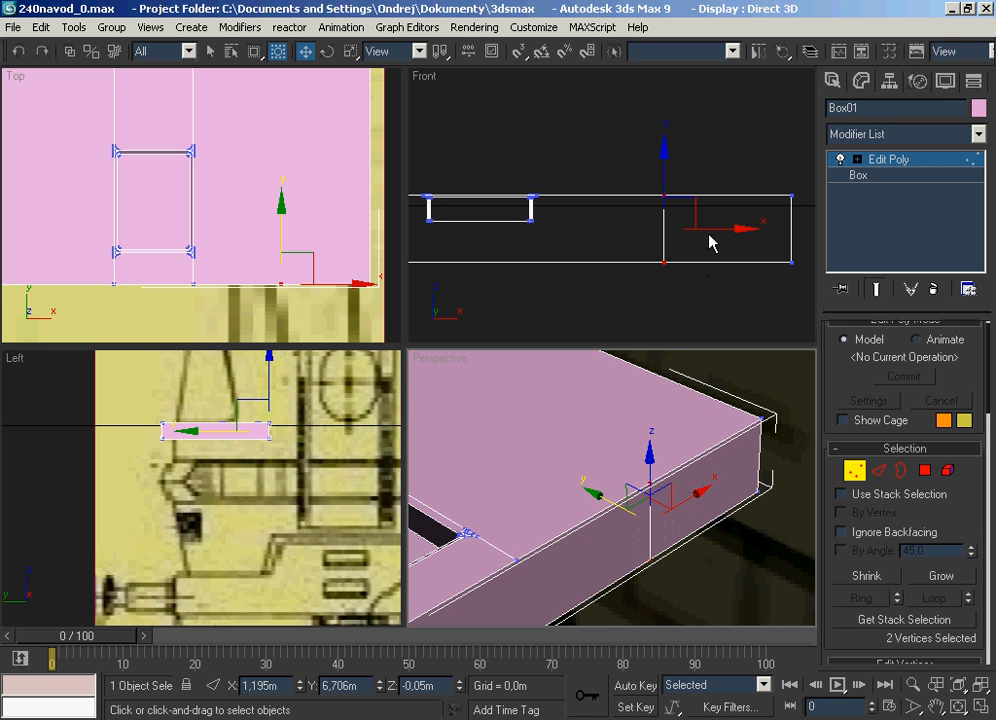
{"action": "right_click", "coordinate": [558, 245]}
{"action": "left_click_drag", "start_coordinate": [707, 225], "coordinate": [591, 222]}
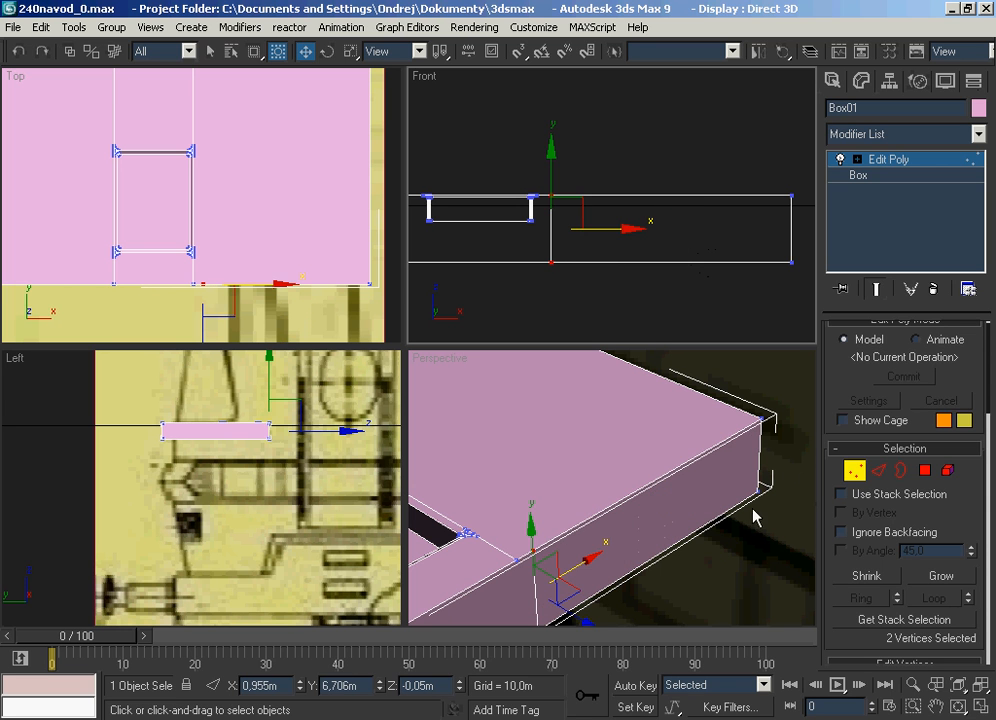
Extrude the front side polygon between the vertical edge and the box's corner outward as a group by 0.1 m.
{"action": "left_click", "coordinate": [925, 470]}
{"action": "left_click", "coordinate": [687, 516]}
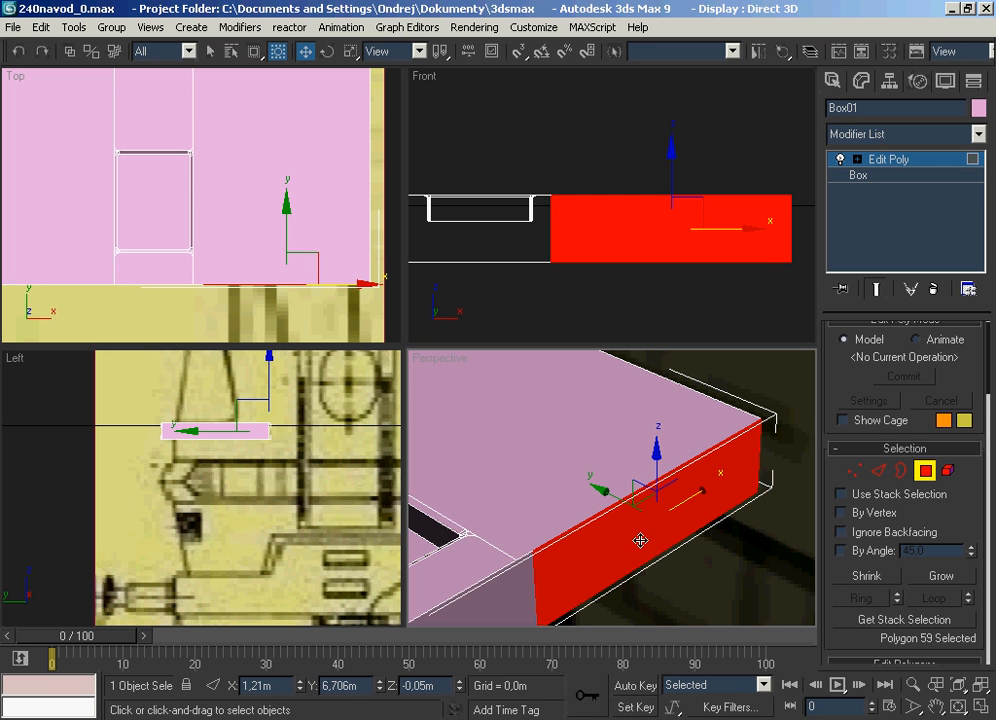
{"action": "left_click_drag", "start_coordinate": [951, 509], "coordinate": [900, 254]}
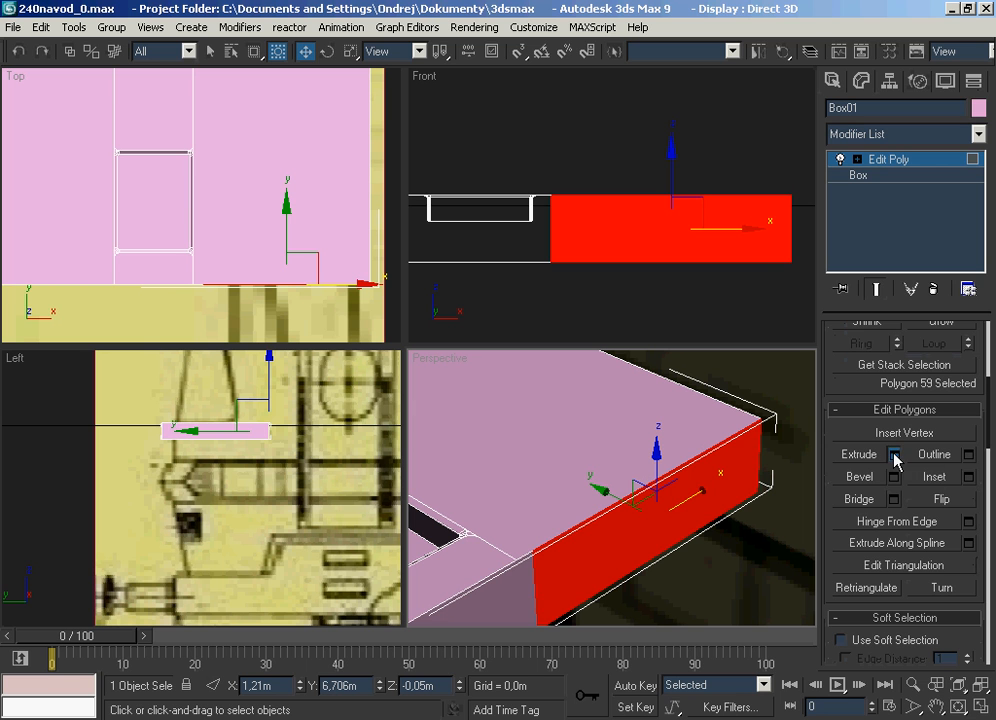
{"action": "left_click", "coordinate": [895, 455]}
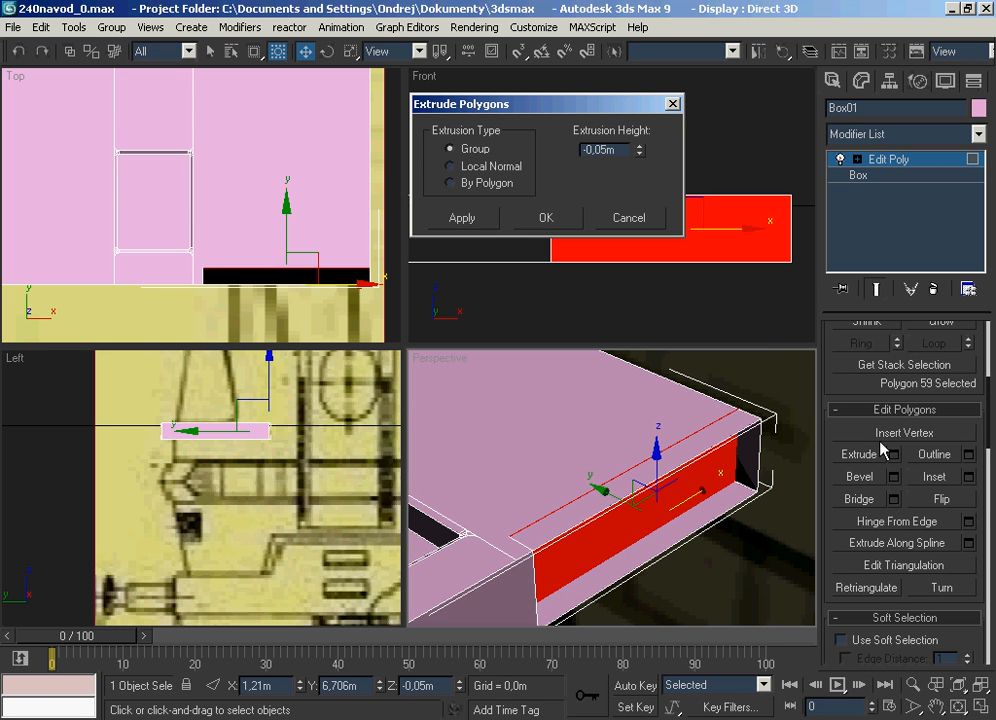
{"action": "left_click", "coordinate": [581, 149]}
{"action": "type", "text": "0,1"}
{"action": "key", "text": "Return"}
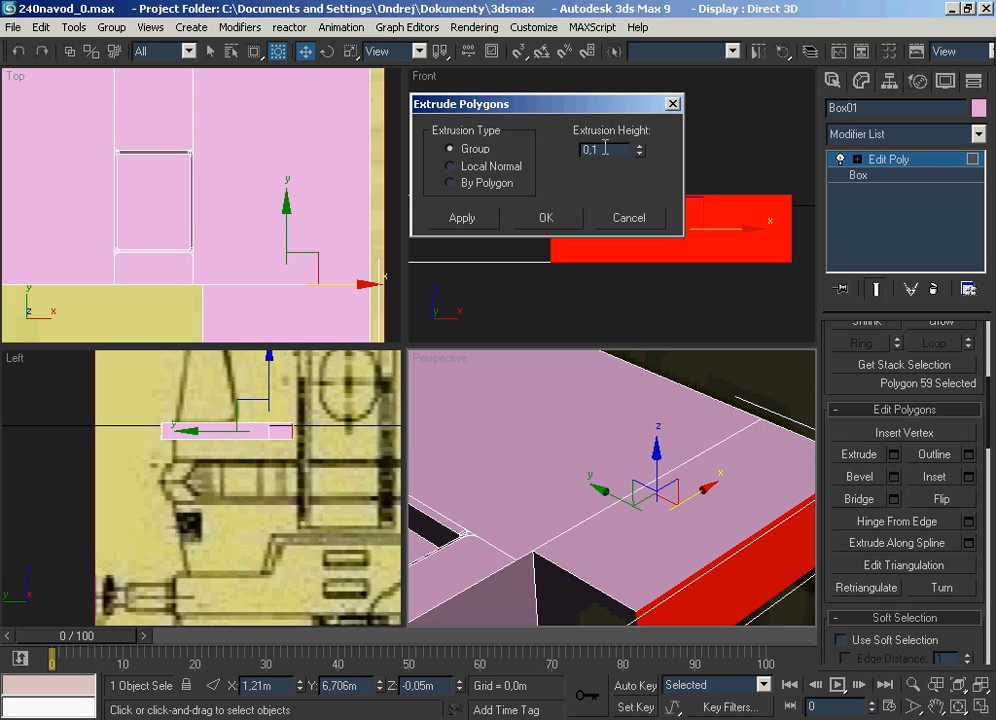
{"action": "key", "text": "Return"}
{"action": "left_click", "coordinate": [570, 214]}
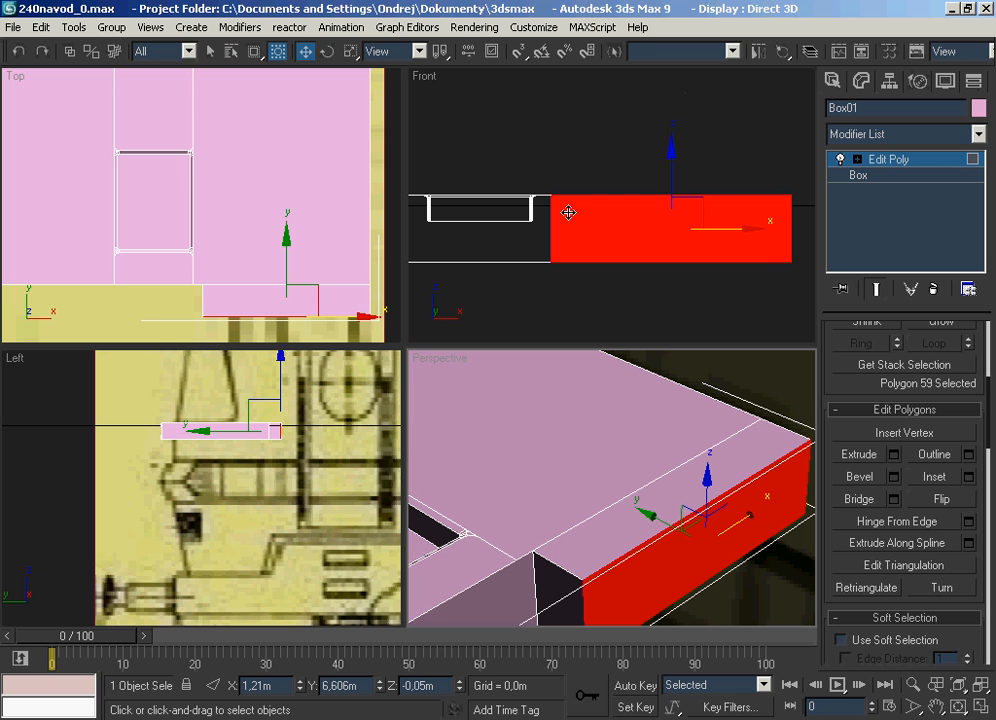
Select the outer vertical edge of the extruded block beside the recess and move it along X to about 1.01 m, slanting the side.
{"action": "left_click_drag", "start_coordinate": [847, 387], "coordinate": [848, 660]}
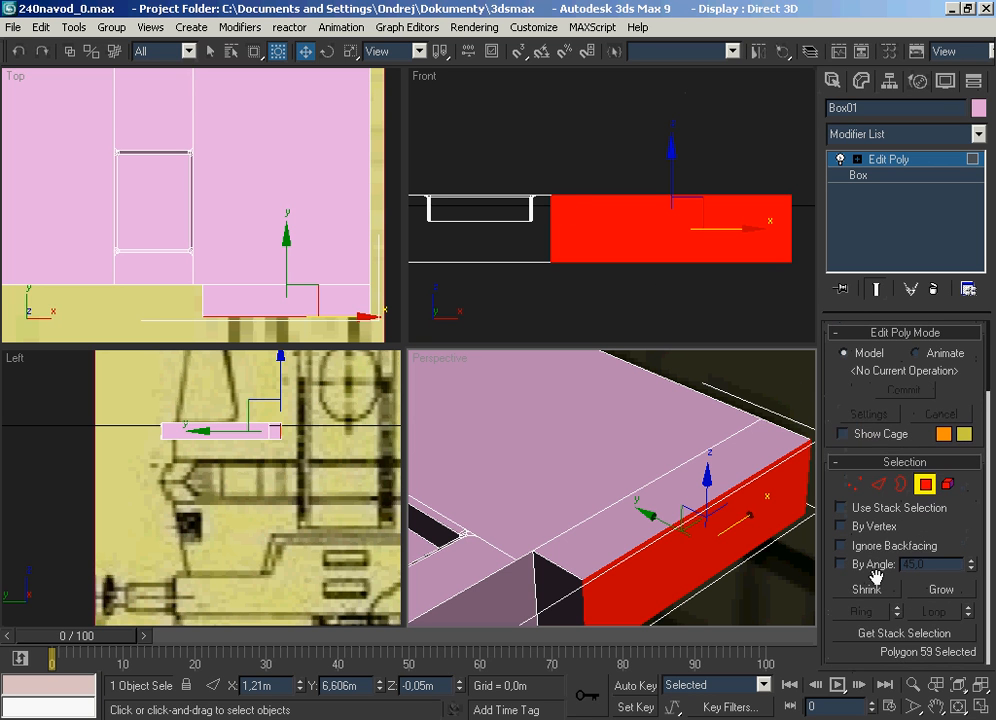
{"action": "left_click", "coordinate": [878, 484]}
{"action": "left_click", "coordinate": [583, 594]}
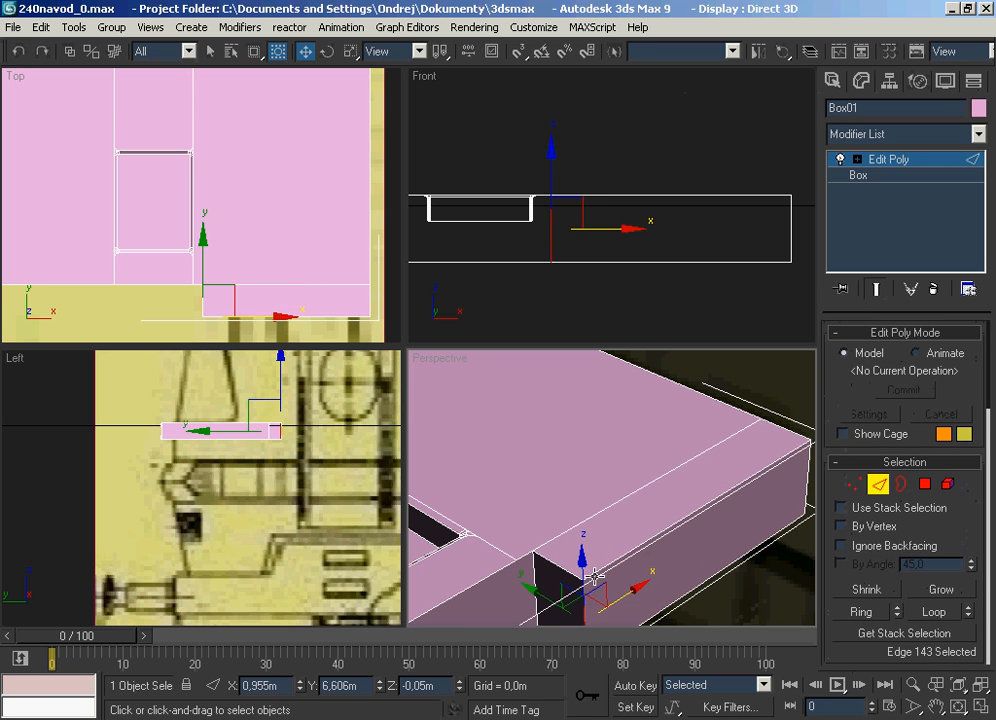
{"action": "scroll", "coordinate": [646, 602], "scroll_direction": "down", "scroll_amount": 3}
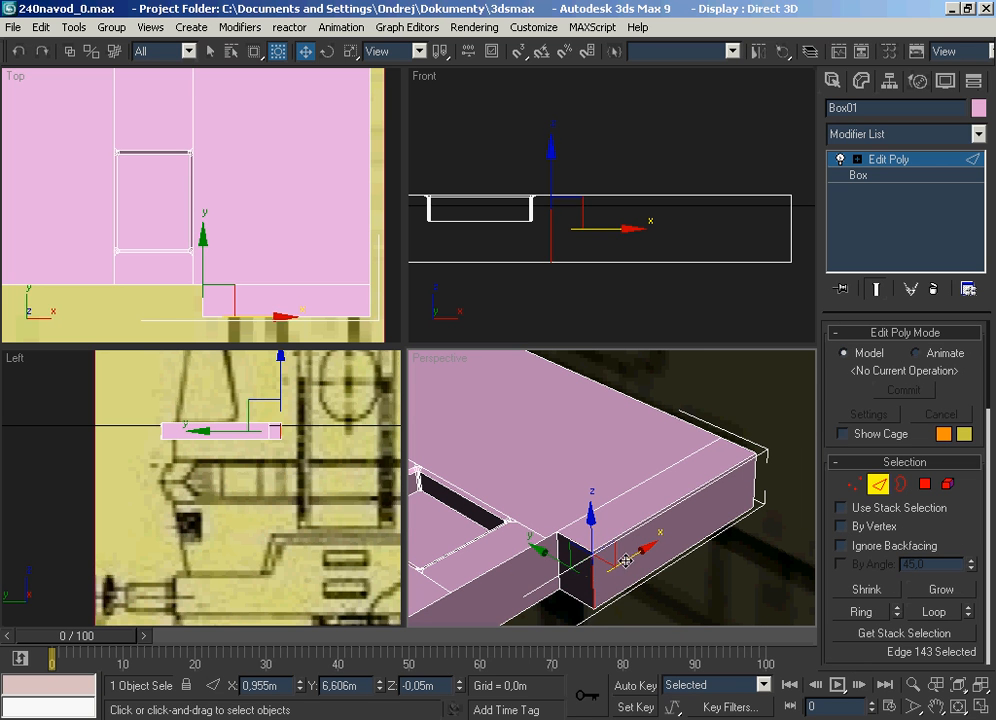
{"action": "mouse_move", "coordinate": [625, 562]}
{"action": "left_mouse_down"}
{"action": "mouse_move", "coordinate": [642, 543]}
{"action": "mouse_move", "coordinate": [629, 542]}
{"action": "left_mouse_up"}
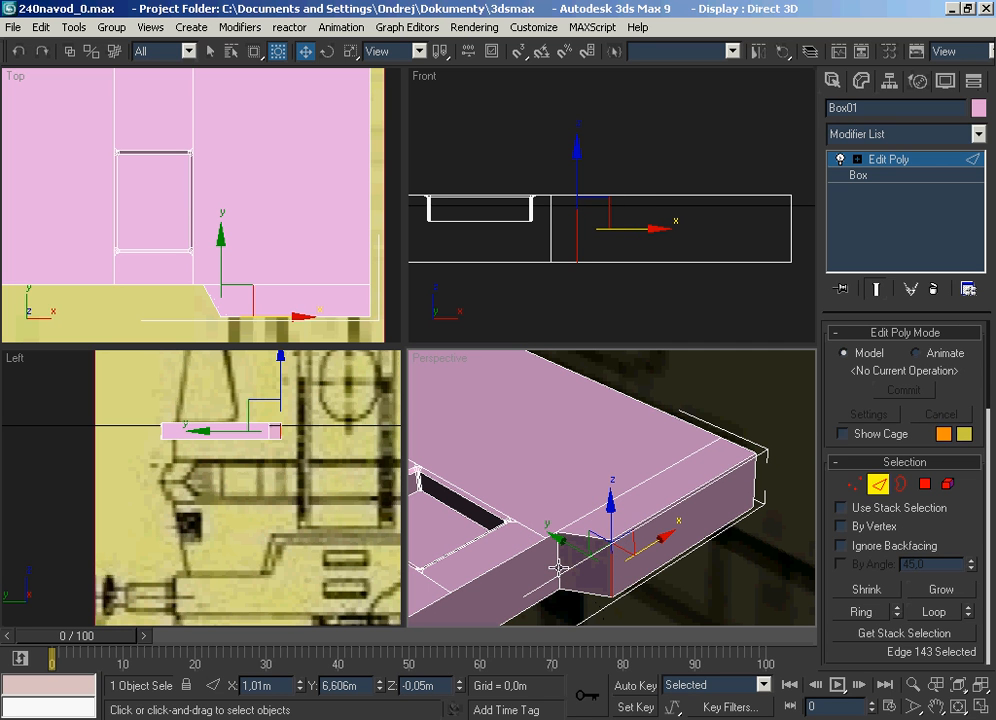
{"action": "middle_click_drag", "start_coordinate": [556, 566], "coordinate": [650, 510], "text": "alt"}
{"action": "left_click", "coordinate": [667, 499]}
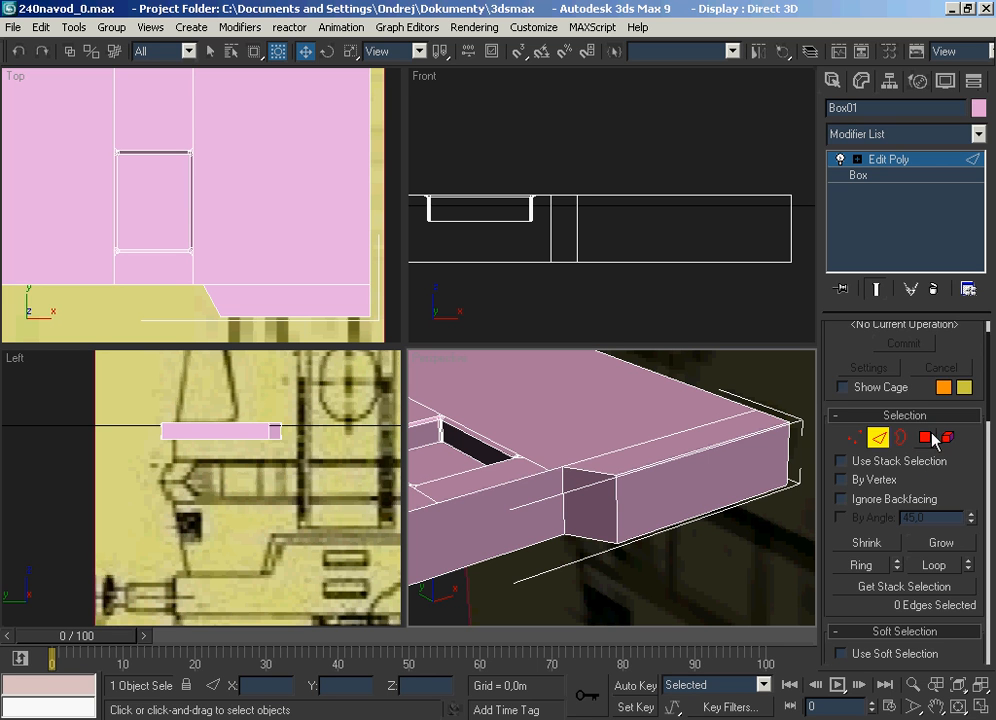
Select four side polygons: the protruding front face, the slanted face, the long front face and the adjoining far end face.
{"action": "left_click", "coordinate": [926, 438]}
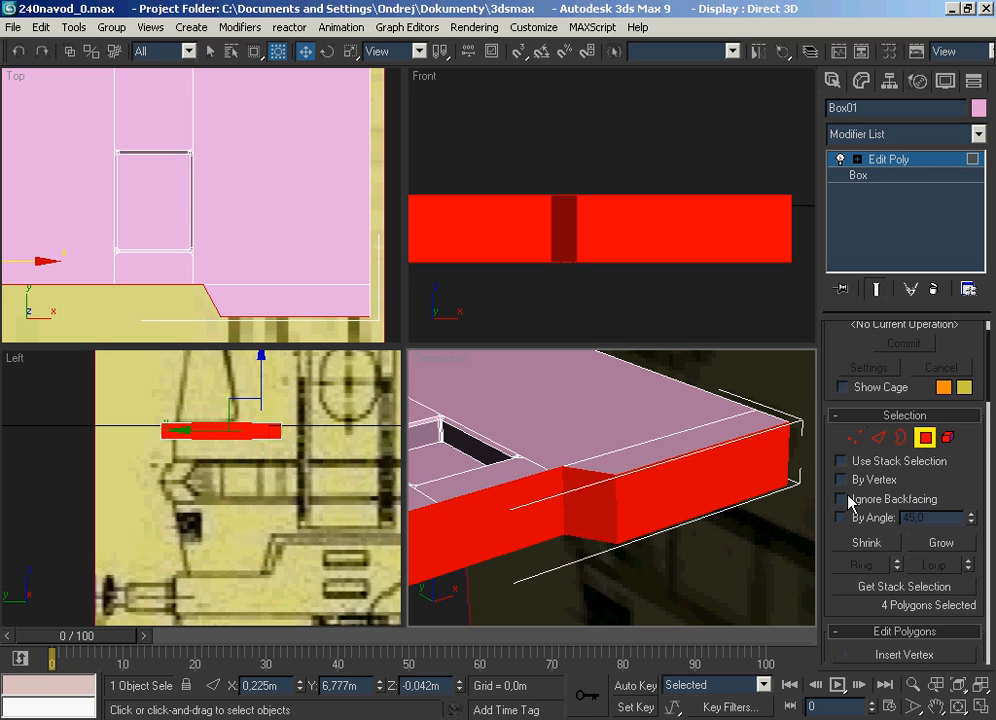
{"action": "left_click", "coordinate": [620, 502]}
{"action": "left_click", "coordinate": [585, 495], "text": "ctrl"}
{"action": "left_click", "coordinate": [546, 510], "text": "ctrl"}
{"action": "left_click", "coordinate": [936, 706]}
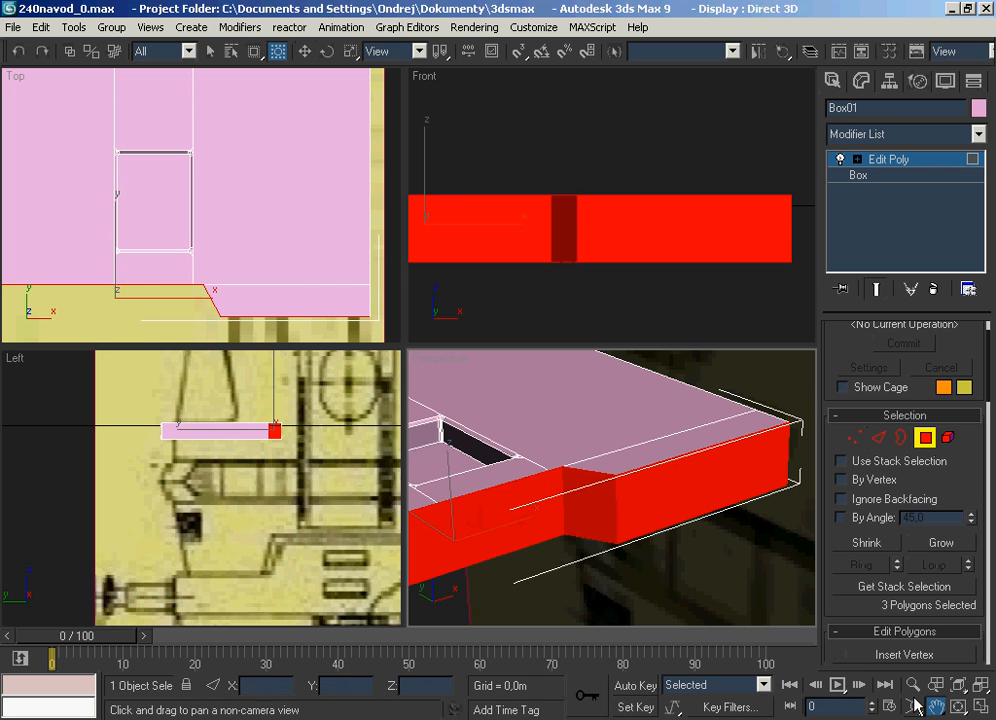
{"action": "left_click_drag", "start_coordinate": [482, 546], "coordinate": [588, 516]}
{"action": "scroll", "coordinate": [691, 480], "scroll_direction": "down", "scroll_amount": 5}
{"action": "key", "text": "w"}
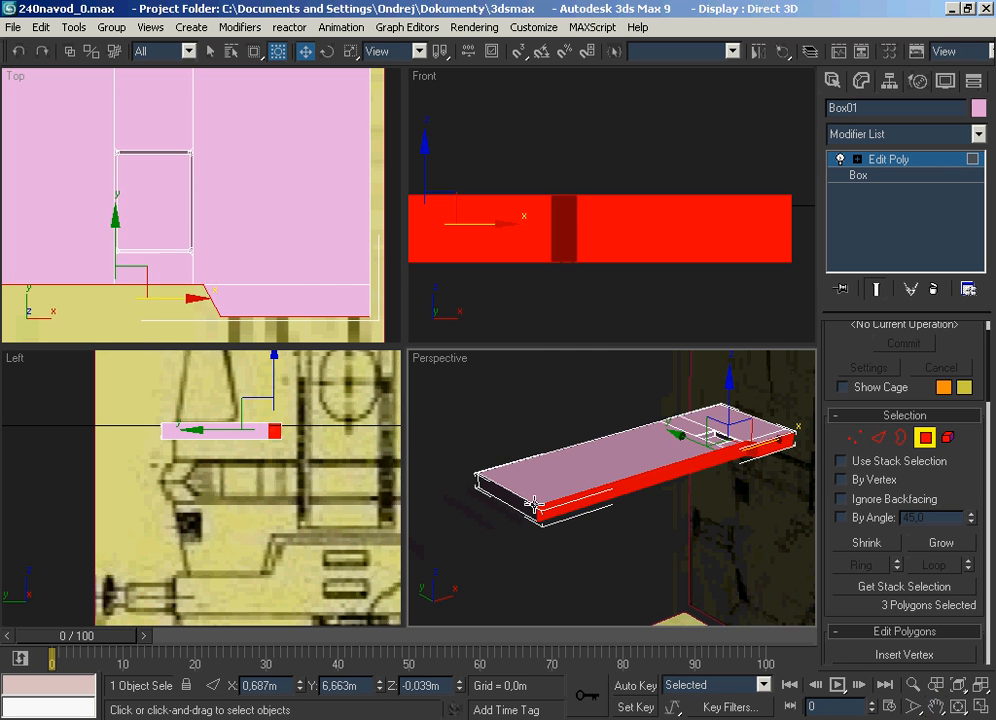
{"action": "left_click", "coordinate": [525, 505], "text": "ctrl"}
Bevel the selected side polygons as a group with height 0.01 m and outline amount -0.01 m, and clear the selection.
{"action": "left_click", "coordinate": [939, 706]}
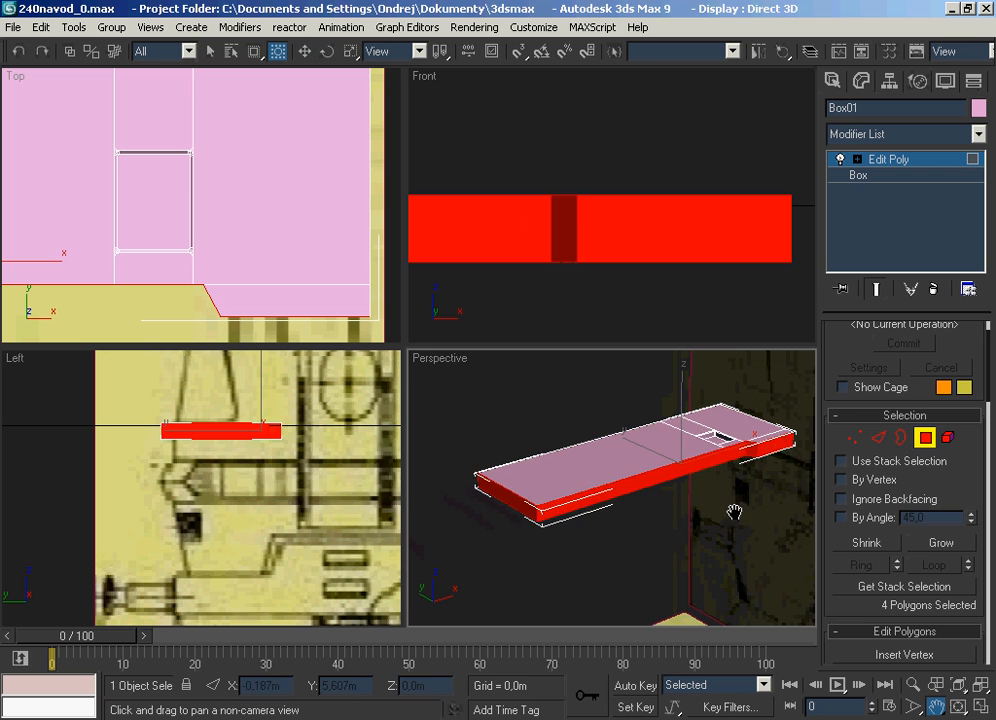
{"action": "scroll", "coordinate": [654, 507], "scroll_direction": "up", "scroll_amount": 4}
{"action": "left_click_drag", "start_coordinate": [736, 513], "coordinate": [582, 539]}
{"action": "scroll", "coordinate": [582, 539], "scroll_direction": "up", "scroll_amount": 3}
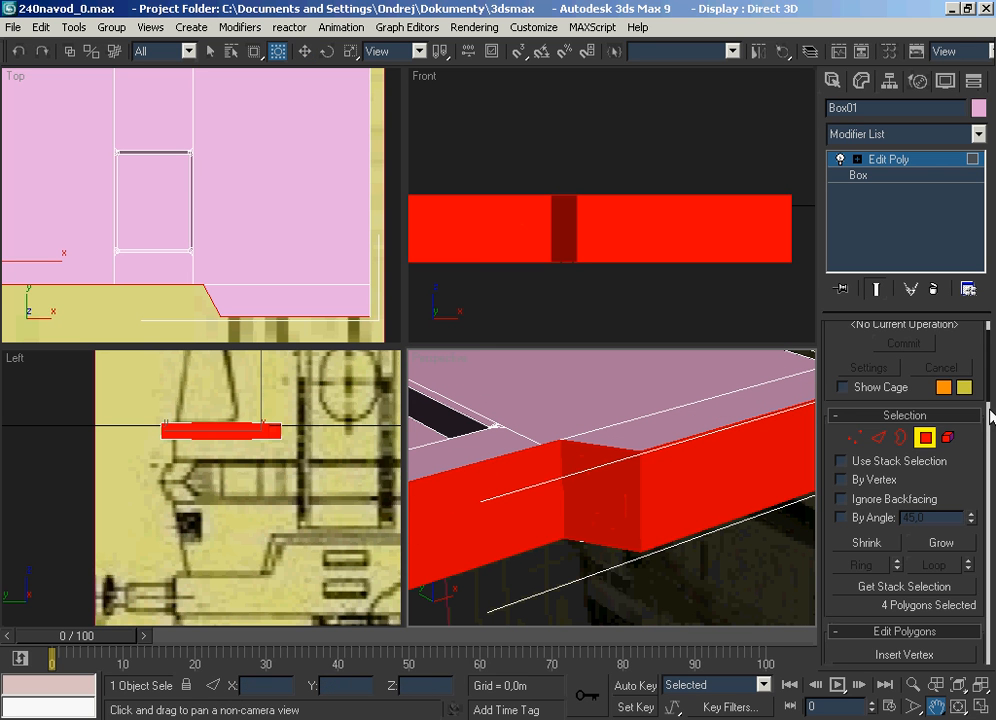
{"action": "scroll", "coordinate": [960, 425], "scroll_direction": "down", "scroll_amount": 5}
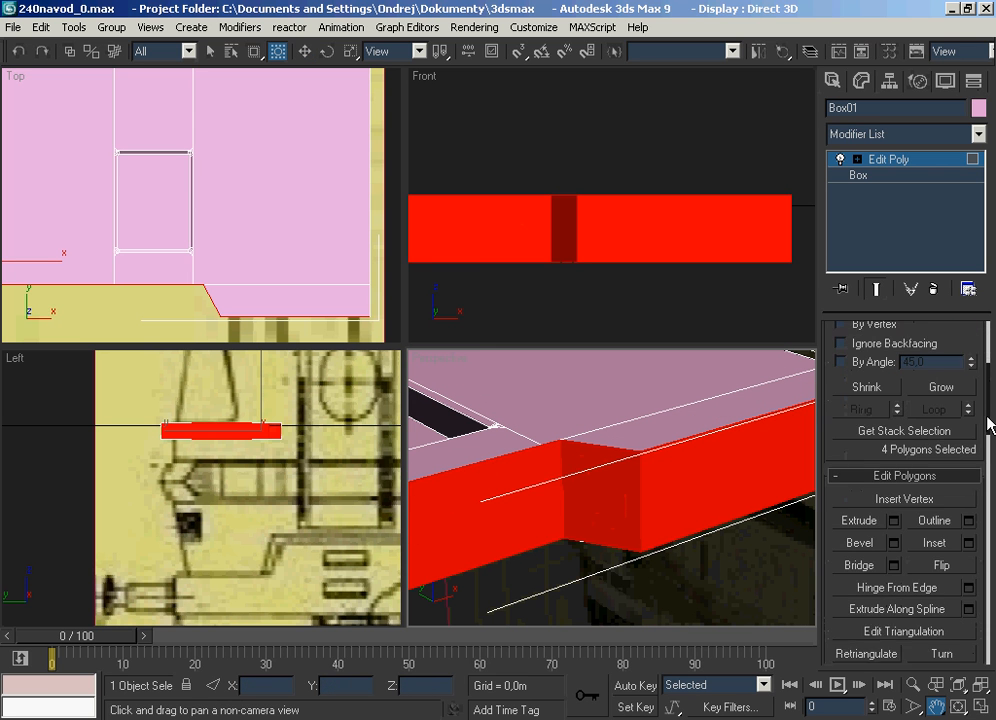
{"action": "left_click", "coordinate": [893, 509]}
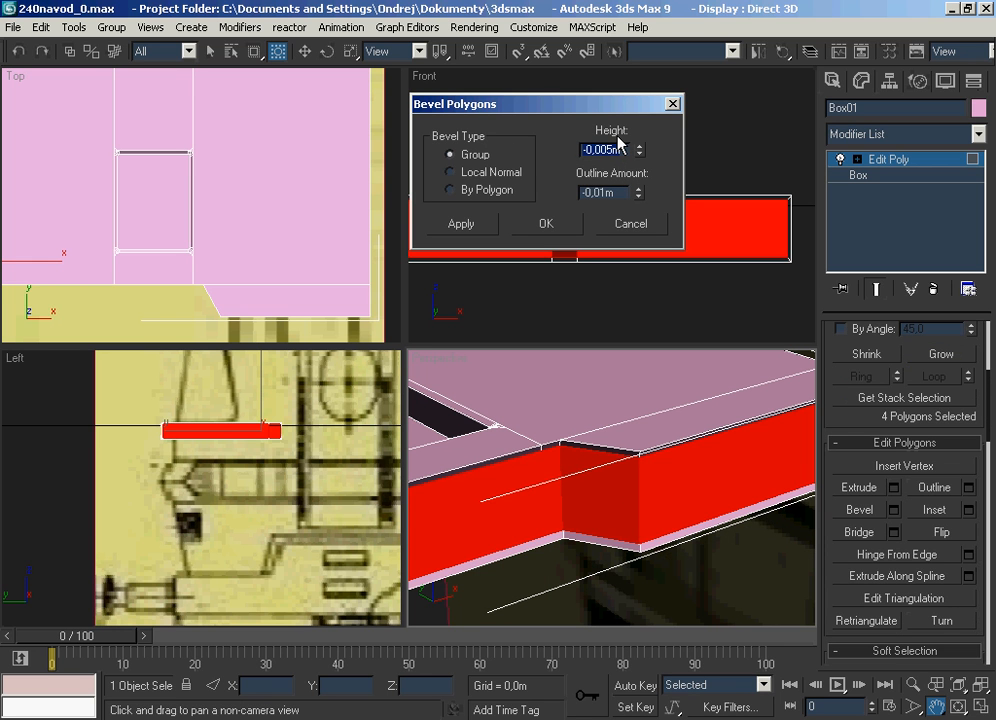
{"action": "type", "text": "0,01"}
{"action": "key", "text": "Return"}
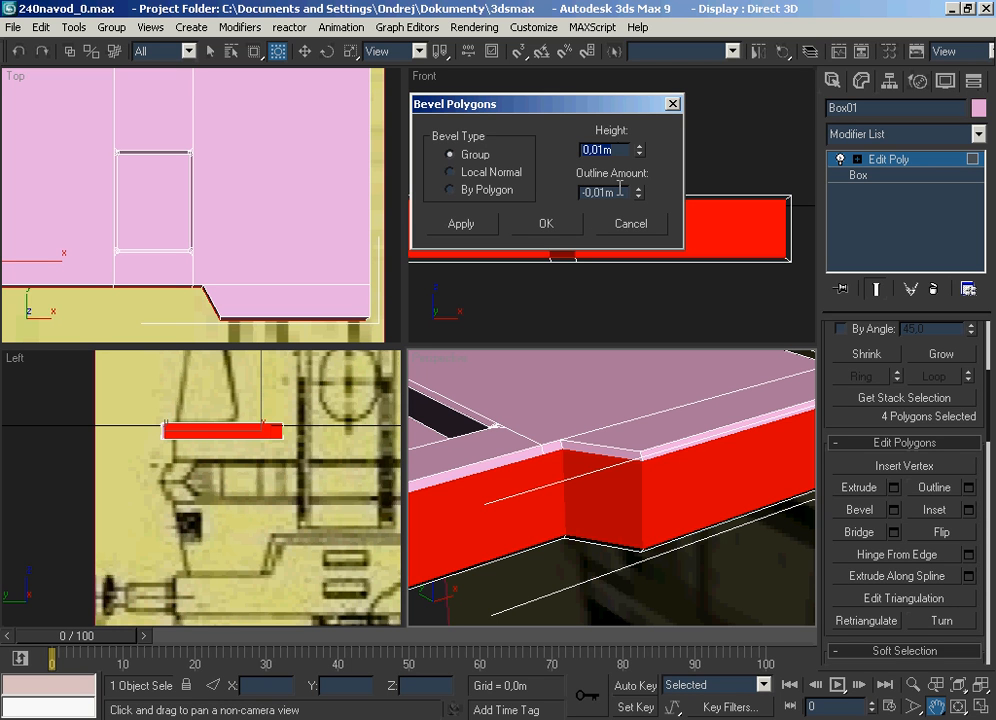
{"action": "key", "text": "Tab"}
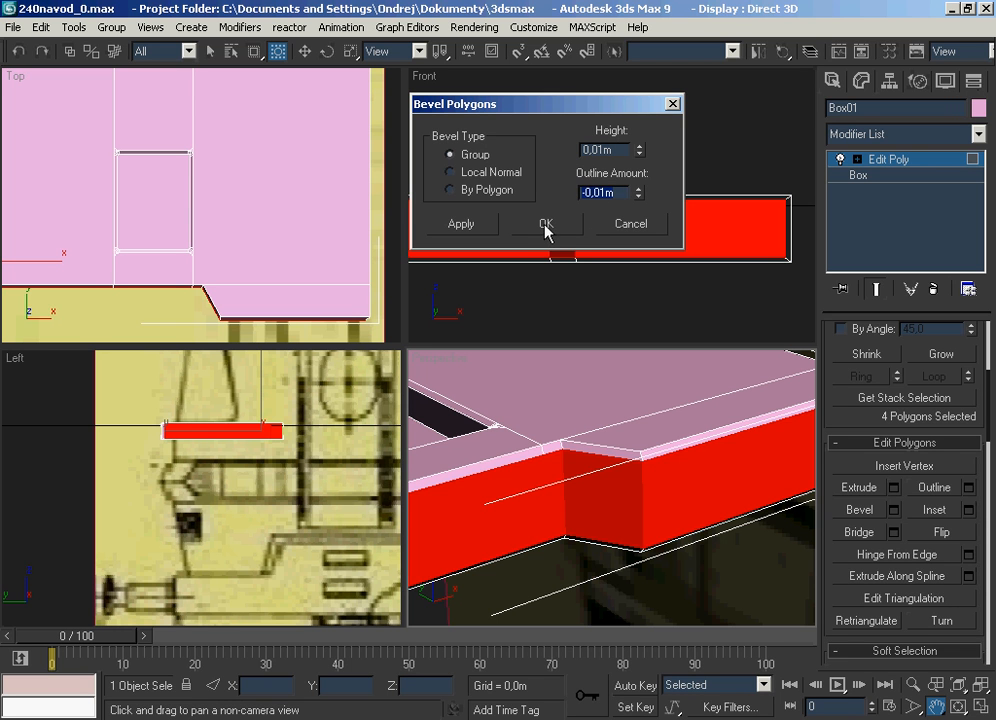
{"action": "left_click", "coordinate": [546, 230]}
{"action": "key", "text": "w"}
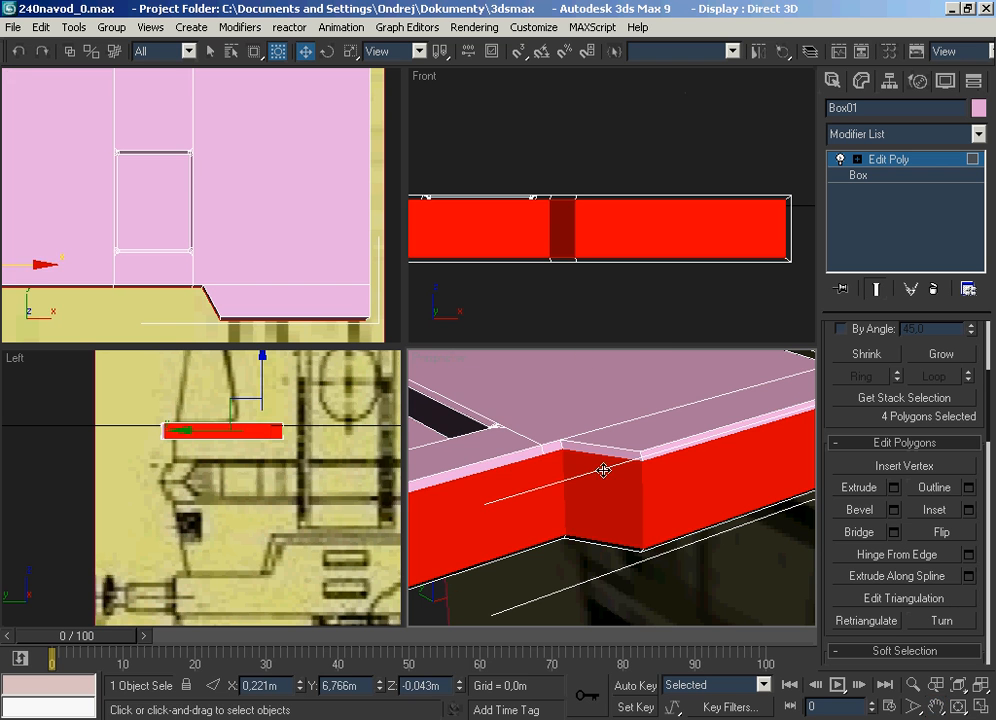
{"action": "scroll", "coordinate": [602, 470], "scroll_direction": "down", "scroll_amount": 4}
{"action": "left_click", "coordinate": [469, 589]}
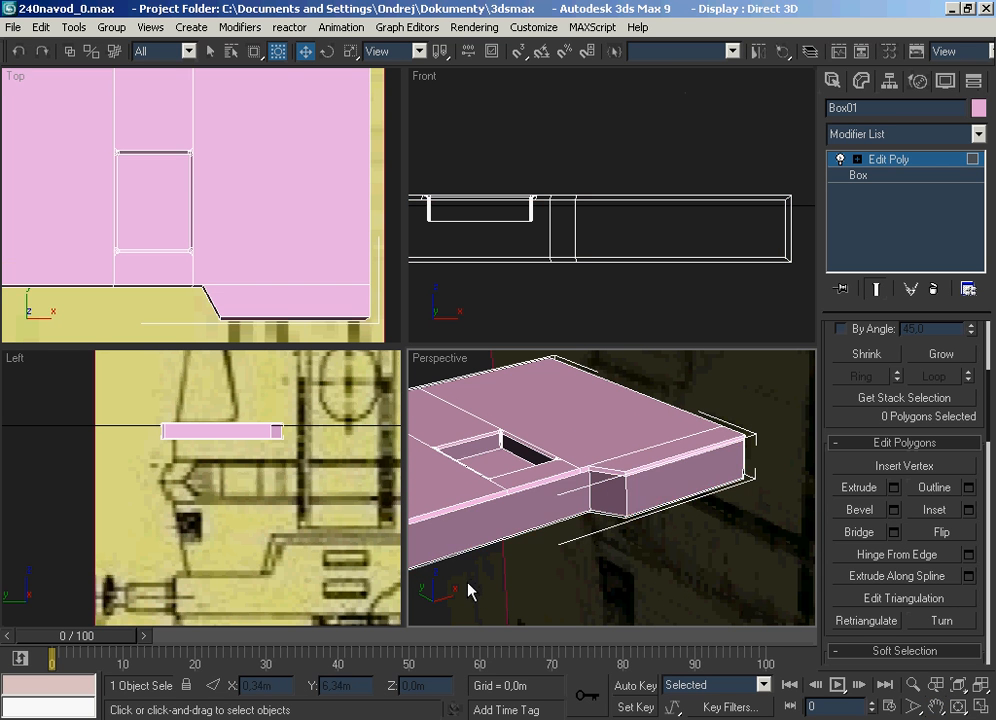
At edge level, select the bevel's upper inner edges along the protruding section, the slanted face and the front beside the recess.
{"action": "scroll", "coordinate": [610, 437], "scroll_direction": "up", "scroll_amount": 5}
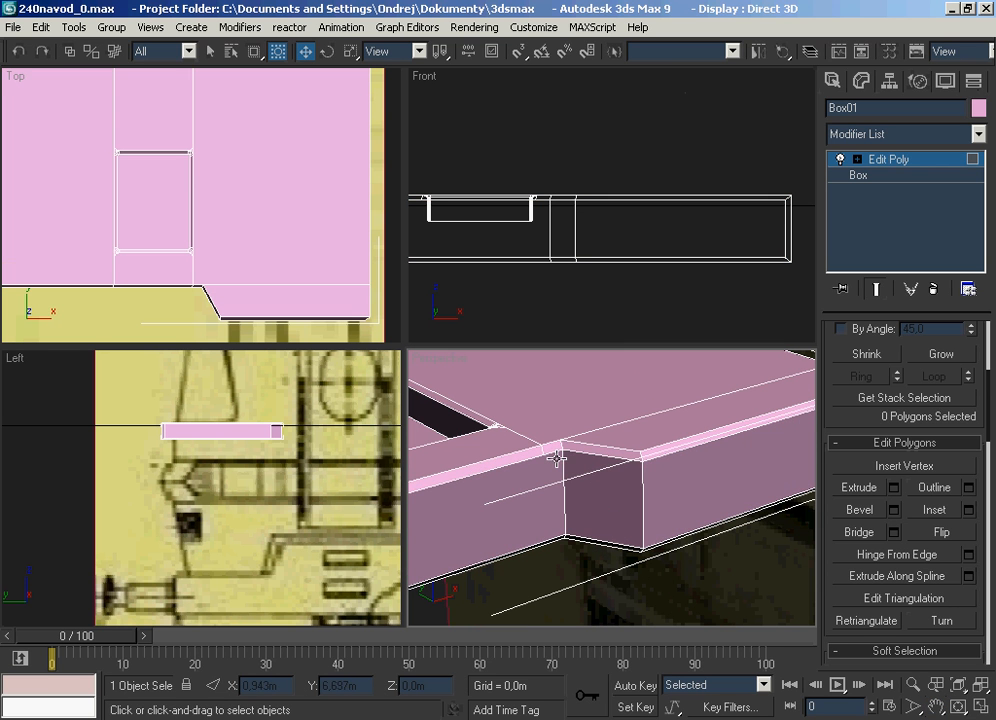
{"action": "scroll", "coordinate": [585, 468], "scroll_direction": "up", "scroll_amount": 2}
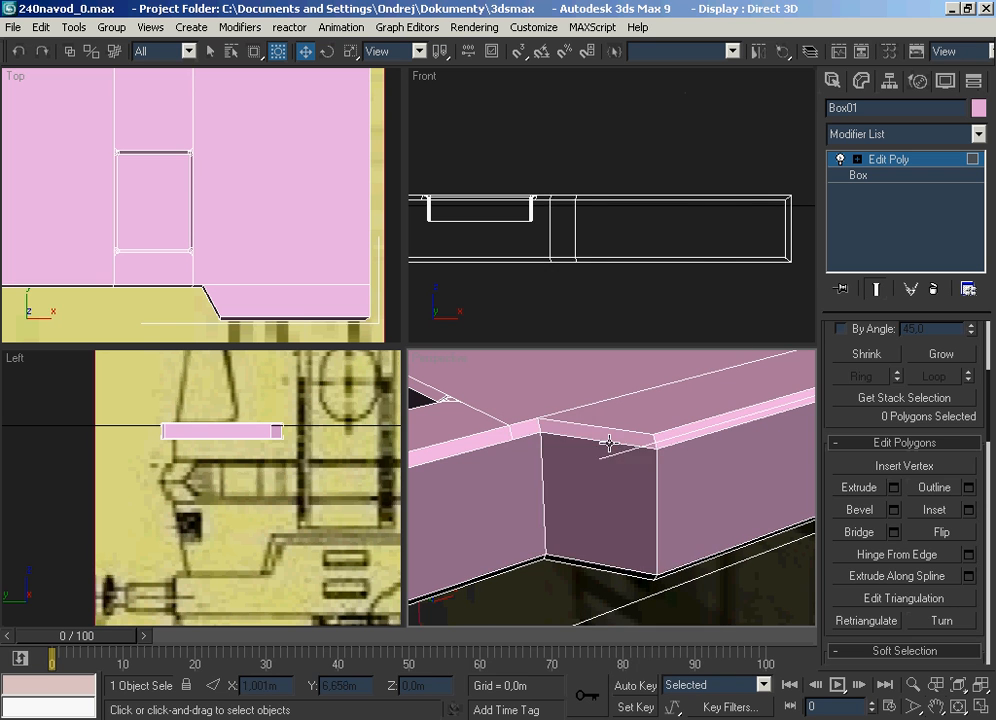
{"action": "left_click", "coordinate": [608, 441]}
{"action": "scroll", "coordinate": [877, 444], "scroll_direction": "up", "scroll_amount": 5}
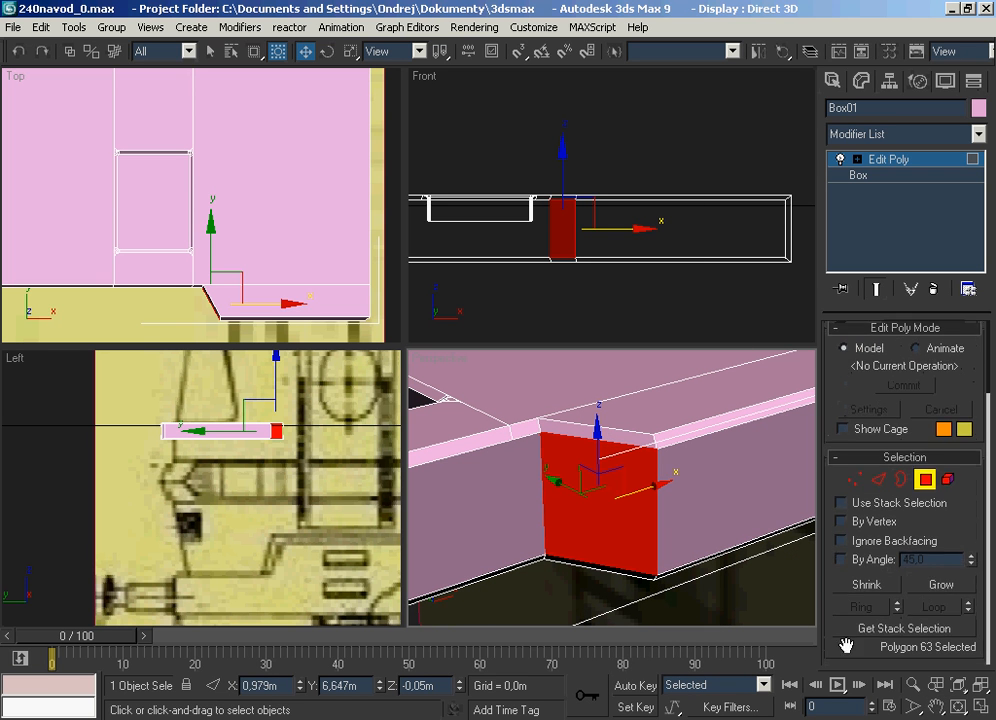
{"action": "left_click", "coordinate": [876, 486]}
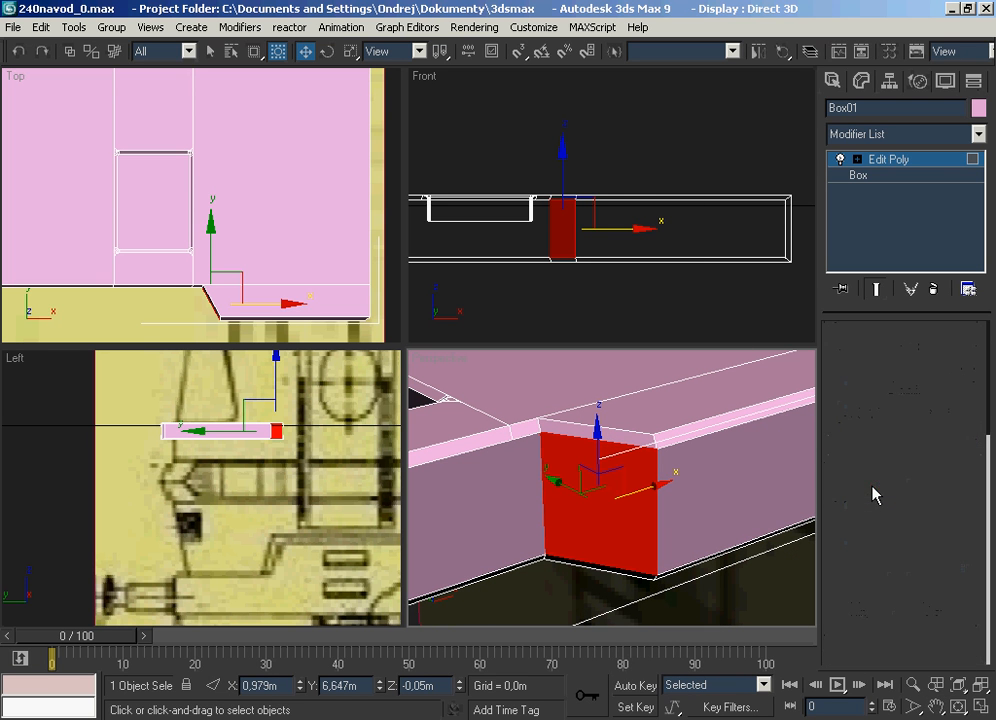
{"action": "left_click", "coordinate": [716, 438]}
{"action": "scroll", "coordinate": [706, 440], "scroll_direction": "down", "scroll_amount": 3}
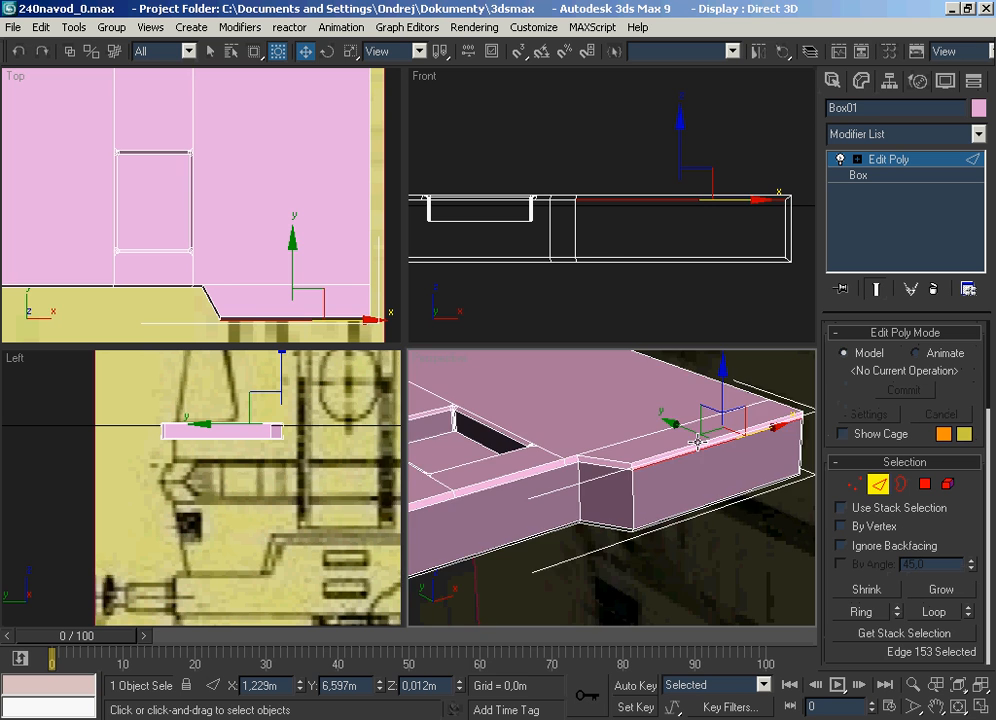
{"action": "scroll", "coordinate": [692, 444], "scroll_direction": "up", "scroll_amount": 5}
{"action": "scroll", "coordinate": [689, 438], "scroll_direction": "down", "scroll_amount": 3}
{"action": "left_click", "coordinate": [628, 464], "text": "ctrl"}
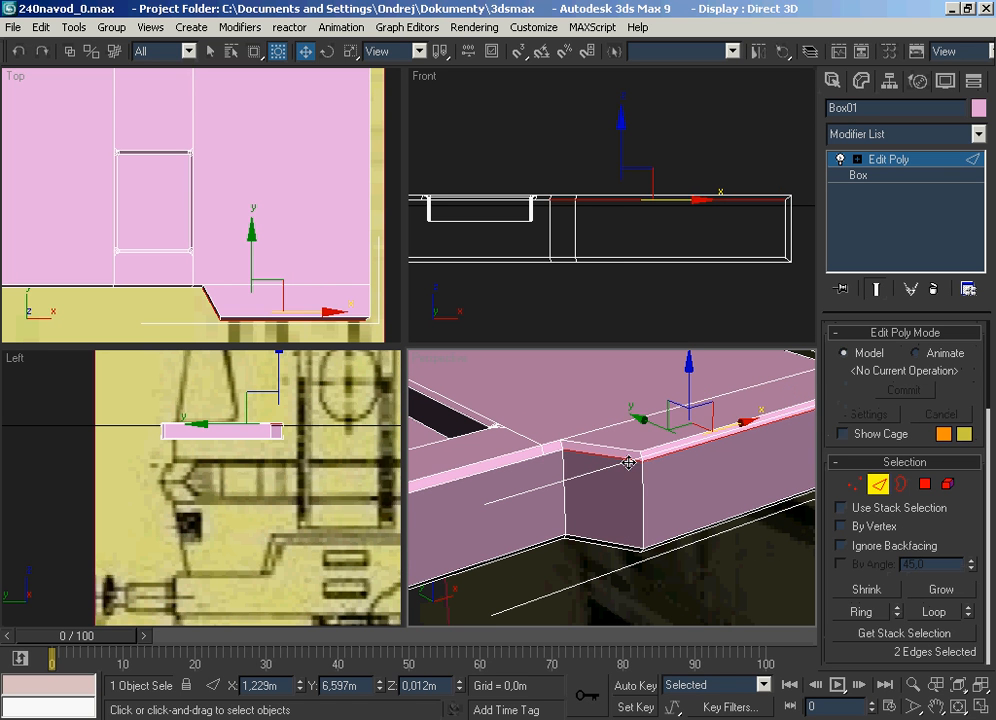
{"action": "left_click", "coordinate": [551, 452], "text": "ctrl"}
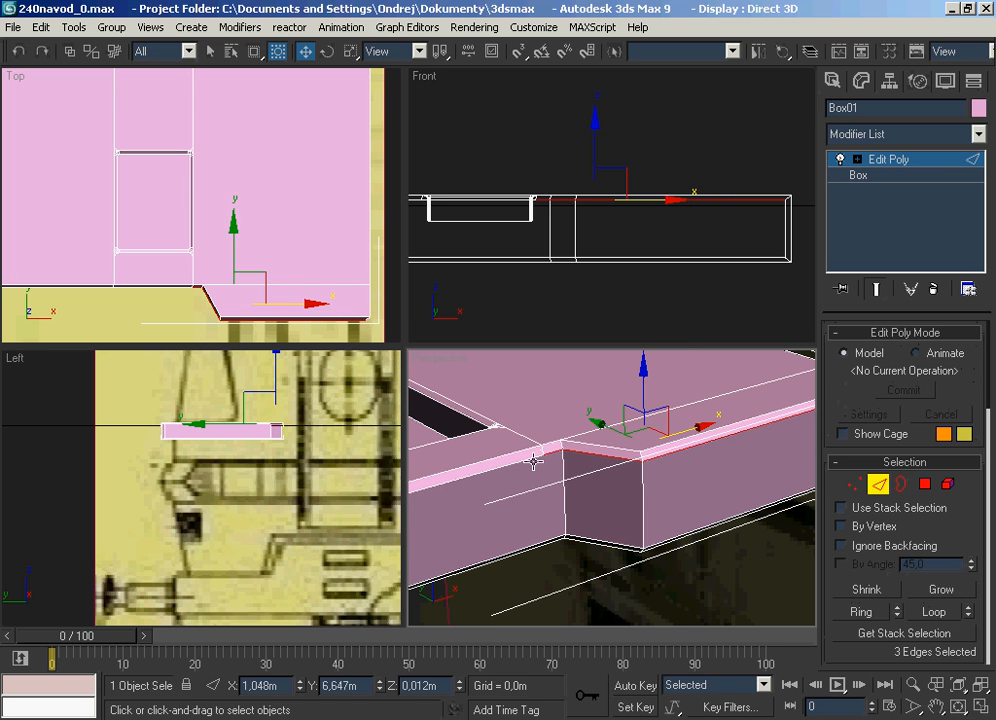
{"action": "left_click", "coordinate": [530, 458], "text": "ctrl"}
Add the bevel's upper inner edges along the long front side and the far end to the edge selection.
{"action": "scroll", "coordinate": [765, 573], "scroll_direction": "down", "scroll_amount": 4}
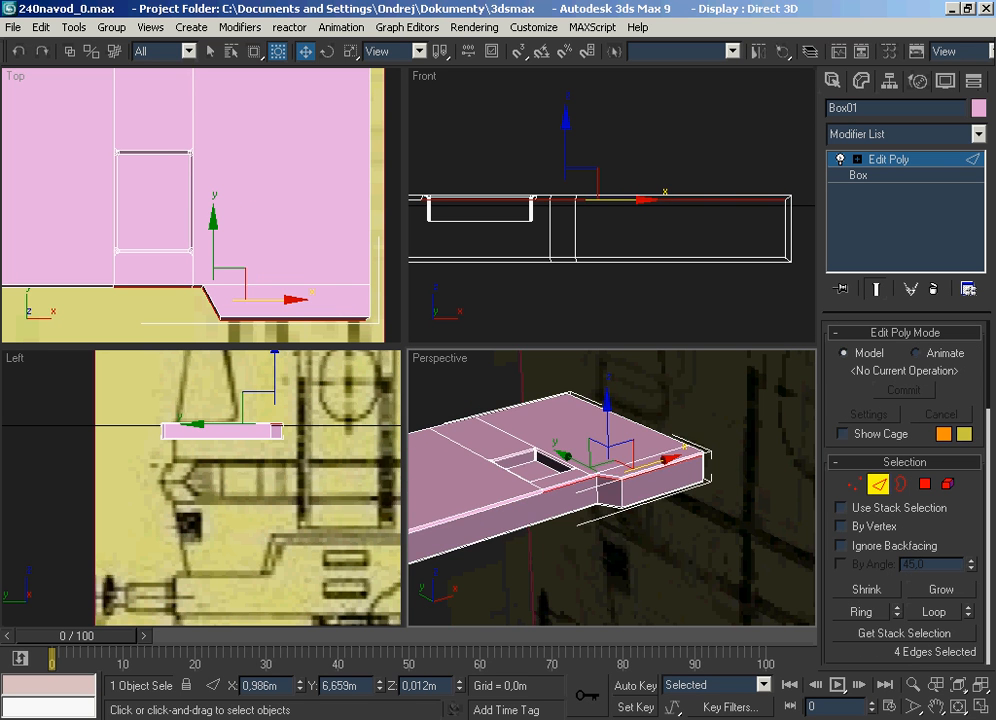
{"action": "middle_click_drag", "start_coordinate": [614, 571], "coordinate": [800, 457]}
{"action": "scroll", "coordinate": [800, 457], "scroll_direction": "up", "scroll_amount": 4}
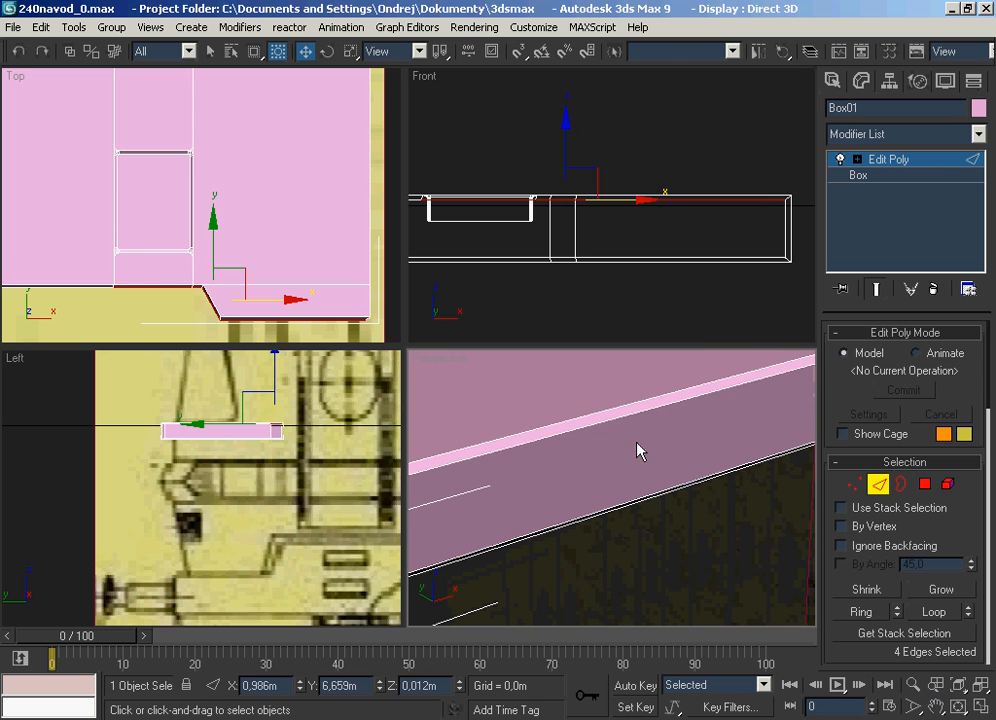
{"action": "left_click", "coordinate": [604, 427], "text": "ctrl"}
{"action": "middle_click_drag", "start_coordinate": [728, 550], "coordinate": [697, 495]}
{"action": "left_click", "coordinate": [656, 509], "text": "ctrl"}
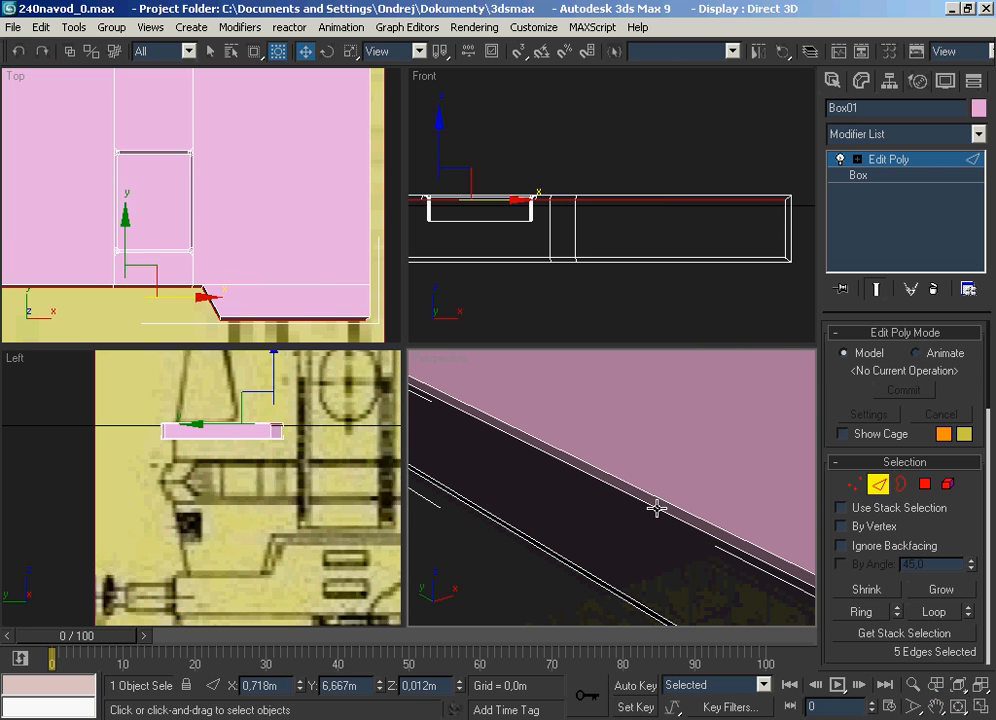
{"action": "left_click", "coordinate": [936, 707]}
{"action": "left_click_drag", "start_coordinate": [669, 516], "coordinate": [532, 514]}
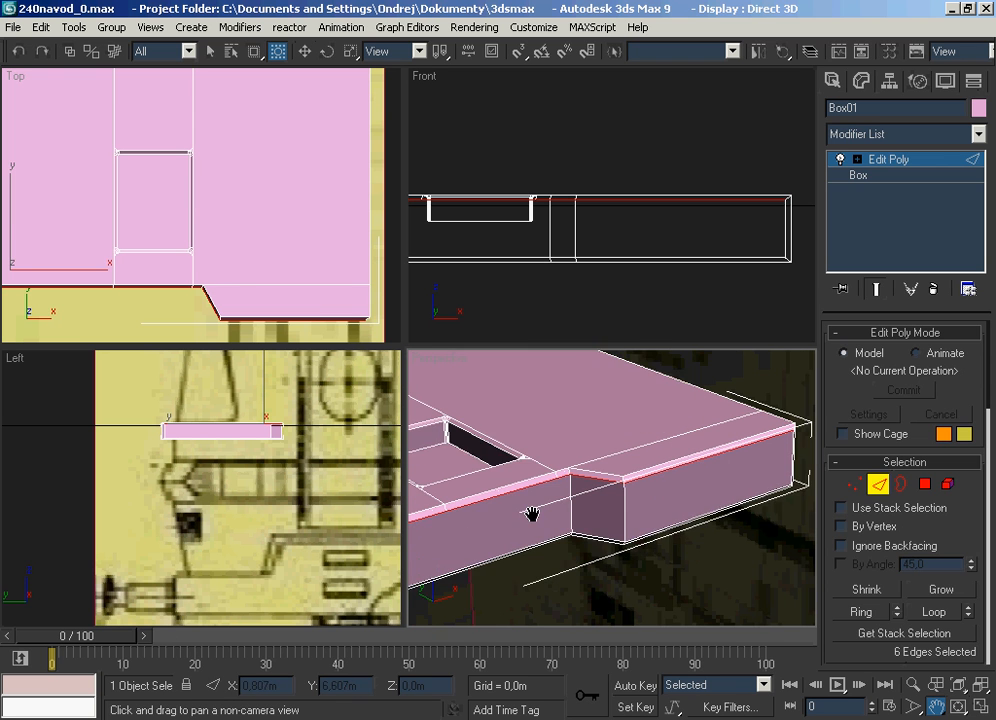
{"action": "scroll", "coordinate": [532, 514], "scroll_direction": "up", "scroll_amount": 2}
Start a Chamfer on the selected bevel edges with an amount of 0.004 m.
{"action": "left_click_drag", "start_coordinate": [945, 456], "coordinate": [906, 134]}
{"action": "left_click_drag", "start_coordinate": [841, 434], "coordinate": [850, 245]}
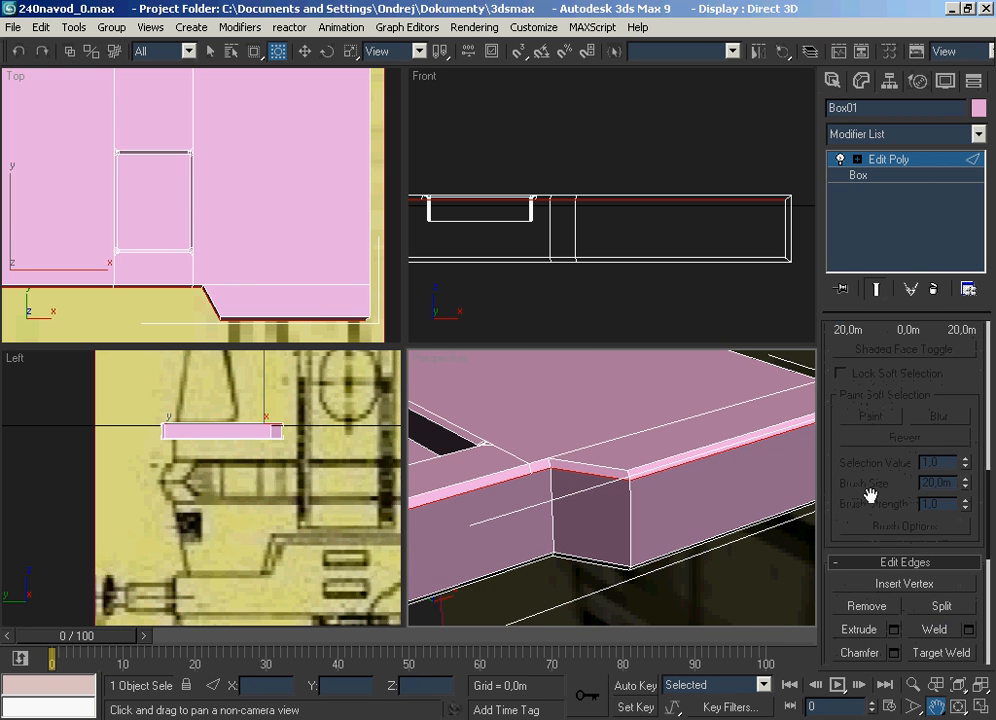
{"action": "left_click", "coordinate": [894, 652]}
{"action": "left_click", "coordinate": [484, 148]}
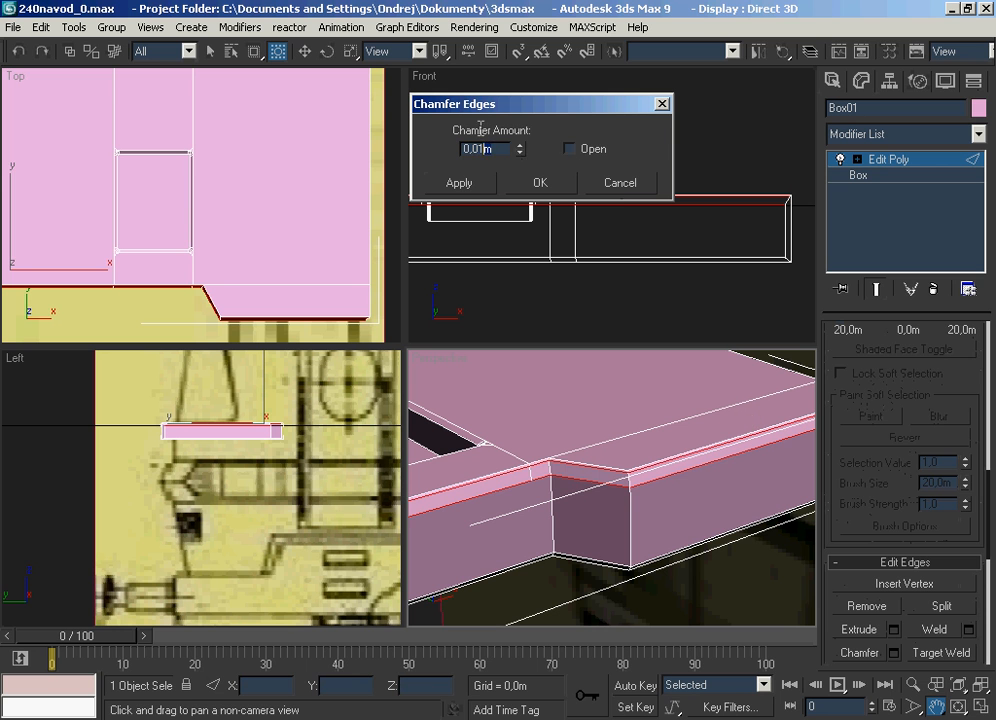
{"action": "type", "text": "0"}
{"action": "type", "text": "4"}
{"action": "key", "text": "Return"}
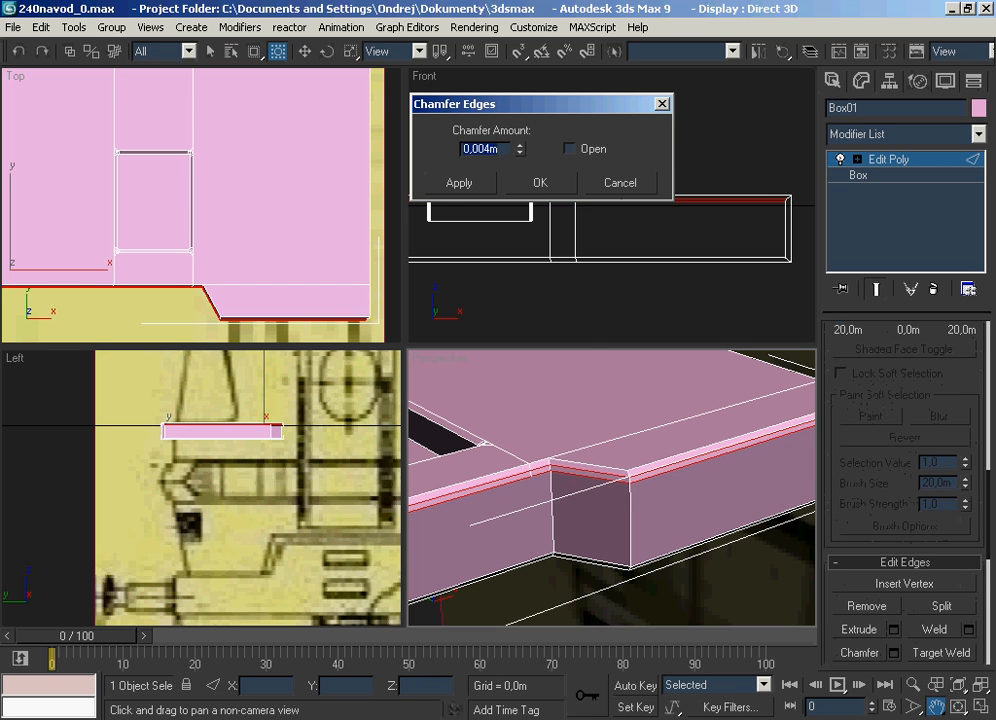
{"action": "right_click", "coordinate": [631, 470]}
{"action": "scroll", "coordinate": [631, 471], "scroll_direction": "up", "scroll_amount": 3}
{"action": "scroll", "coordinate": [631, 471], "scroll_direction": "down", "scroll_amount": 2}
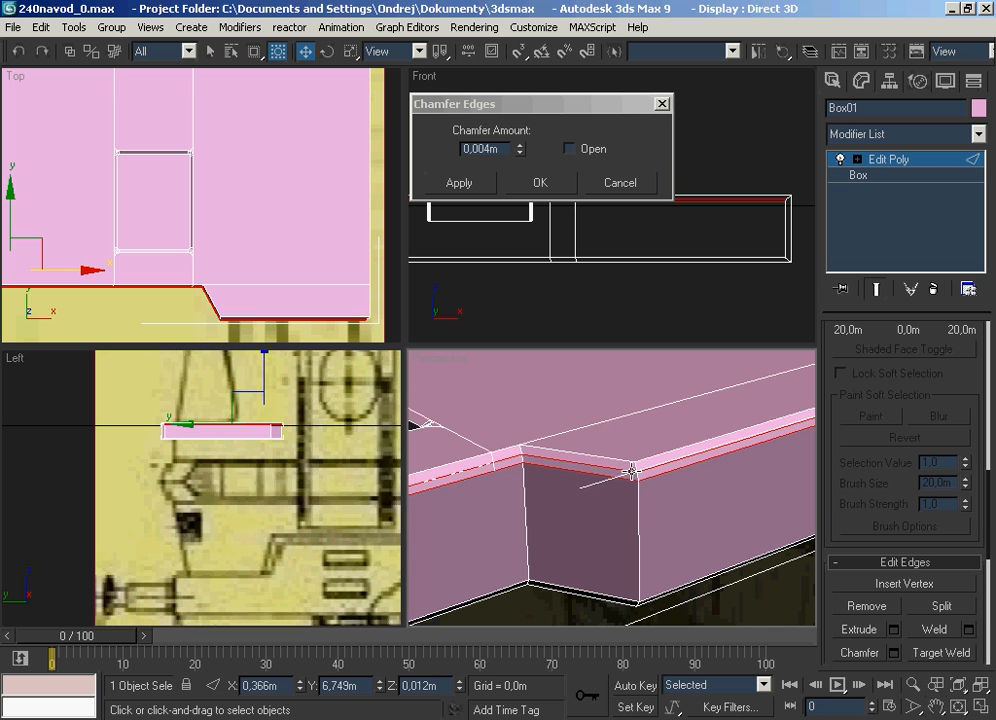
Try a chamfer amount of 0.003 m on the selected bevel edges.
{"action": "left_click", "coordinate": [490, 147]}
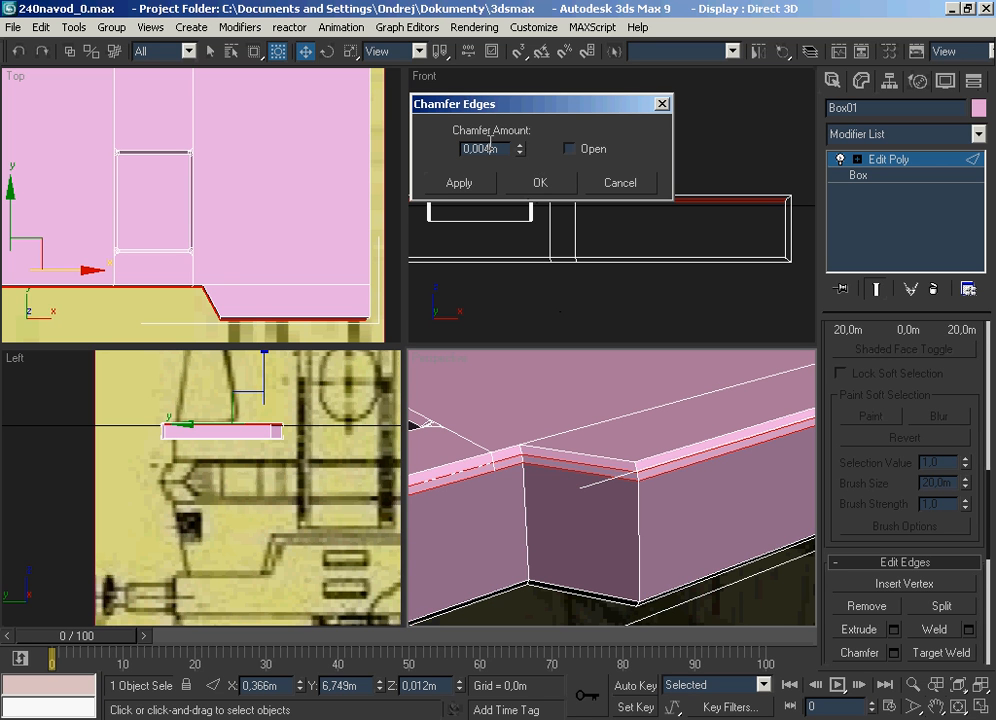
{"action": "key", "text": "BackSpace"}
{"action": "type", "text": "3"}
{"action": "key", "text": "Return"}
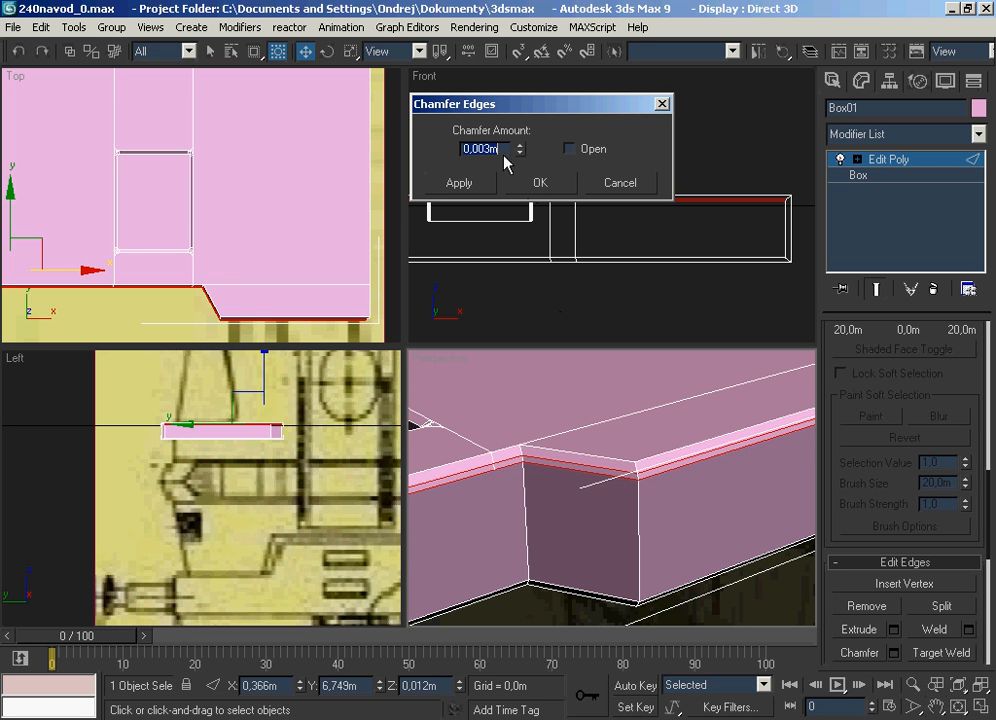
Set the chamfer amount to 0.004 m and apply the chamfer to the bevel edges.
{"action": "left_click_drag", "start_coordinate": [506, 150], "coordinate": [495, 135]}
{"action": "type", "text": "0,004"}
{"action": "key", "text": "Return"}
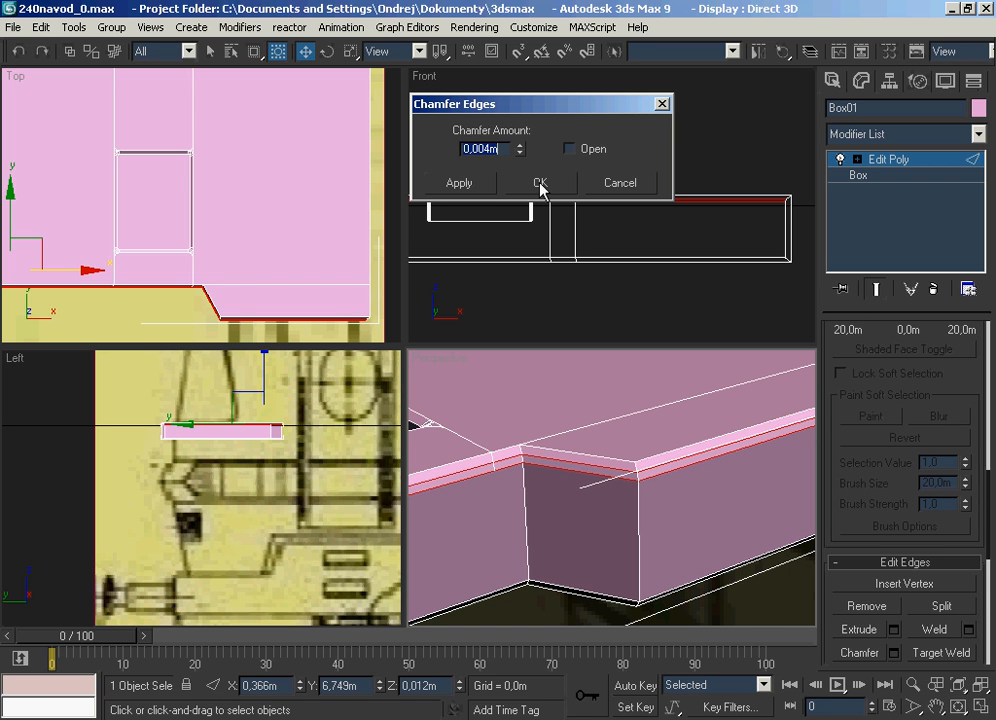
{"action": "left_click", "coordinate": [540, 187]}
{"action": "right_click", "coordinate": [716, 558]}
{"action": "scroll", "coordinate": [685, 530], "scroll_direction": "down", "scroll_amount": 5}
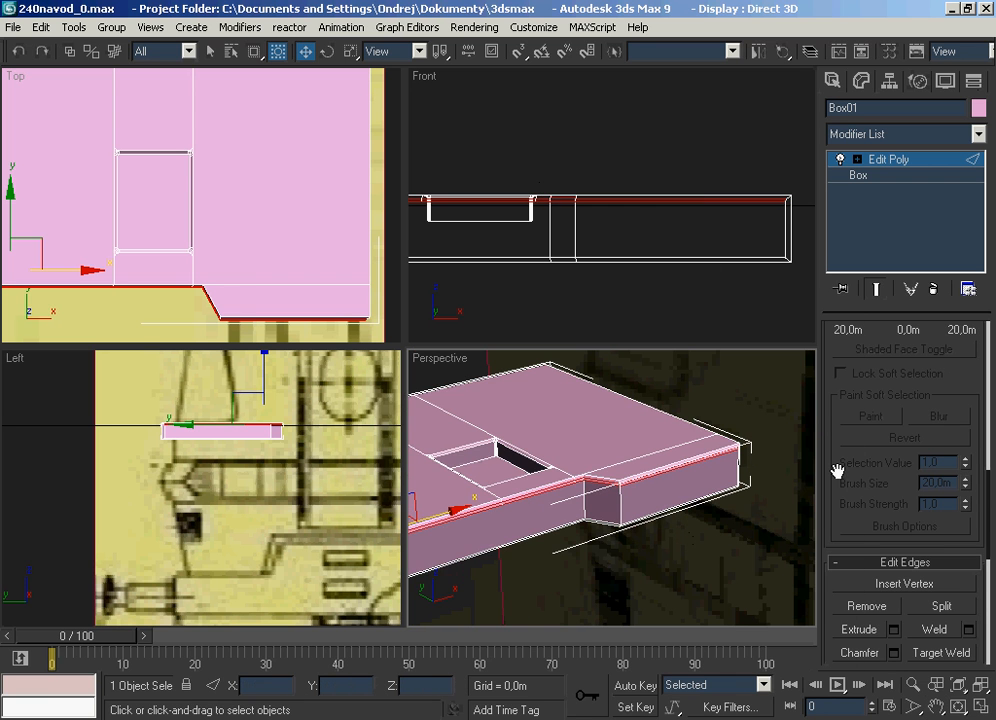
Select the vertical edge at the outer corner of the angled step on the long front side.
{"action": "scroll", "coordinate": [858, 636], "scroll_direction": "up", "scroll_amount": 10}
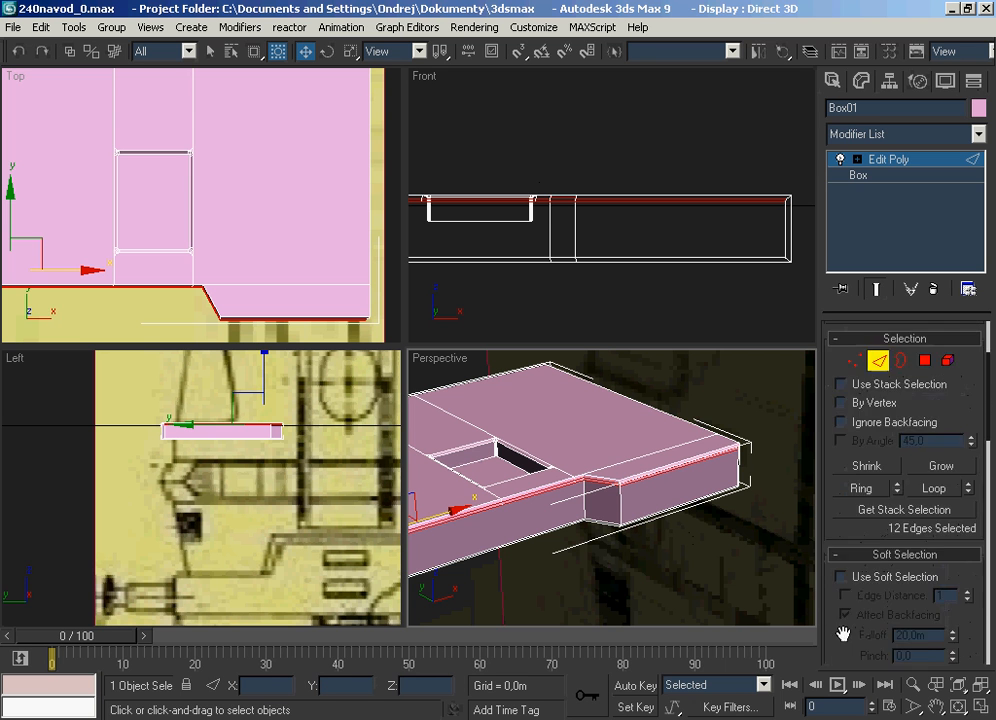
{"action": "scroll", "coordinate": [843, 633], "scroll_direction": "up", "scroll_amount": 2}
{"action": "scroll", "coordinate": [632, 538], "scroll_direction": "up", "scroll_amount": 5}
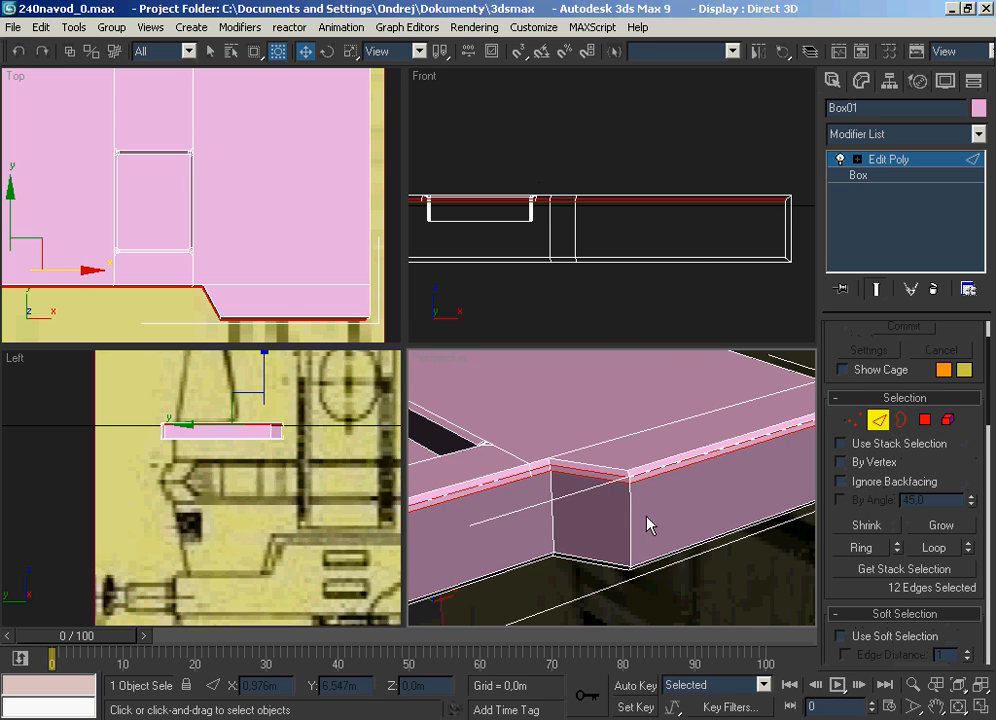
{"action": "left_click", "coordinate": [635, 535]}
{"action": "scroll", "coordinate": [649, 507], "scroll_direction": "up", "scroll_amount": 5}
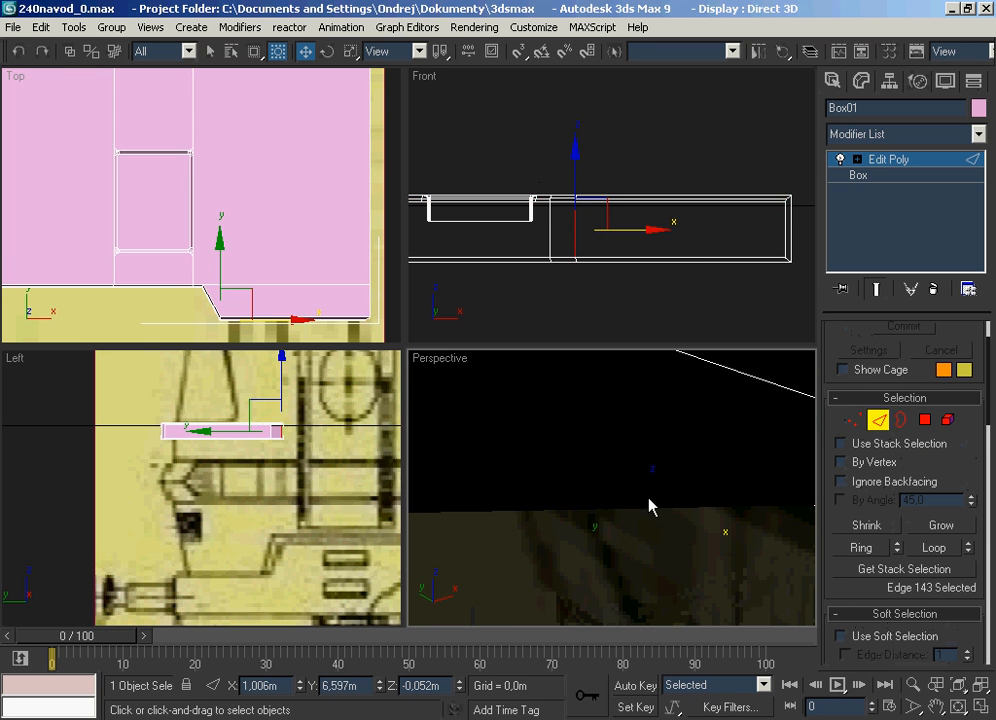
{"action": "scroll", "coordinate": [649, 507], "scroll_direction": "down", "scroll_amount": 5}
{"action": "left_click", "coordinate": [642, 462], "text": "ctrl"}
{"action": "left_click", "coordinate": [635, 467], "text": "ctrl"}
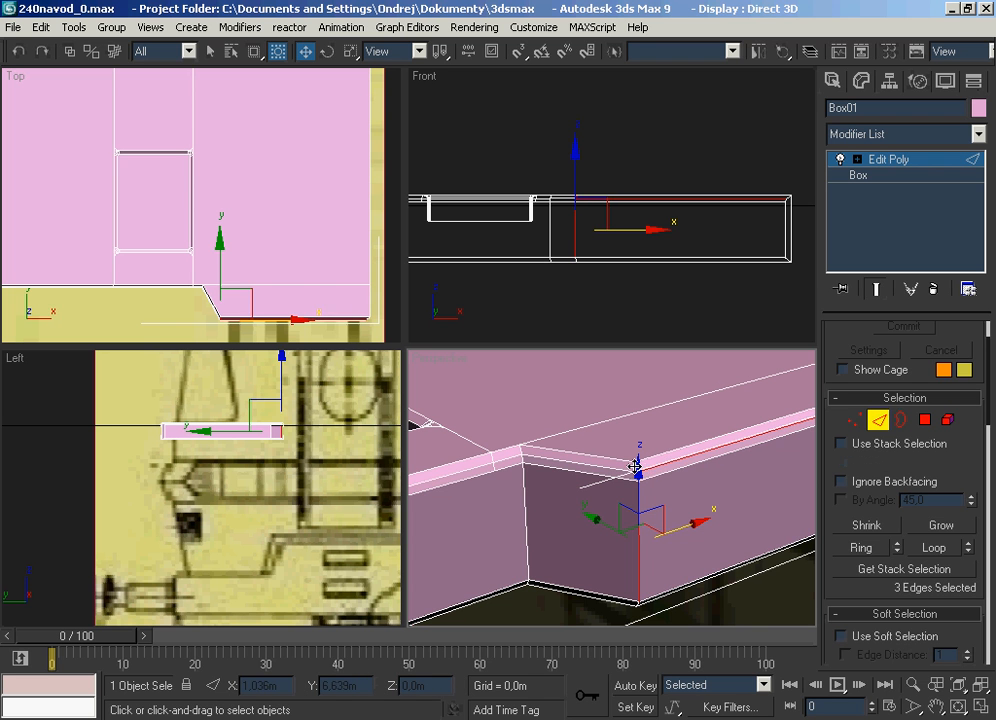
{"action": "left_click", "coordinate": [645, 471], "text": "ctrl"}
{"action": "left_click", "coordinate": [636, 474], "text": "ctrl"}
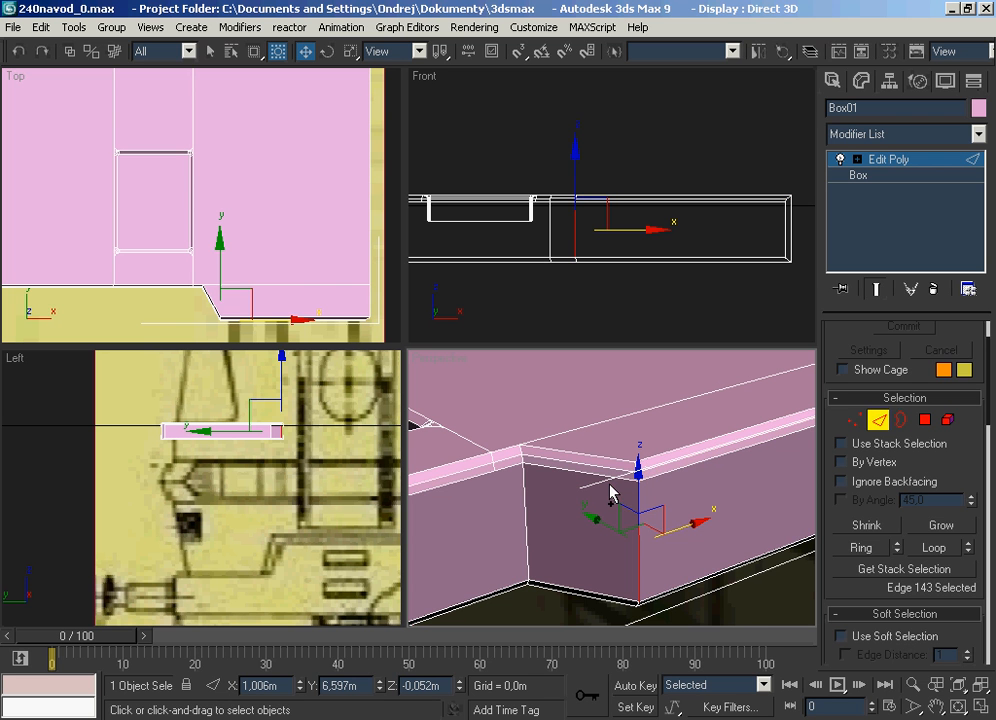
Add the vertical edge at the inner corner of the angled step to the edge selection.
{"action": "scroll", "coordinate": [612, 492], "scroll_direction": "down", "scroll_amount": 5}
{"action": "scroll", "coordinate": [556, 493], "scroll_direction": "up", "scroll_amount": 5}
{"action": "left_click", "coordinate": [525, 491], "text": "ctrl"}
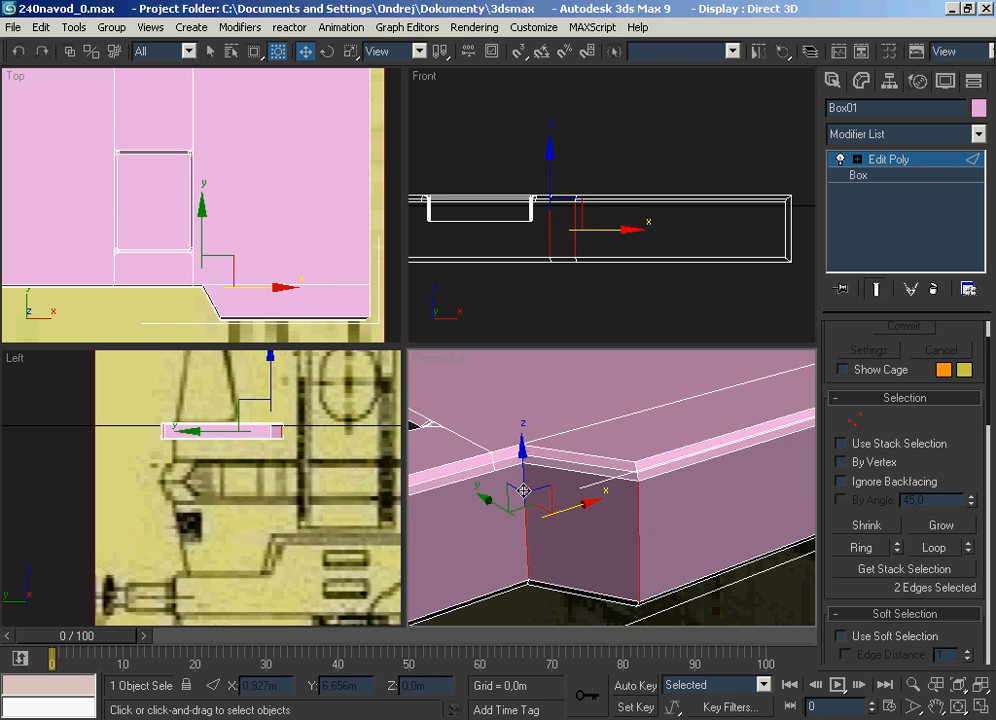
{"action": "key", "text": "ctrl+z"}
{"action": "key", "text": "ctrl+z"}
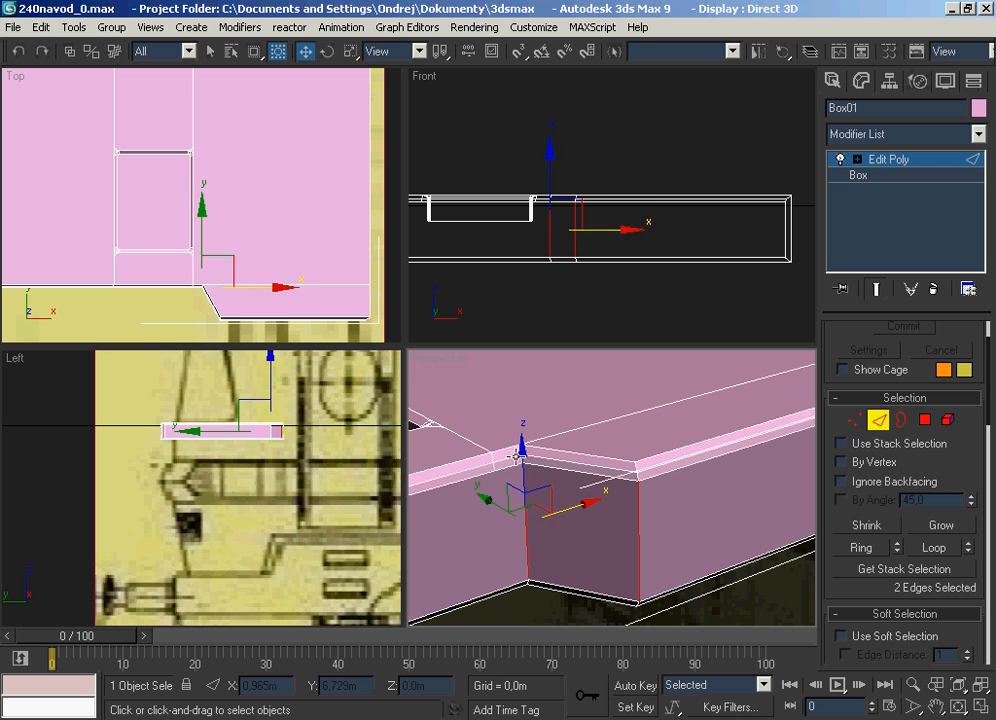
Add the two short bevel edges above the step's outer corner to the selection, leaving out the long rim edges.
{"action": "left_click", "coordinate": [530, 578], "text": "ctrl"}
{"action": "left_click", "coordinate": [638, 478], "text": "ctrl"}
{"action": "left_click", "coordinate": [633, 467], "text": "ctrl"}
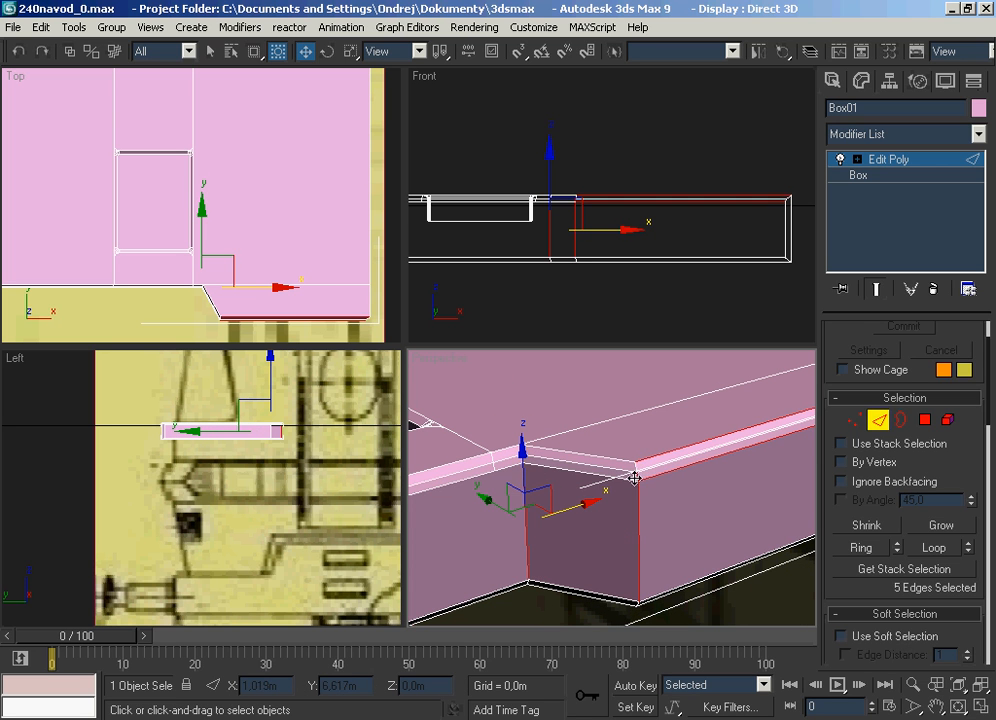
{"action": "left_click", "coordinate": [652, 476], "text": "ctrl"}
{"action": "left_click", "coordinate": [645, 467], "text": "ctrl"}
{"action": "left_click", "coordinate": [642, 460], "text": "ctrl"}
{"action": "left_click", "coordinate": [643, 467], "text": "ctrl"}
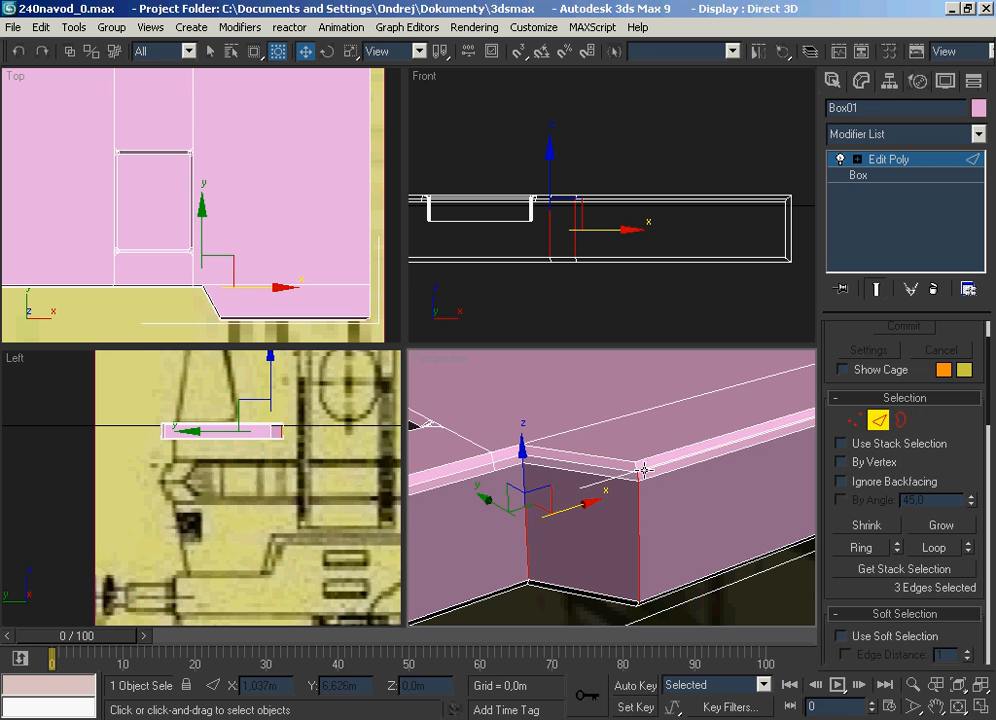
{"action": "left_click", "coordinate": [633, 468], "text": "ctrl"}
{"action": "left_click", "coordinate": [640, 470], "text": "ctrl"}
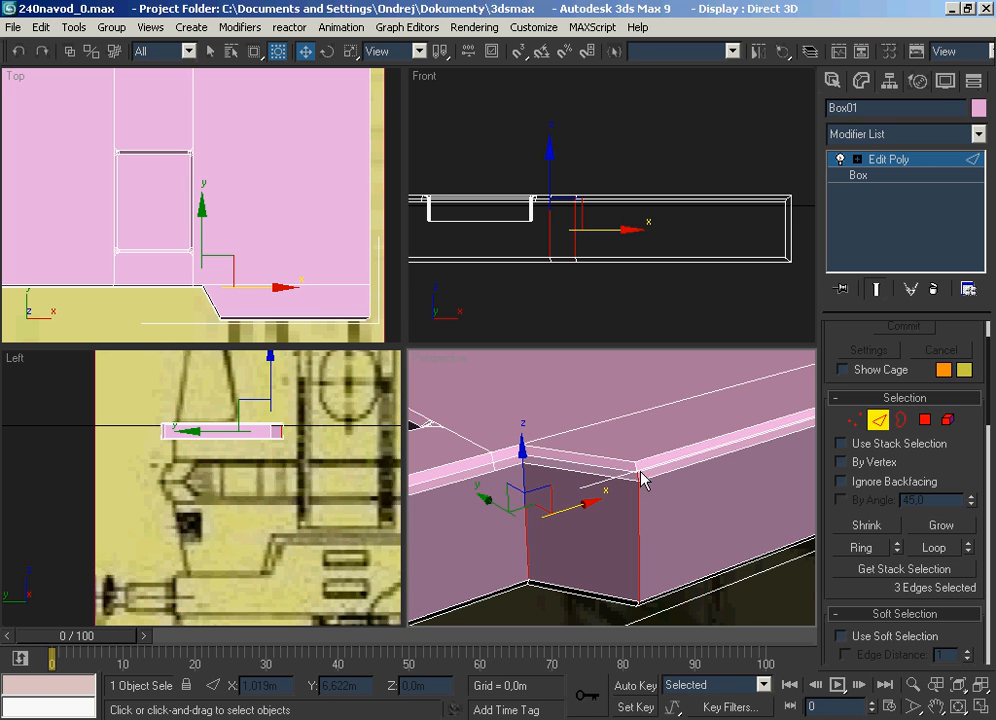
{"action": "left_click", "coordinate": [637, 466], "text": "ctrl"}
Add the two short bevel edges above the step's inner corner to the edge selection.
{"action": "left_click", "coordinate": [913, 706]}
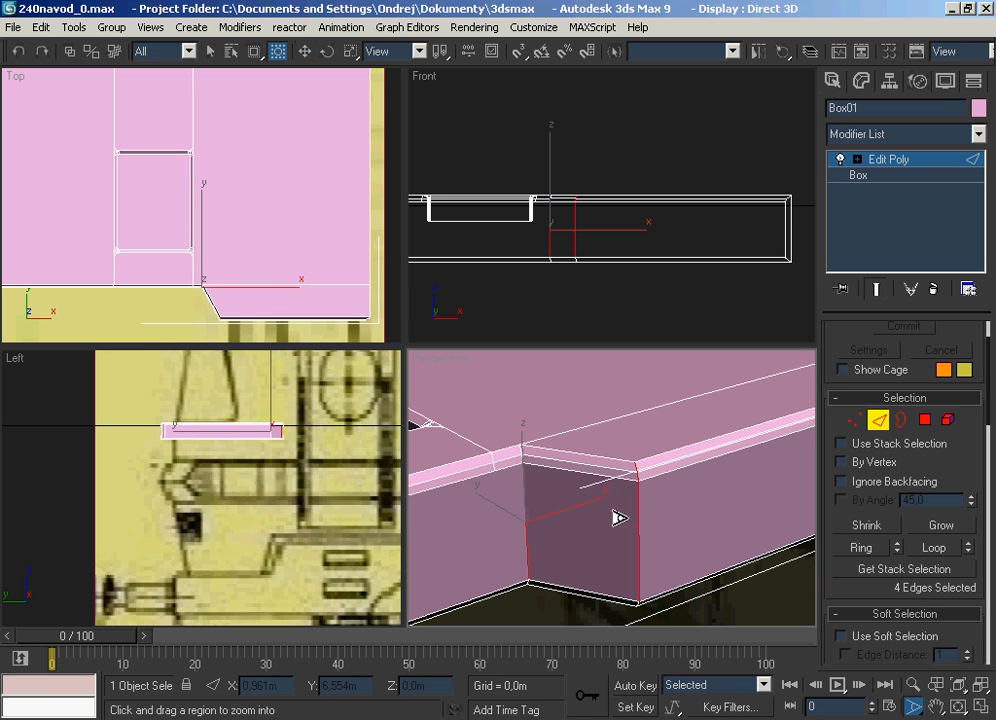
{"action": "left_click_drag", "start_coordinate": [618, 518], "coordinate": [611, 462]}
{"action": "right_click", "coordinate": [609, 461]}
{"action": "left_click", "coordinate": [458, 437], "text": "ctrl"}
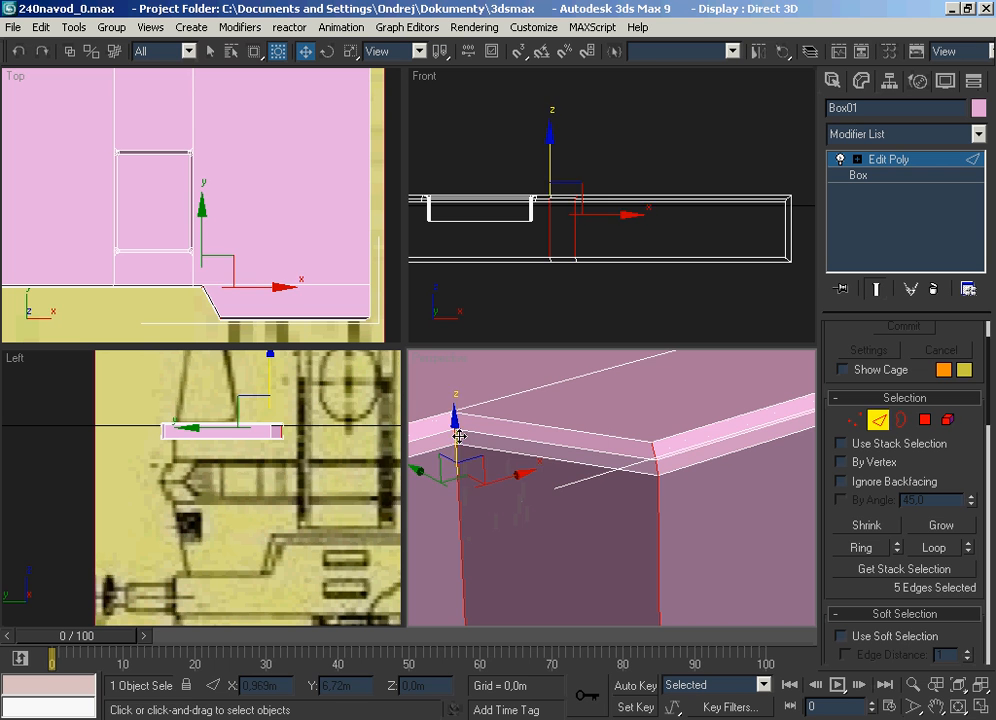
{"action": "left_click", "coordinate": [453, 417], "text": "ctrl"}
Add the short bevel edges beneath both corners of the angled step to the edge selection.
{"action": "left_click", "coordinate": [937, 707]}
{"action": "left_click_drag", "start_coordinate": [748, 603], "coordinate": [723, 522]}
{"action": "right_click", "coordinate": [718, 517]}
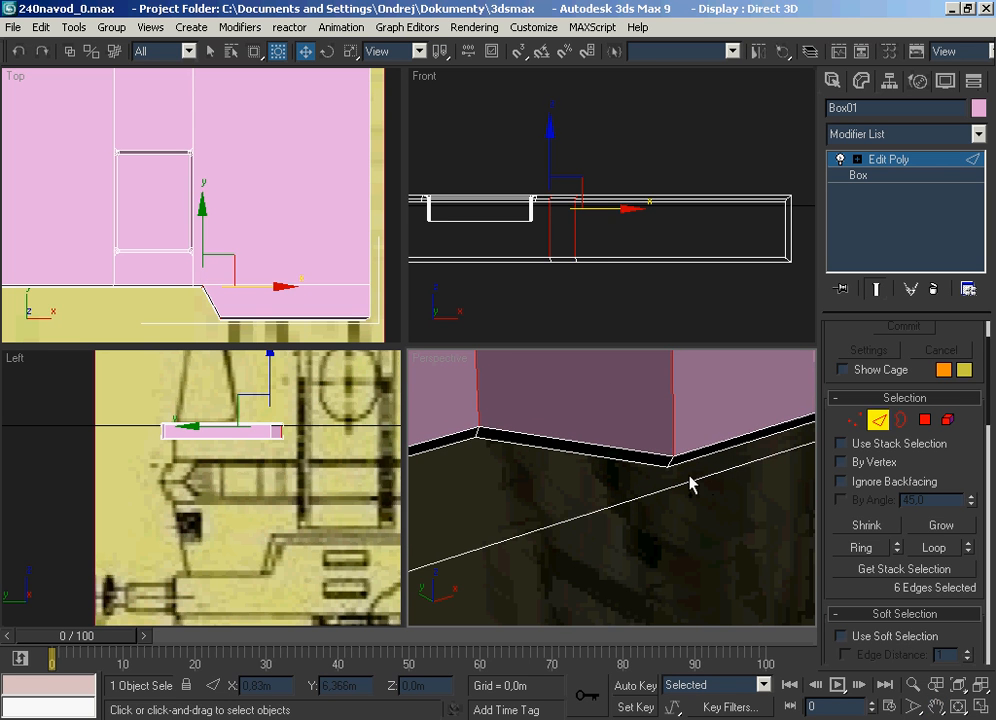
{"action": "left_click", "coordinate": [477, 432], "text": "ctrl"}
{"action": "left_click", "coordinate": [478, 432], "text": "ctrl"}
{"action": "left_click", "coordinate": [480, 434], "text": "ctrl"}
Chamfer the selected corner edges of the angled step with an amount of 0.01 m.
{"action": "scroll", "coordinate": [647, 527], "scroll_direction": "down", "scroll_amount": 2}
{"action": "left_click", "coordinate": [936, 707]}
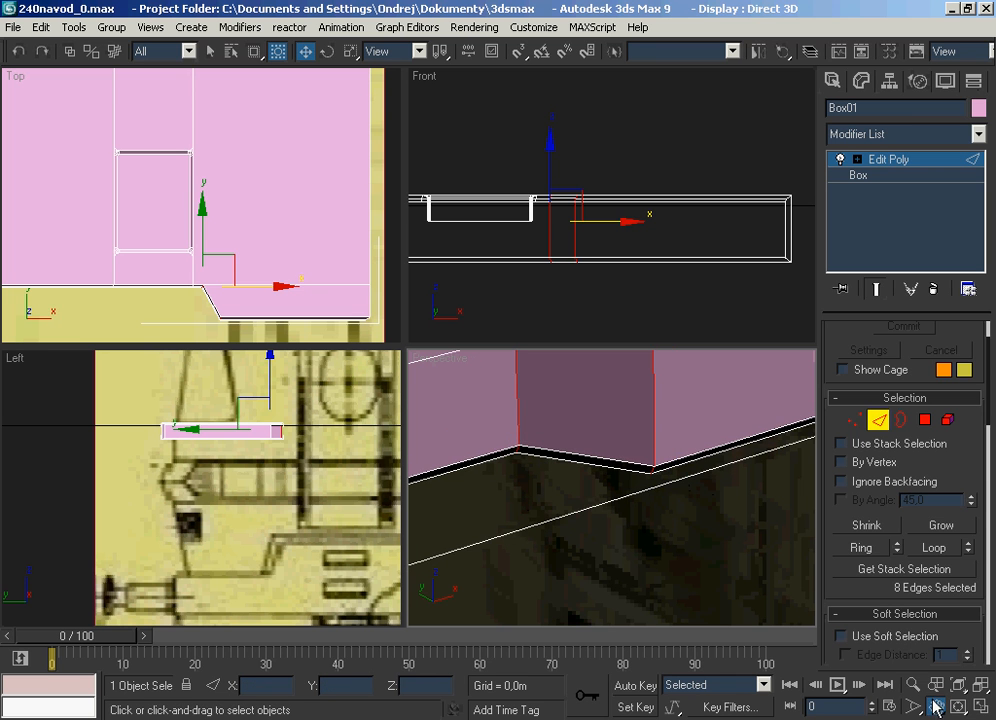
{"action": "left_click_drag", "start_coordinate": [757, 410], "coordinate": [740, 540]}
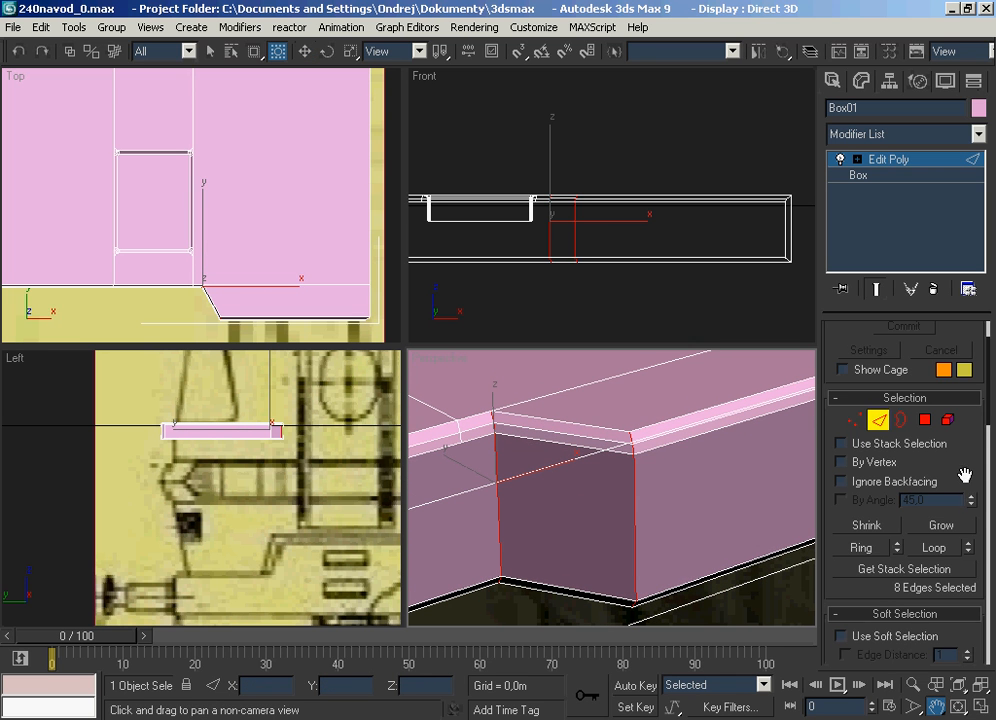
{"action": "left_click_drag", "start_coordinate": [964, 474], "coordinate": [912, 218]}
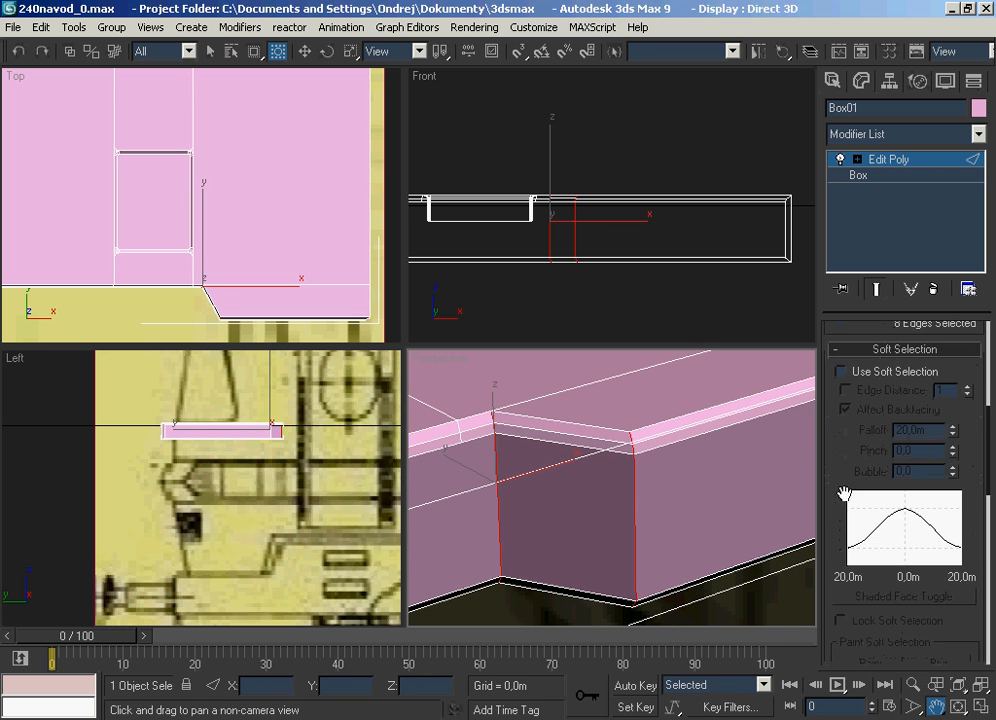
{"action": "left_click_drag", "start_coordinate": [845, 494], "coordinate": [868, 135]}
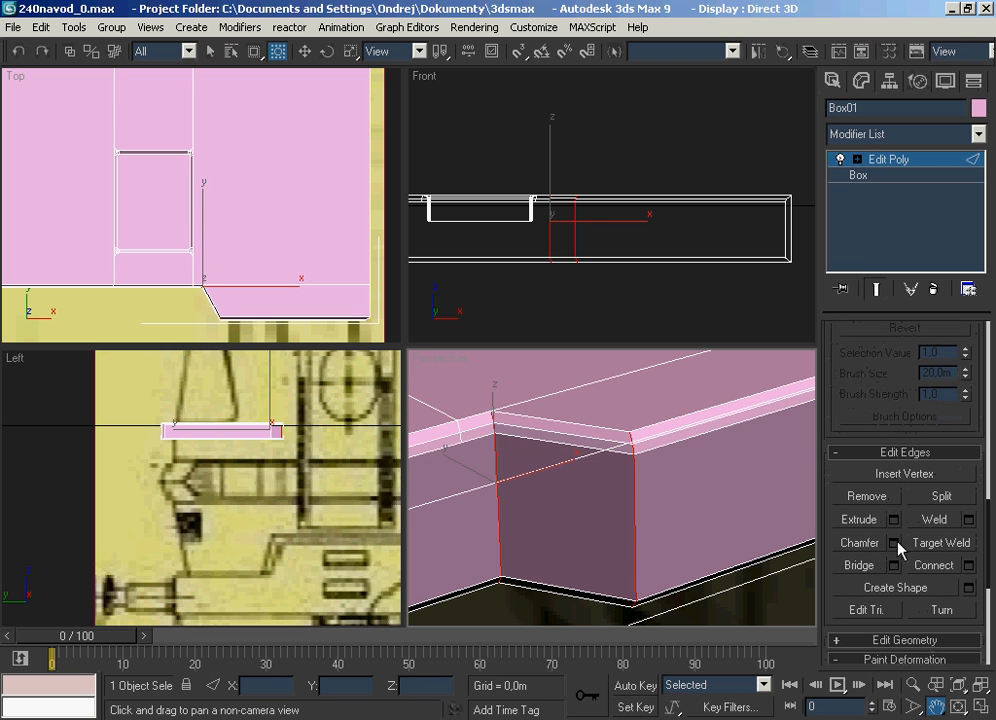
{"action": "left_click", "coordinate": [895, 542]}
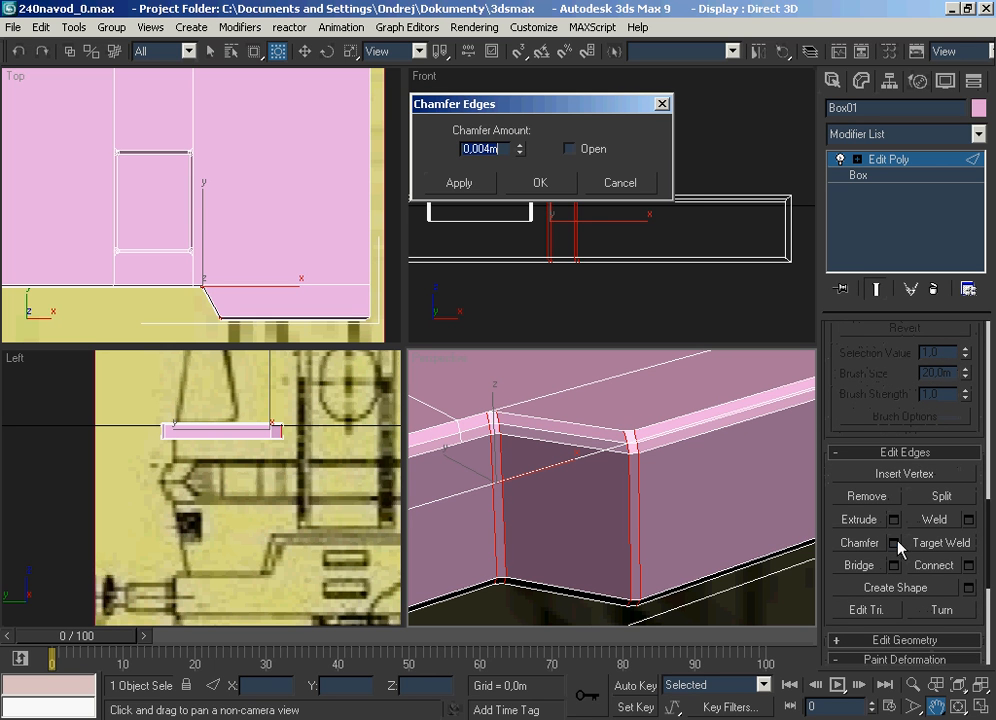
{"action": "left_click", "coordinate": [491, 148]}
{"action": "type", "text": "1"}
{"action": "key", "text": "Return"}
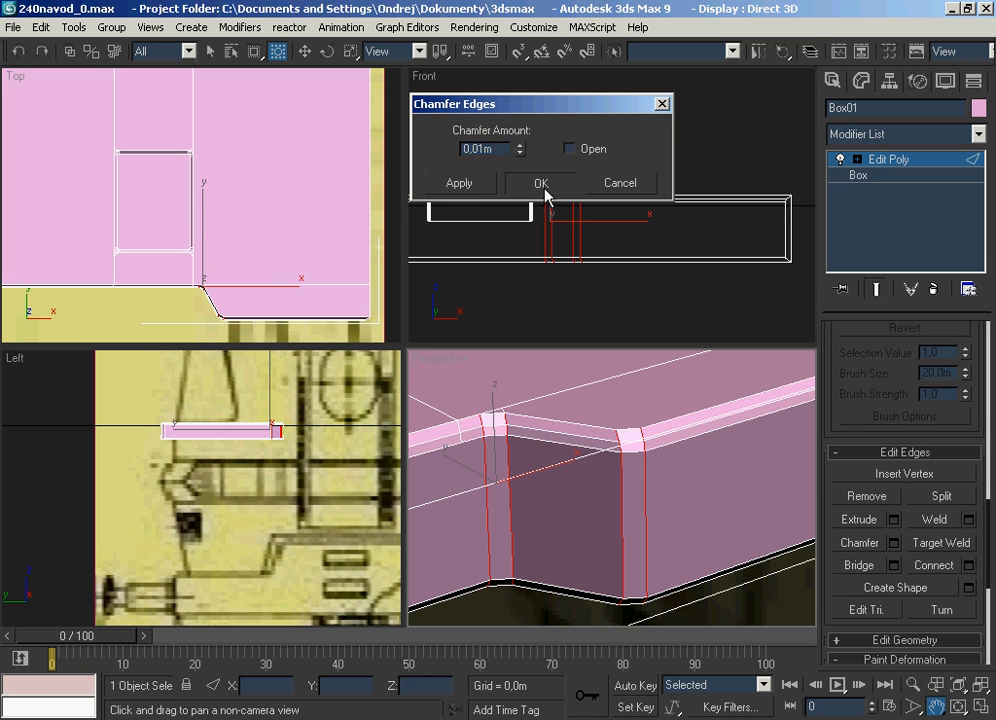
{"action": "left_click", "coordinate": [541, 186]}
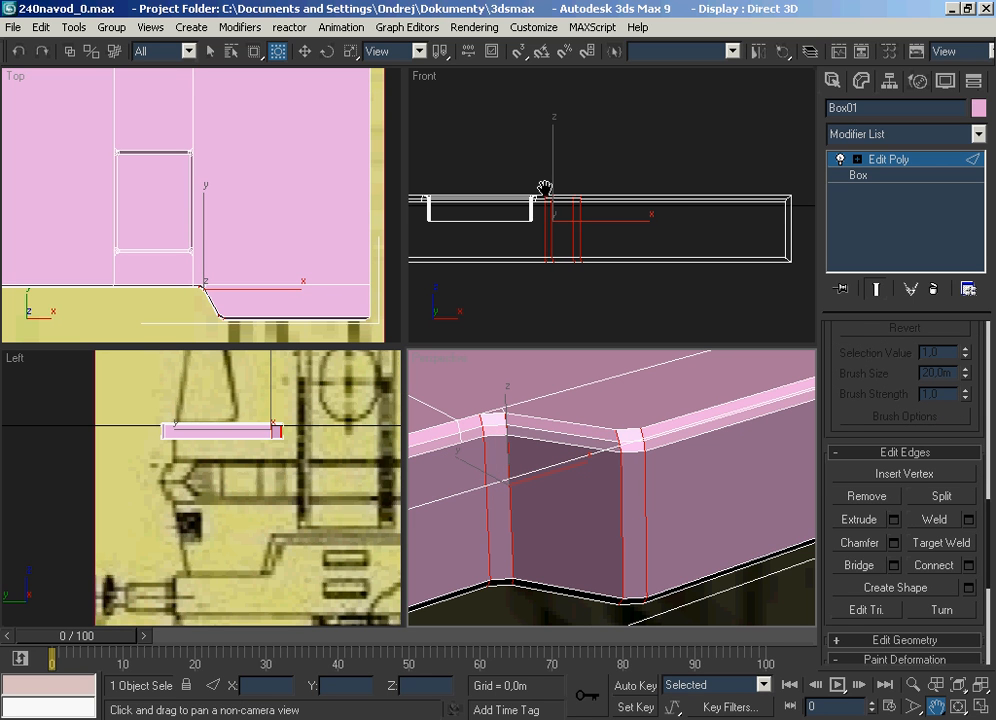
Chamfer the resulting corner edges a second time with an amount of 0.004 m.
{"action": "left_click", "coordinate": [894, 545]}
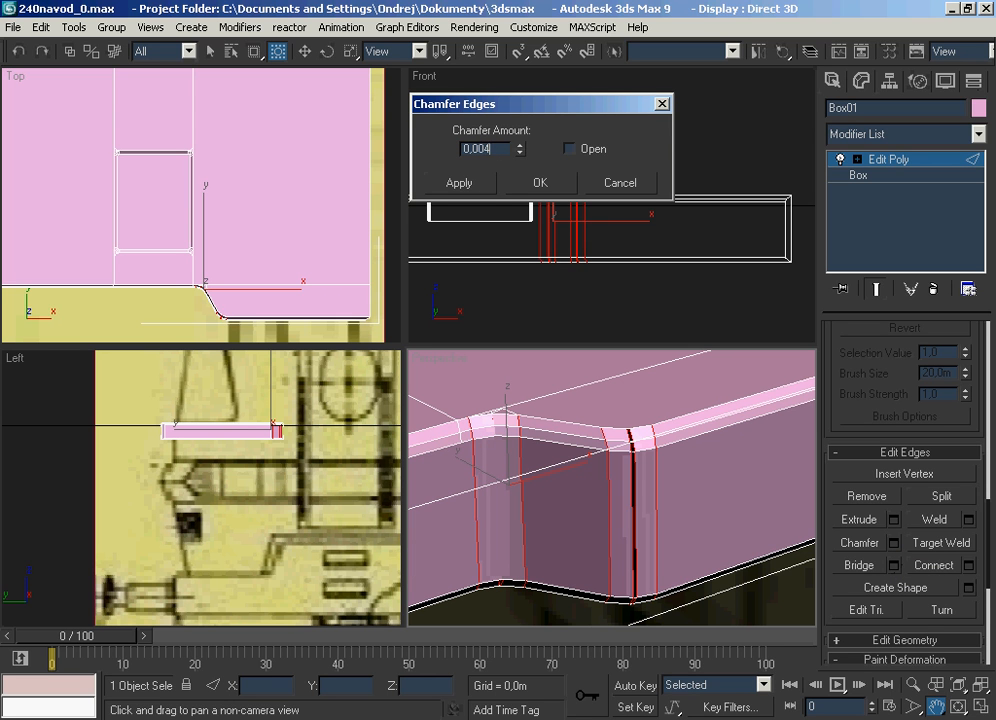
{"action": "type", "text": "0,004"}
{"action": "key", "text": "Return"}
{"action": "left_click", "coordinate": [539, 183]}
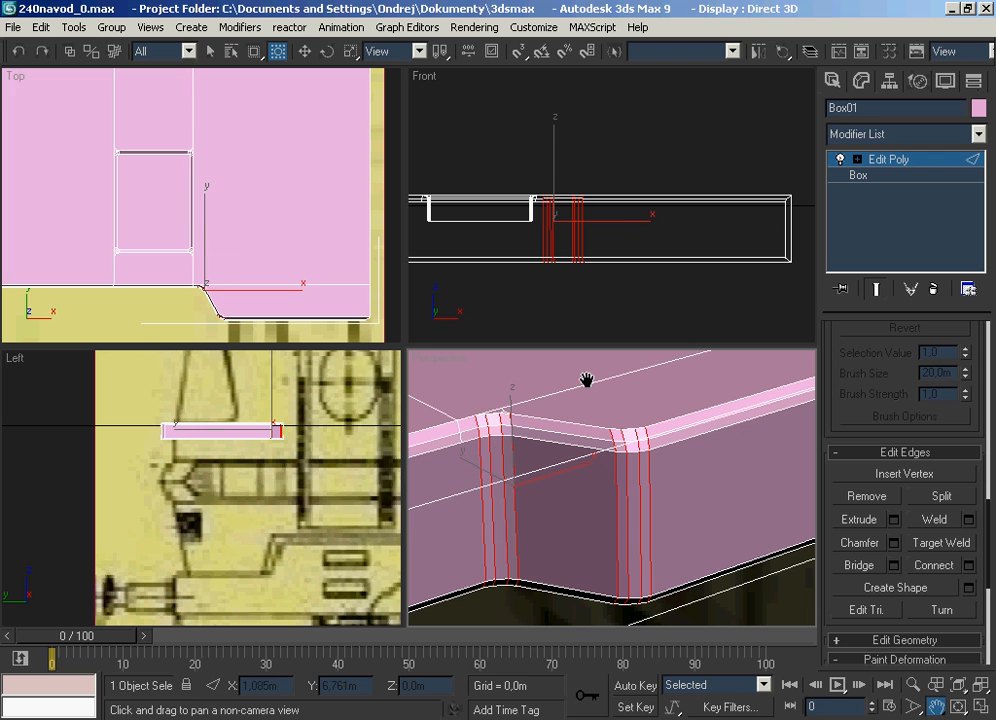
{"action": "key", "text": "w"}
Reselect the box and re-enter Edge level for work on the short end opposite the recess.
{"action": "scroll", "coordinate": [634, 453], "scroll_direction": "down", "scroll_amount": 6}
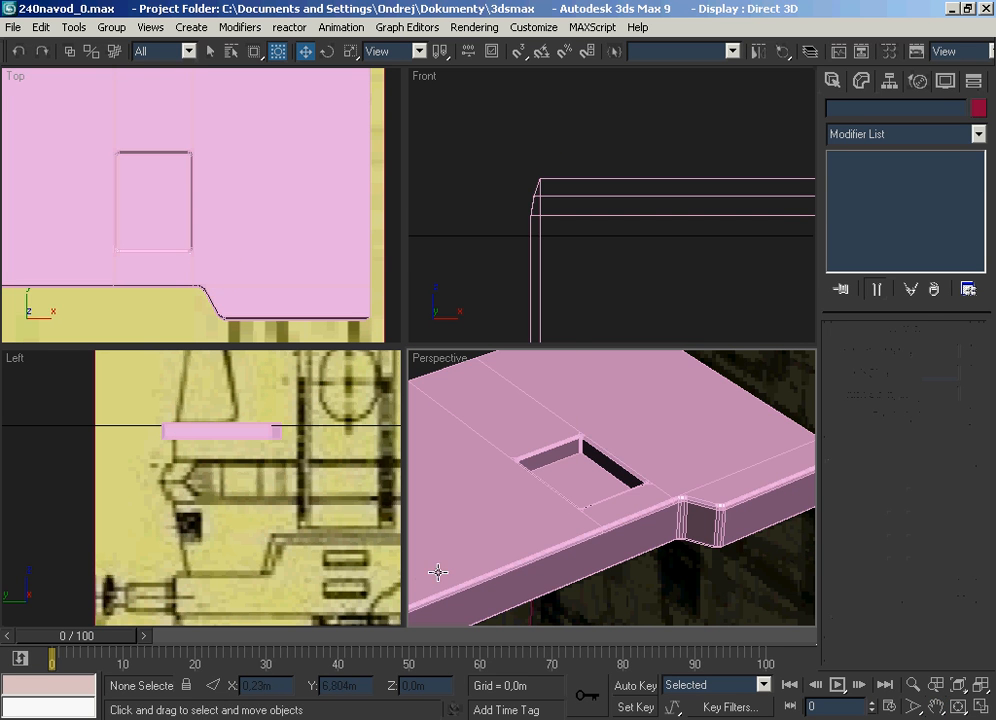
{"action": "scroll", "coordinate": [456, 400], "scroll_direction": "down", "scroll_amount": 3}
{"action": "left_click", "coordinate": [534, 460]}
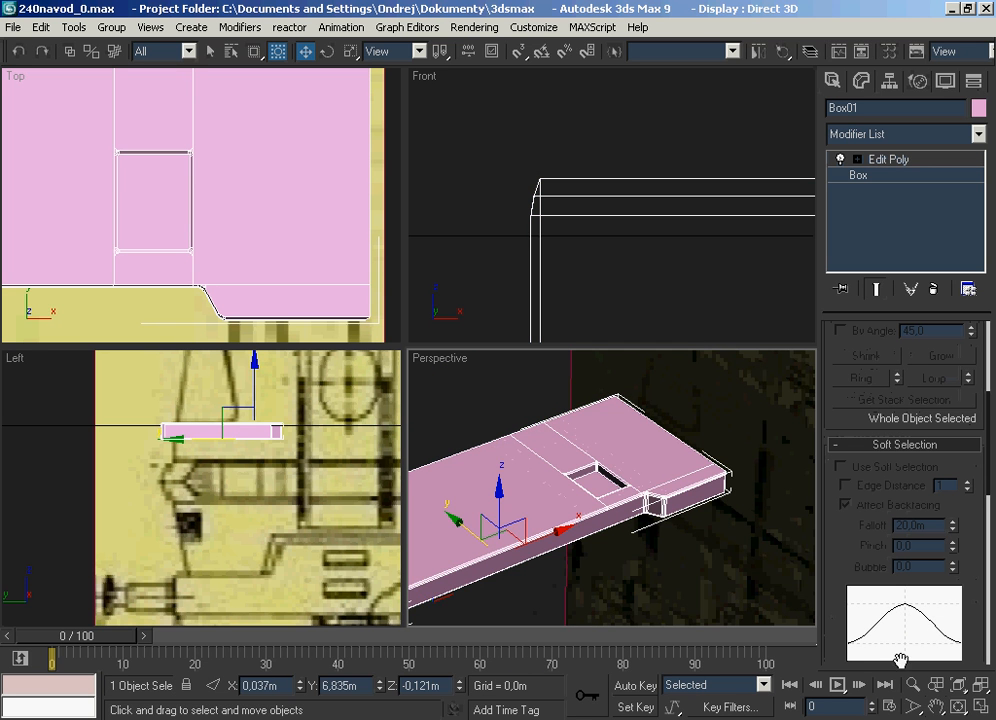
{"action": "left_click", "coordinate": [935, 706]}
{"action": "left_click_drag", "start_coordinate": [534, 500], "coordinate": [775, 388]}
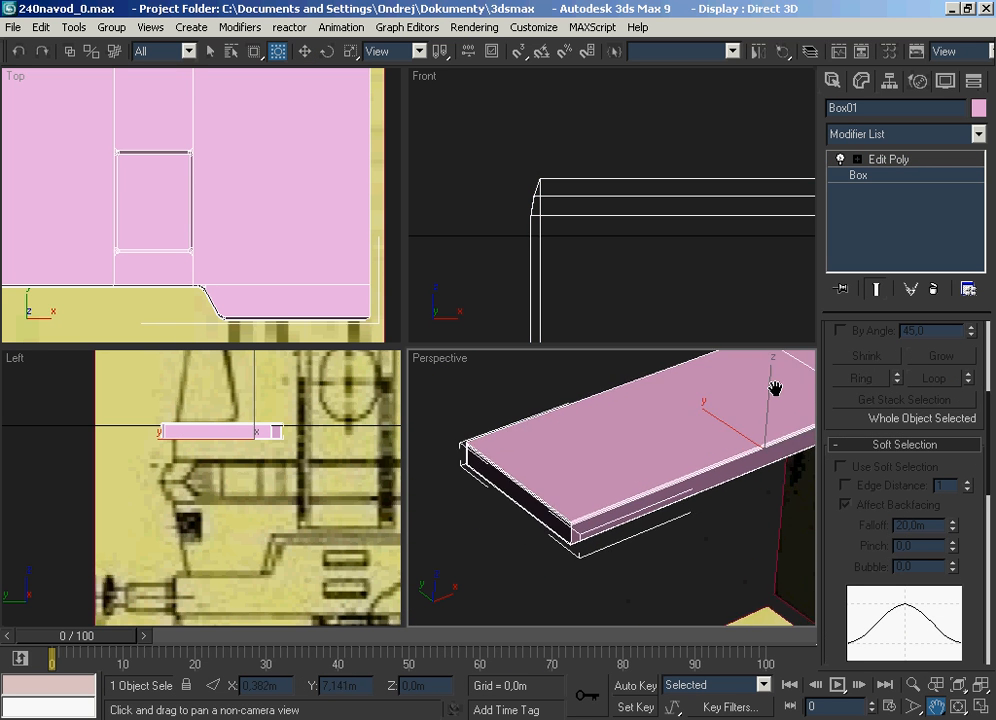
{"action": "left_click_drag", "start_coordinate": [625, 447], "coordinate": [629, 489]}
{"action": "left_click_drag", "start_coordinate": [843, 416], "coordinate": [860, 640]}
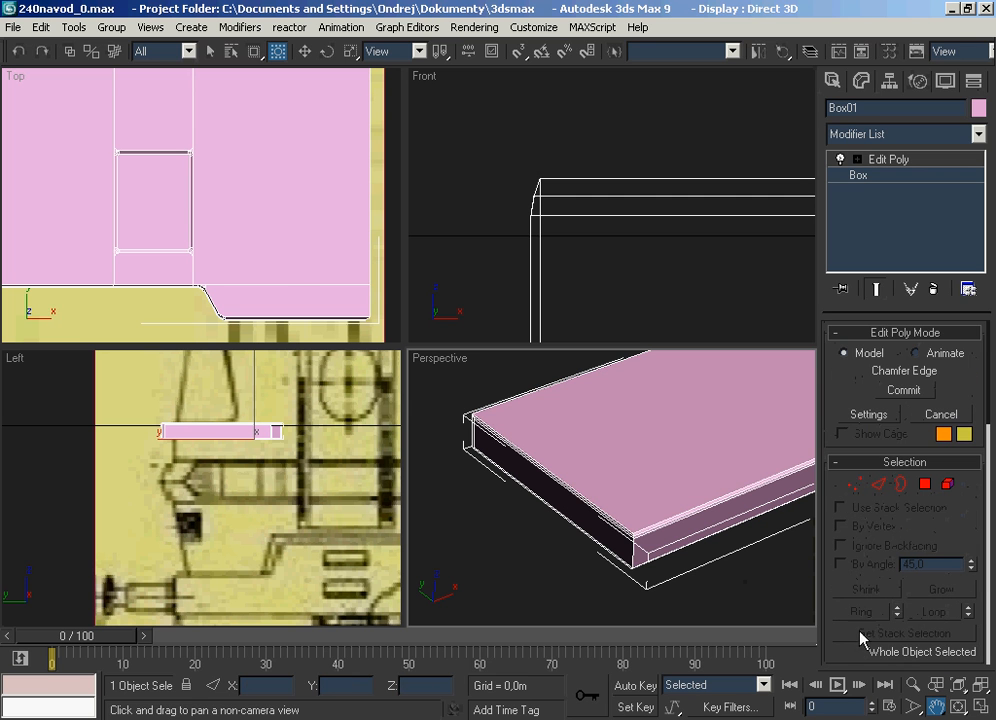
{"action": "left_click", "coordinate": [880, 485]}
{"action": "key", "text": "w"}
{"action": "scroll", "coordinate": [567, 493], "scroll_direction": "up", "scroll_amount": 8}
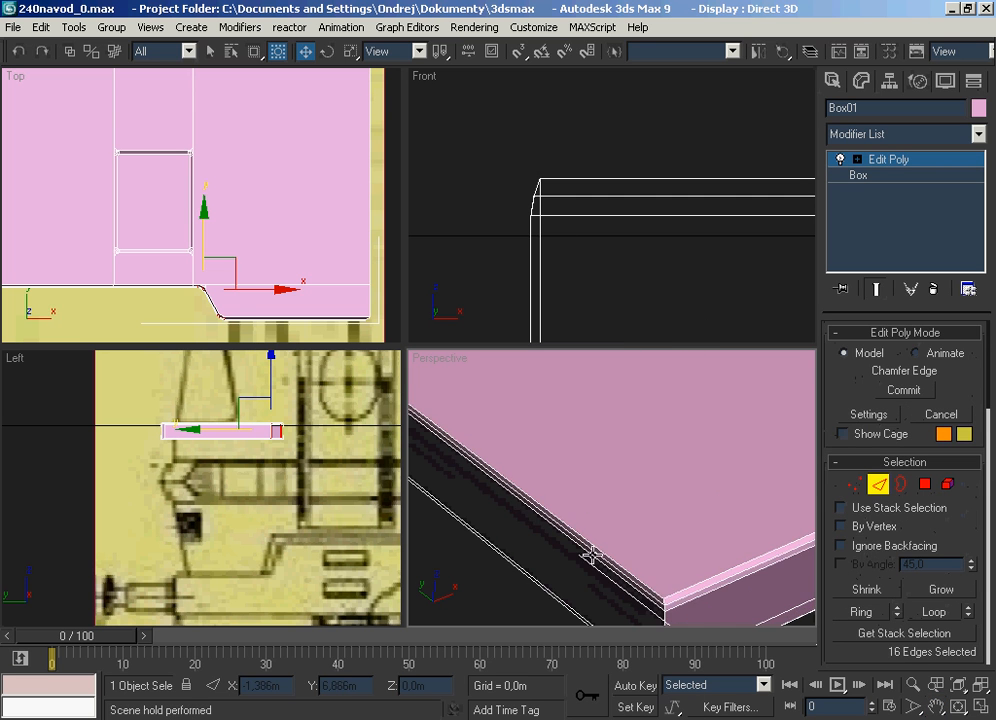
Add the parallel upper bevel edges along the box's short end to the edge selection.
{"action": "left_click", "coordinate": [936, 707]}
{"action": "left_click_drag", "start_coordinate": [560, 560], "coordinate": [589, 451]}
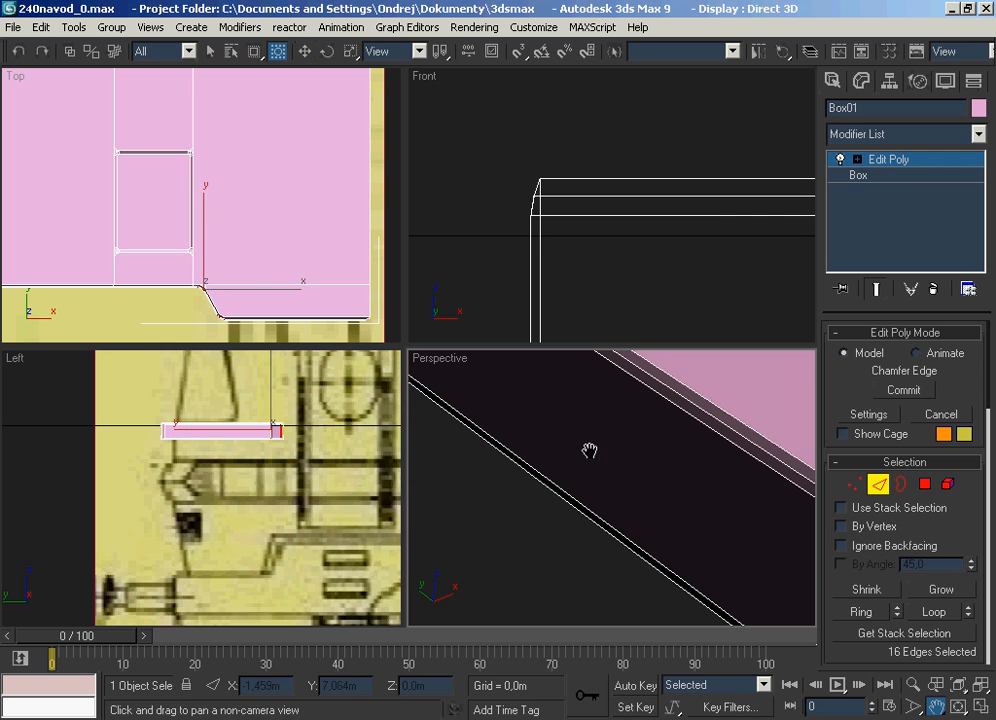
{"action": "right_click", "coordinate": [592, 450]}
{"action": "left_click", "coordinate": [689, 394], "text": "ctrl"}
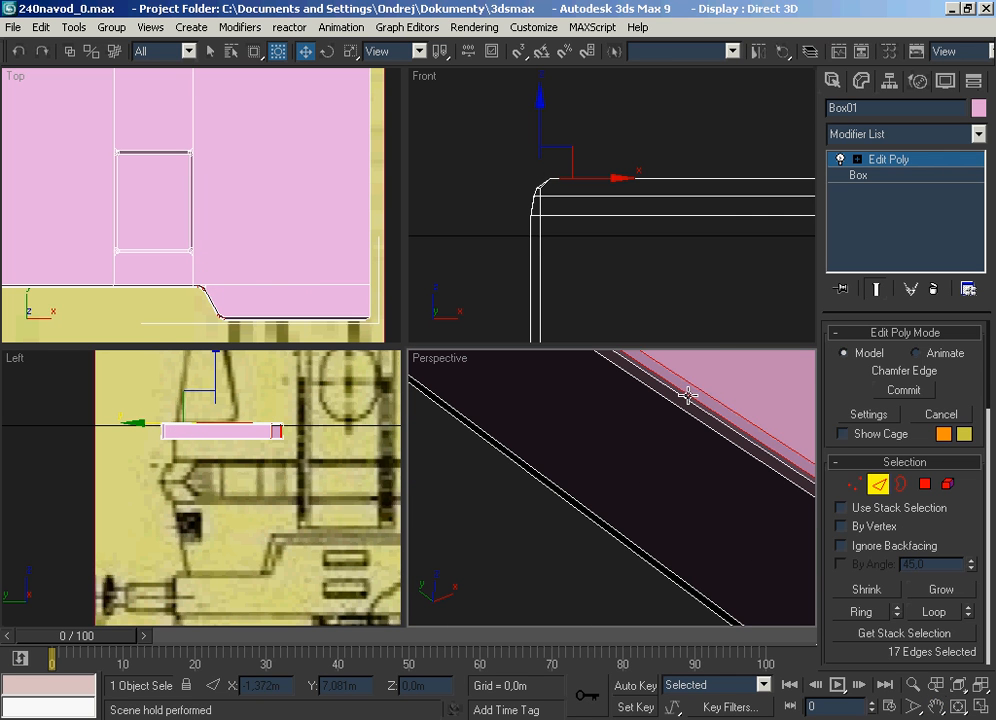
{"action": "left_click", "coordinate": [688, 395], "text": "ctrl"}
{"action": "left_click", "coordinate": [689, 391], "text": "ctrl"}
{"action": "left_click", "coordinate": [689, 390], "text": "ctrl"}
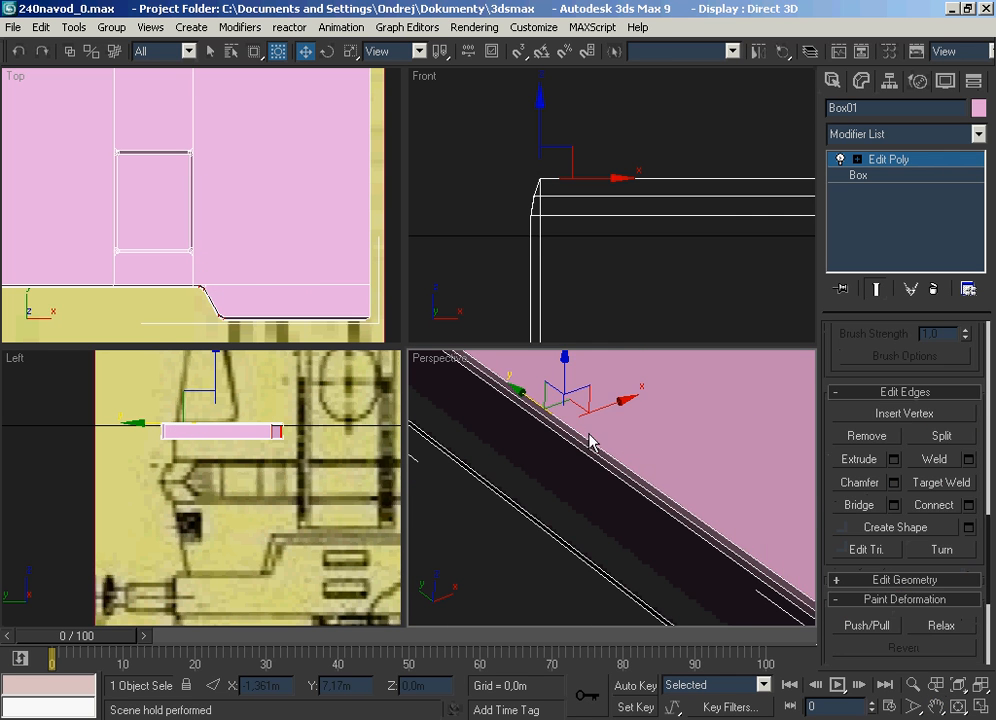
{"action": "left_click", "coordinate": [581, 435], "text": "ctrl"}
{"action": "left_click", "coordinate": [580, 437], "text": "ctrl"}
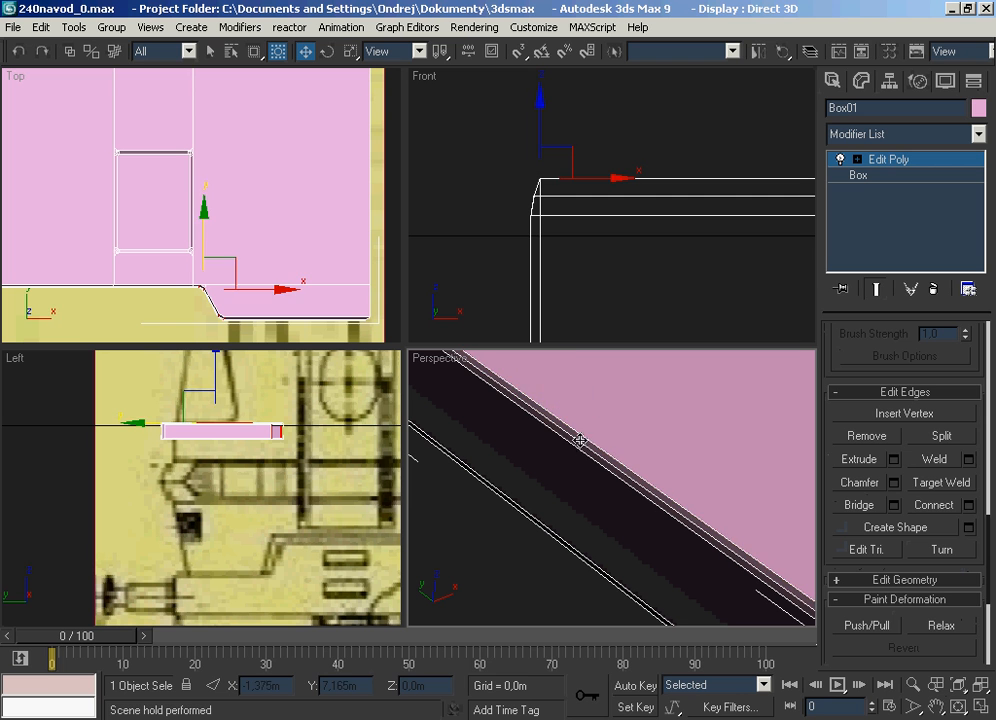
{"action": "left_click", "coordinate": [576, 441], "text": "ctrl"}
{"action": "left_click", "coordinate": [585, 439], "text": "ctrl"}
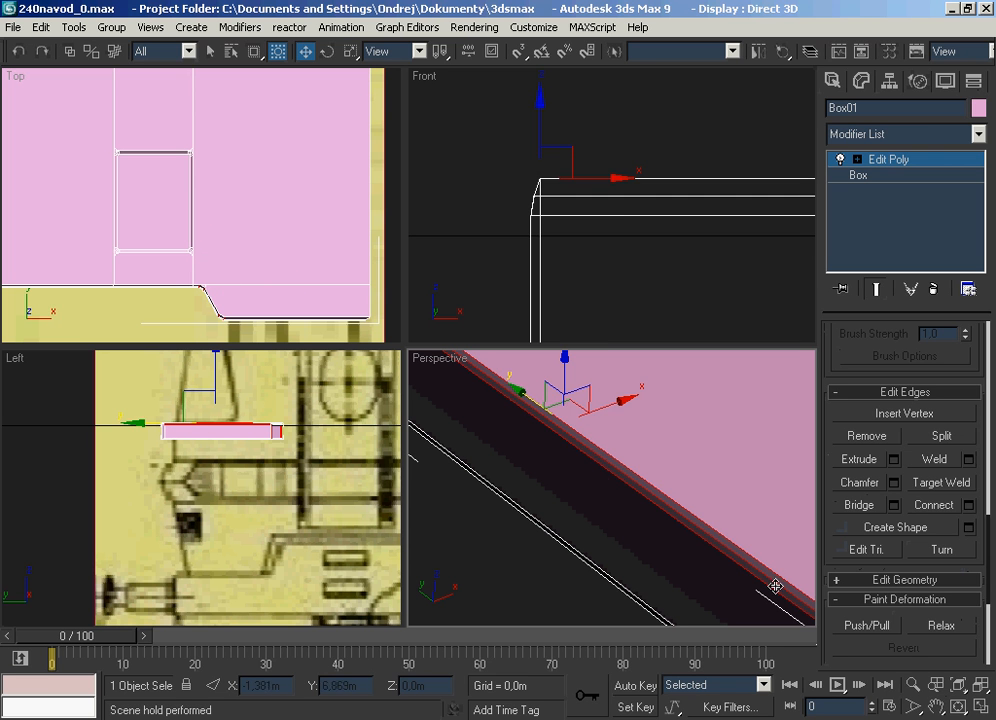
Add the two parallel lower bevel edges along the underside of the same short end to the edge selection.
{"action": "key", "text": "ctrl+r"}
{"action": "left_click_drag", "start_coordinate": [627, 492], "coordinate": [622, 407]}
{"action": "right_click", "coordinate": [621, 409]}
{"action": "left_click", "coordinate": [605, 468], "text": "ctrl"}
{"action": "left_click", "coordinate": [600, 463], "text": "ctrl"}
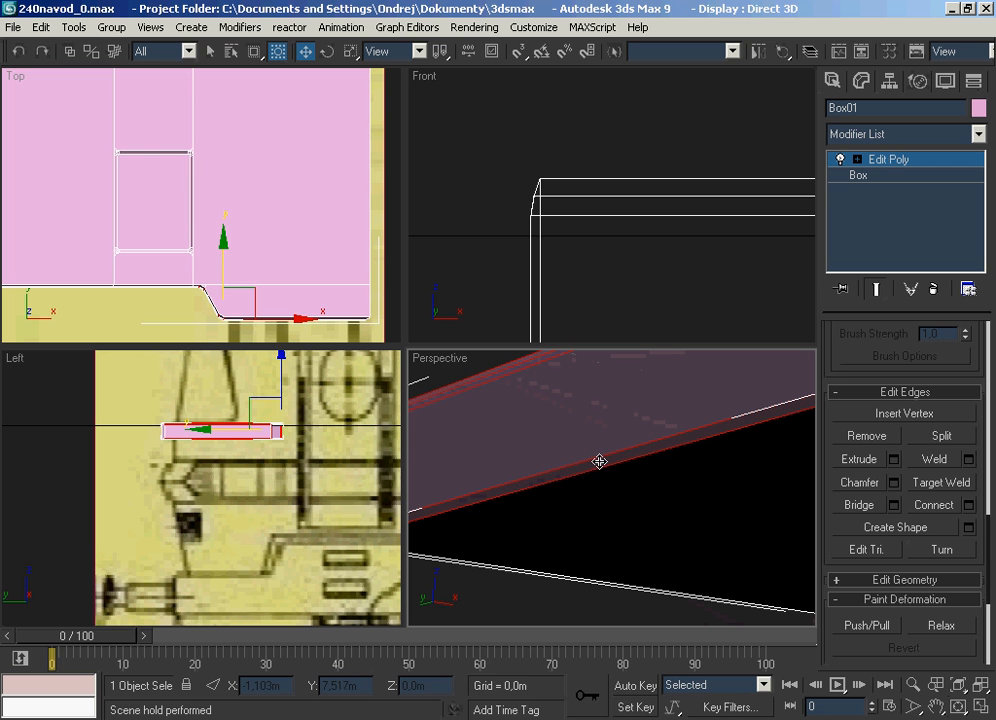
{"action": "key", "text": "ctrl+r"}
{"action": "left_click_drag", "start_coordinate": [605, 478], "coordinate": [671, 524]}
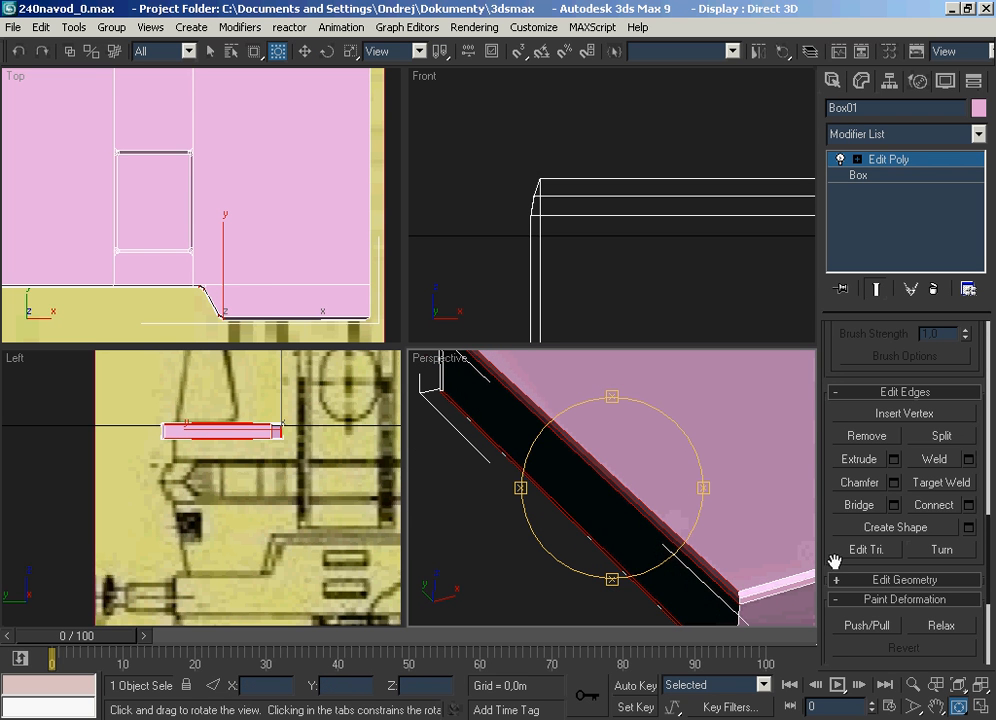
{"action": "scroll", "coordinate": [921, 517], "scroll_direction": "down", "scroll_amount": 1}
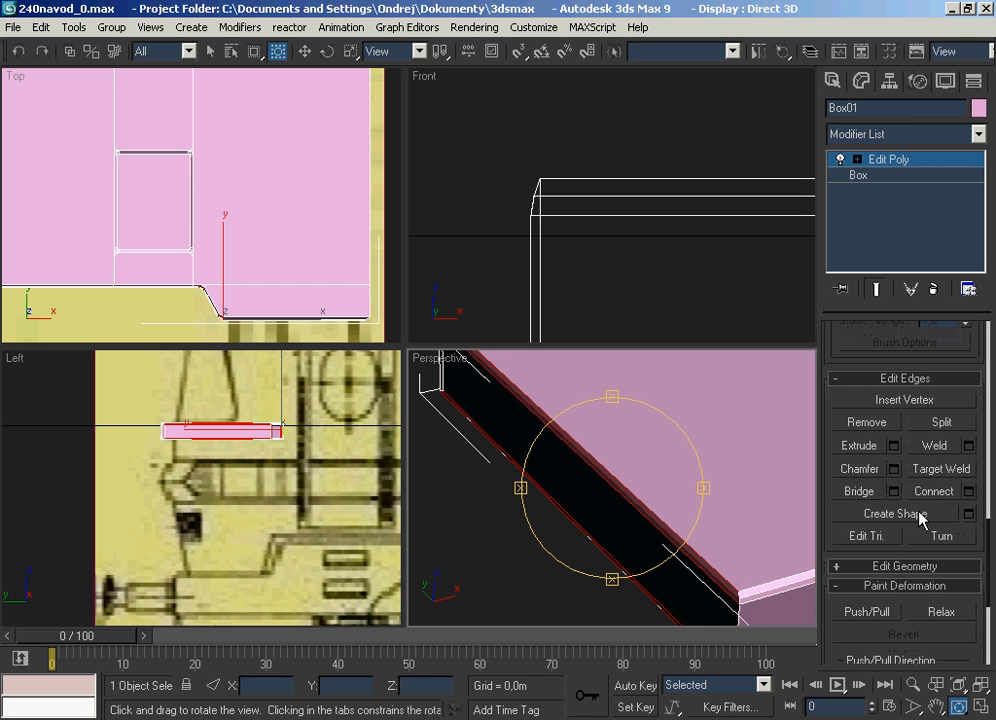
Try to connect the selected short-end edges with one segment and slide the new edge along the Y axis.
{"action": "left_click", "coordinate": [968, 492]}
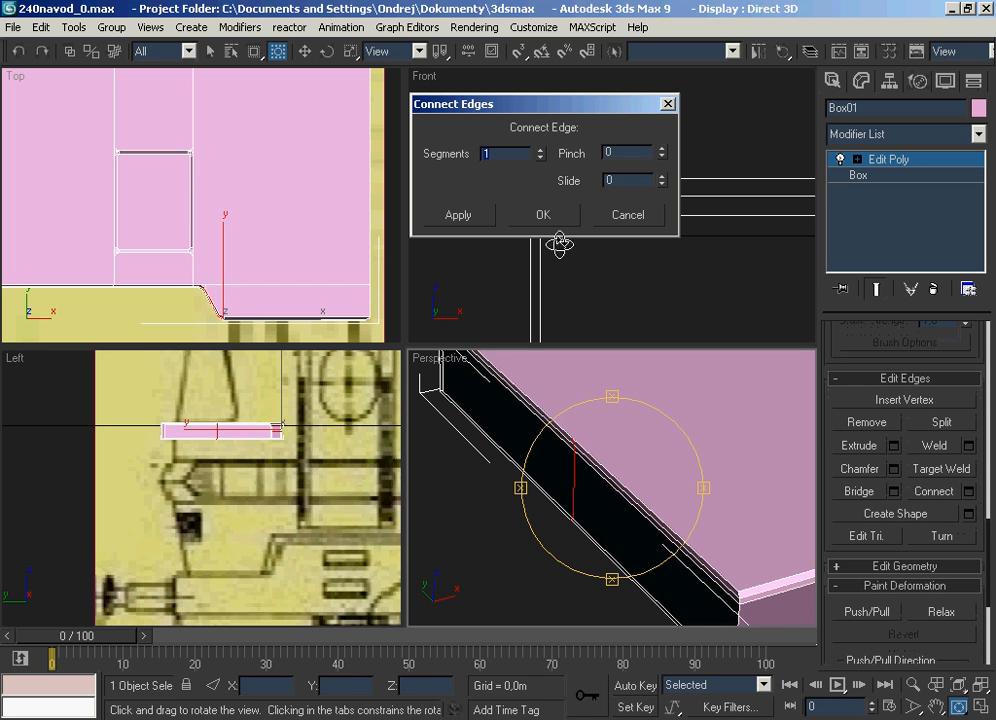
{"action": "left_click", "coordinate": [541, 215]}
{"action": "left_click_drag", "start_coordinate": [629, 502], "coordinate": [667, 504]}
{"action": "left_click", "coordinate": [306, 51]}
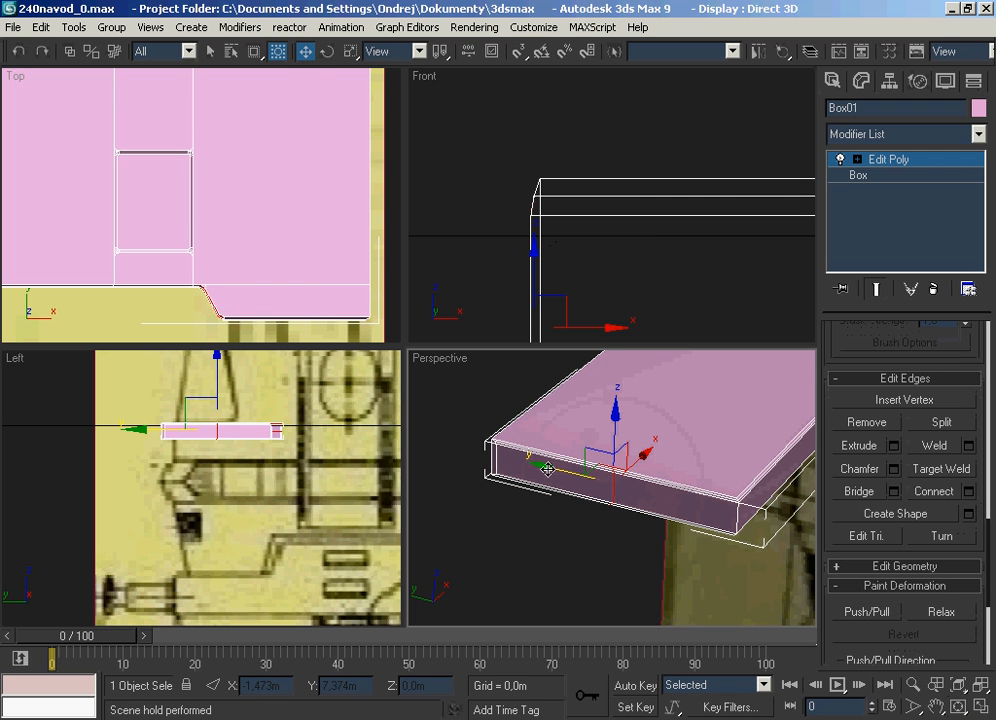
{"action": "left_click_drag", "start_coordinate": [548, 468], "coordinate": [608, 461]}
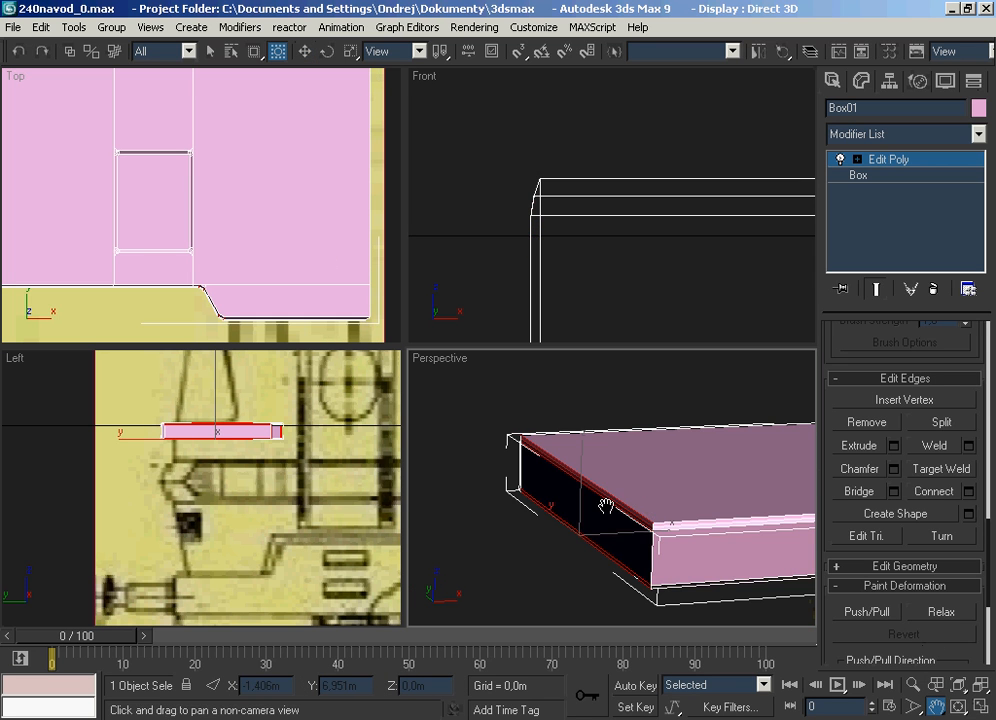
{"action": "key", "text": "w"}
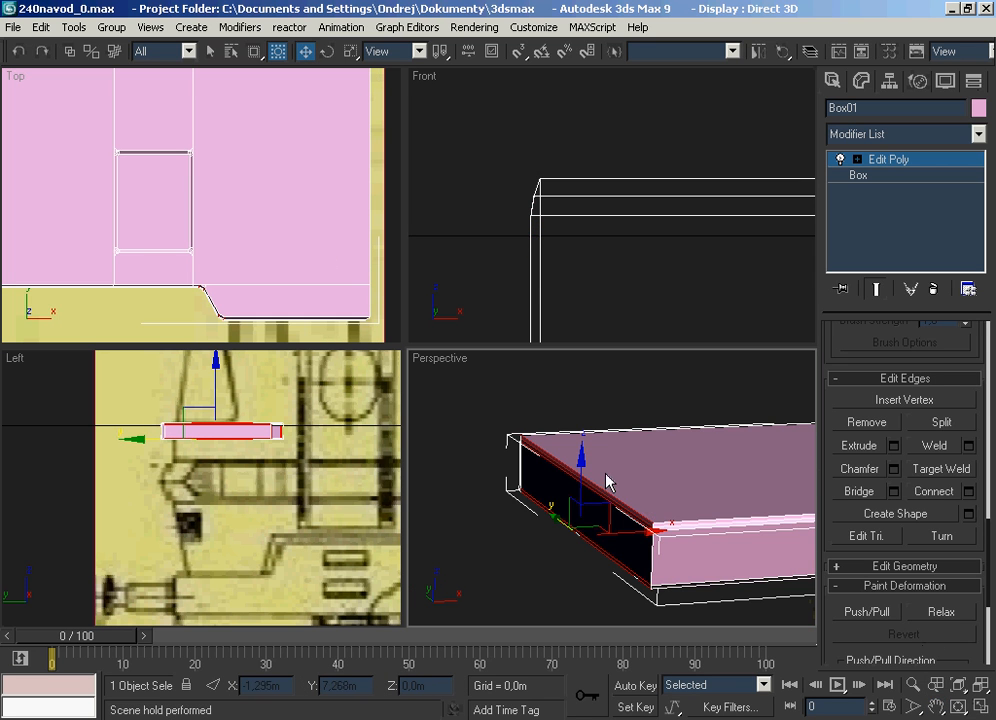
{"action": "left_click_drag", "start_coordinate": [556, 516], "coordinate": [586, 500]}
{"action": "key", "text": "ctrl+z"}
Remove the vertical edges at the side step's corners from the edge selection.
{"action": "left_click", "coordinate": [939, 704]}
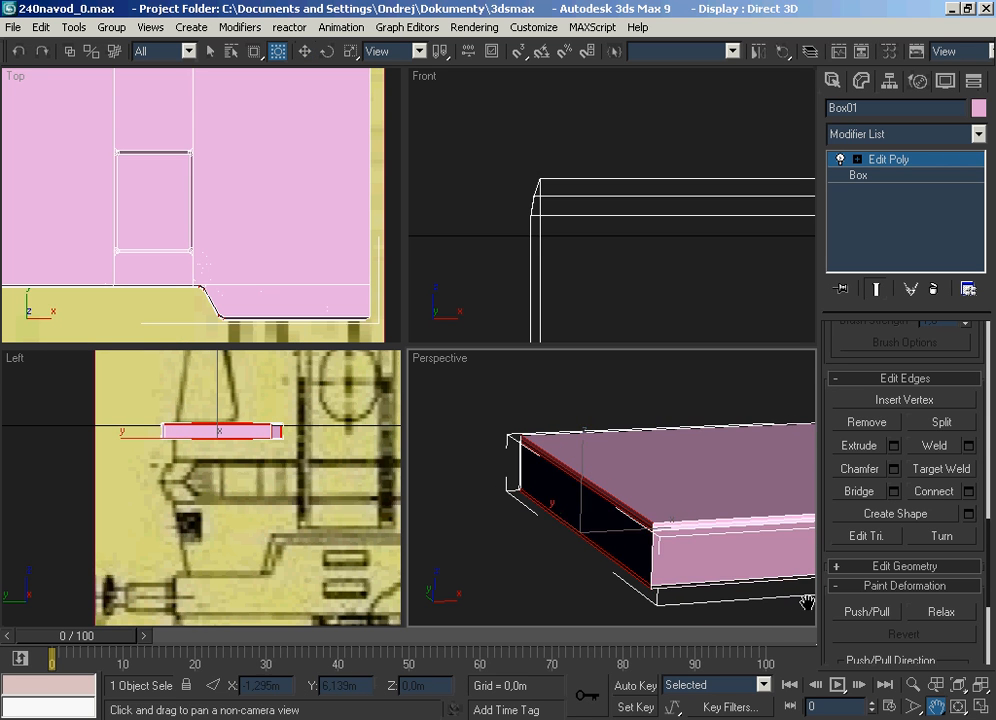
{"action": "left_click_drag", "start_coordinate": [660, 498], "coordinate": [681, 509]}
{"action": "right_click", "coordinate": [681, 509]}
{"action": "scroll", "coordinate": [648, 545], "scroll_direction": "up", "scroll_amount": 4}
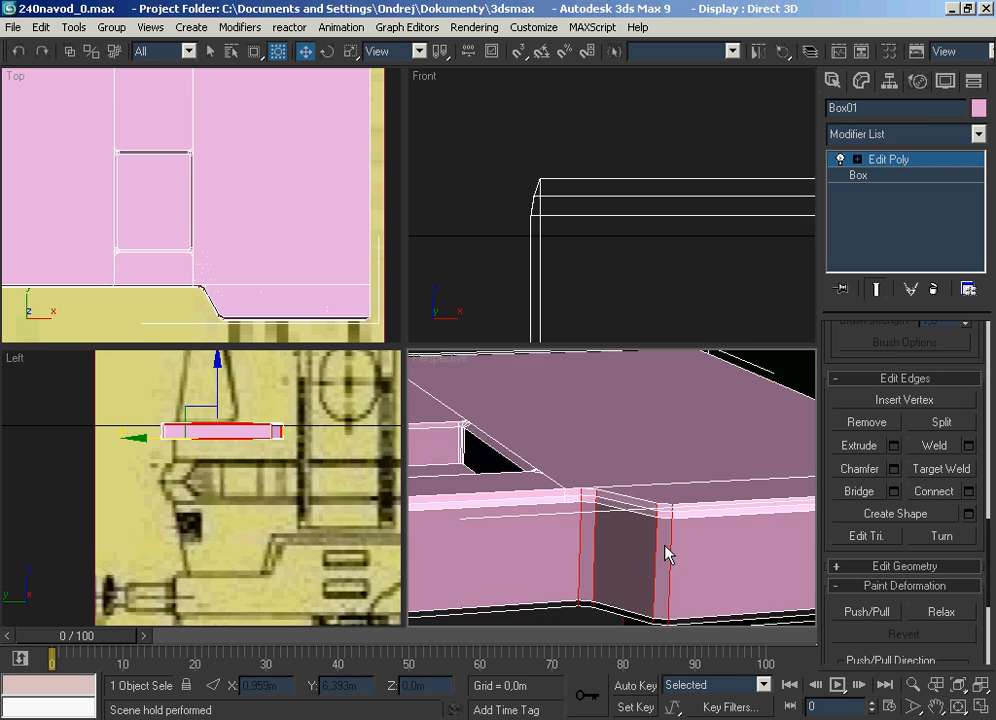
{"action": "left_click", "coordinate": [698, 553], "text": "alt"}
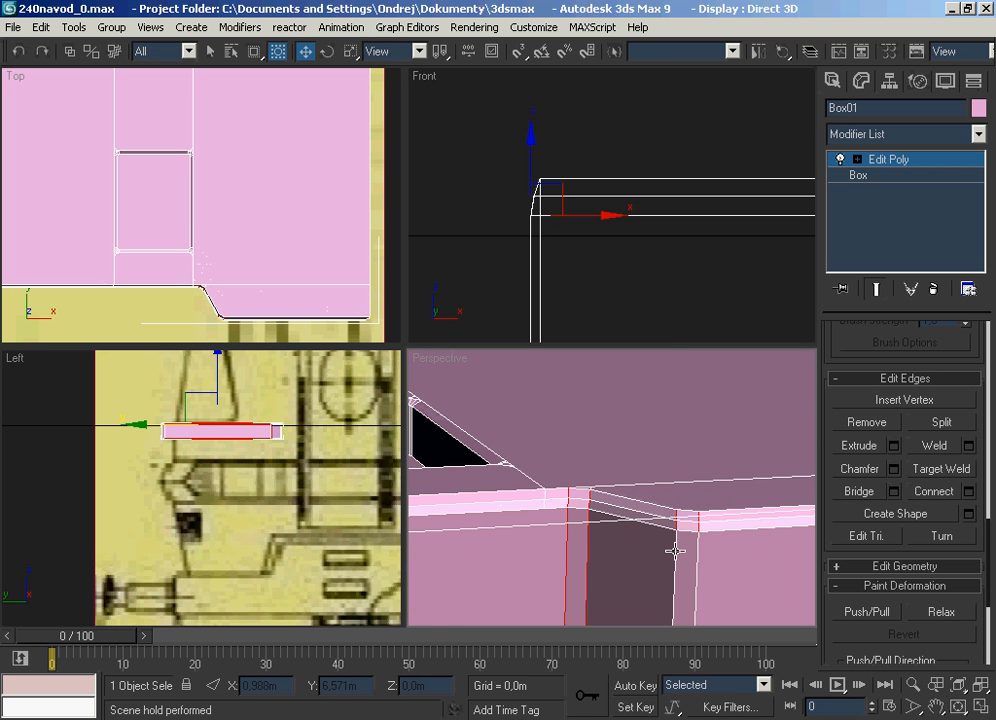
{"action": "left_click", "coordinate": [587, 553], "text": "alt"}
{"action": "left_click", "coordinate": [566, 541], "text": "alt"}
Remove the short upper bevel edges at the side step's corners from the edge selection.
{"action": "scroll", "coordinate": [587, 515], "scroll_direction": "up", "scroll_amount": 2}
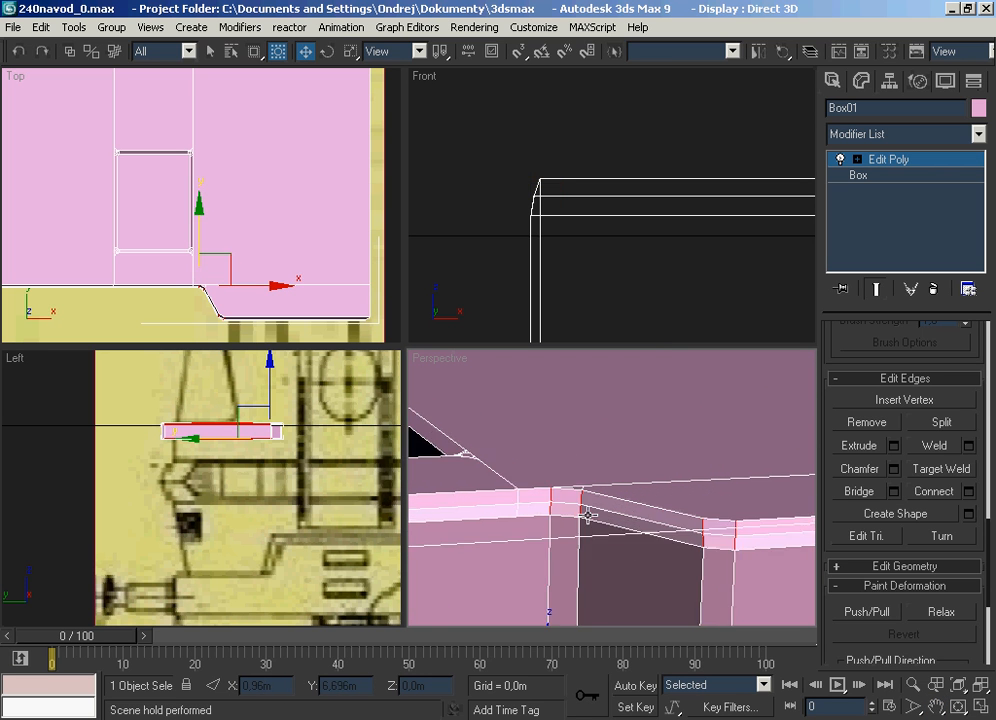
{"action": "scroll", "coordinate": [585, 513], "scroll_direction": "up", "scroll_amount": 1}
{"action": "scroll", "coordinate": [585, 512], "scroll_direction": "down", "scroll_amount": 2}
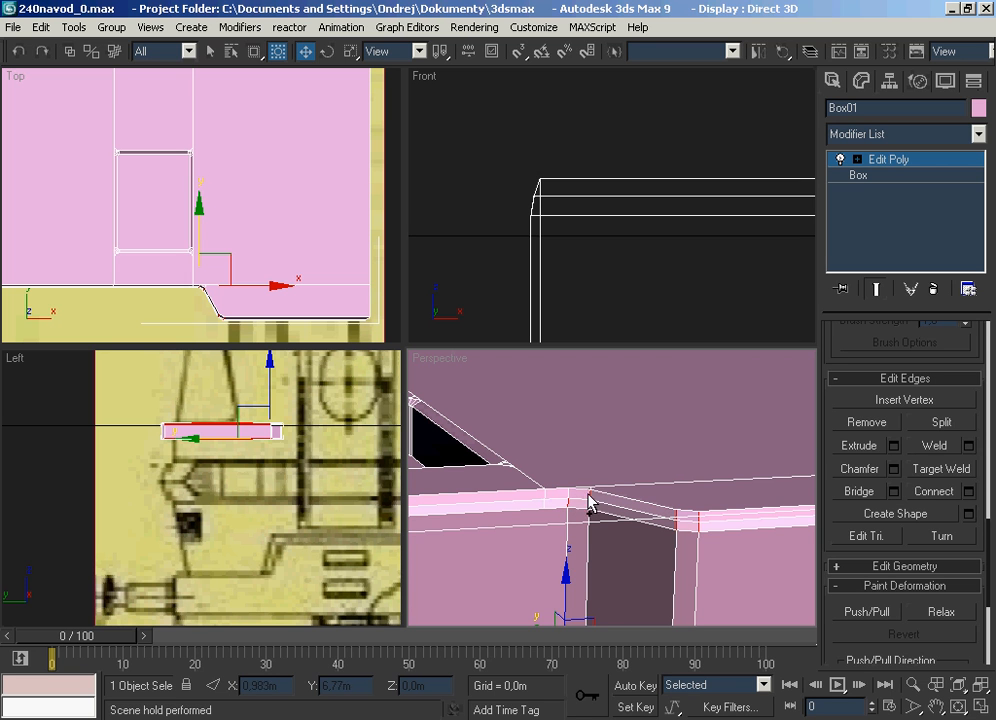
{"action": "left_click", "coordinate": [705, 523]}
{"action": "left_click", "coordinate": [697, 520], "text": "alt"}
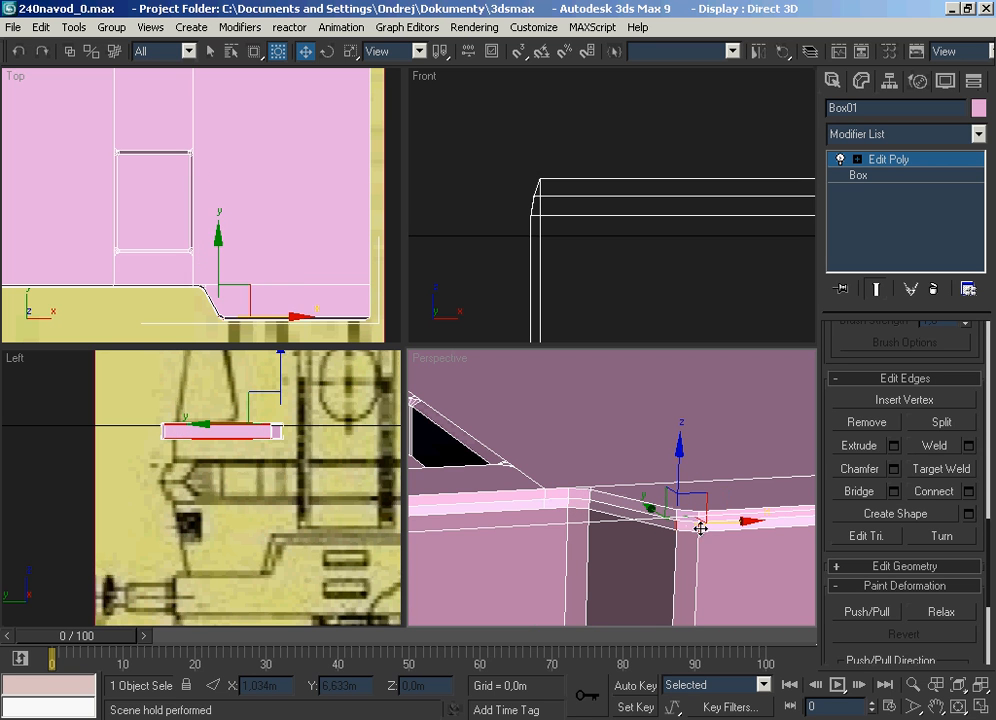
{"action": "left_click", "coordinate": [678, 522], "text": "alt"}
Remove the short lower bevel edges at the side step's corners from the edge selection.
{"action": "key", "text": "ctrl+r"}
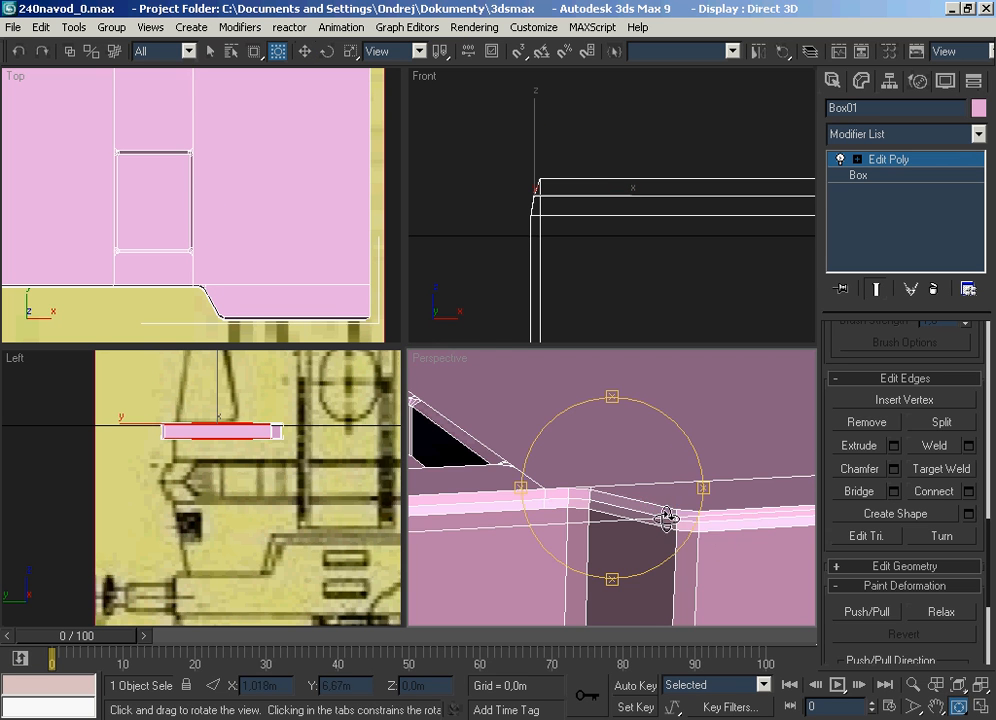
{"action": "left_click_drag", "start_coordinate": [662, 516], "coordinate": [625, 430]}
{"action": "left_click", "coordinate": [936, 707]}
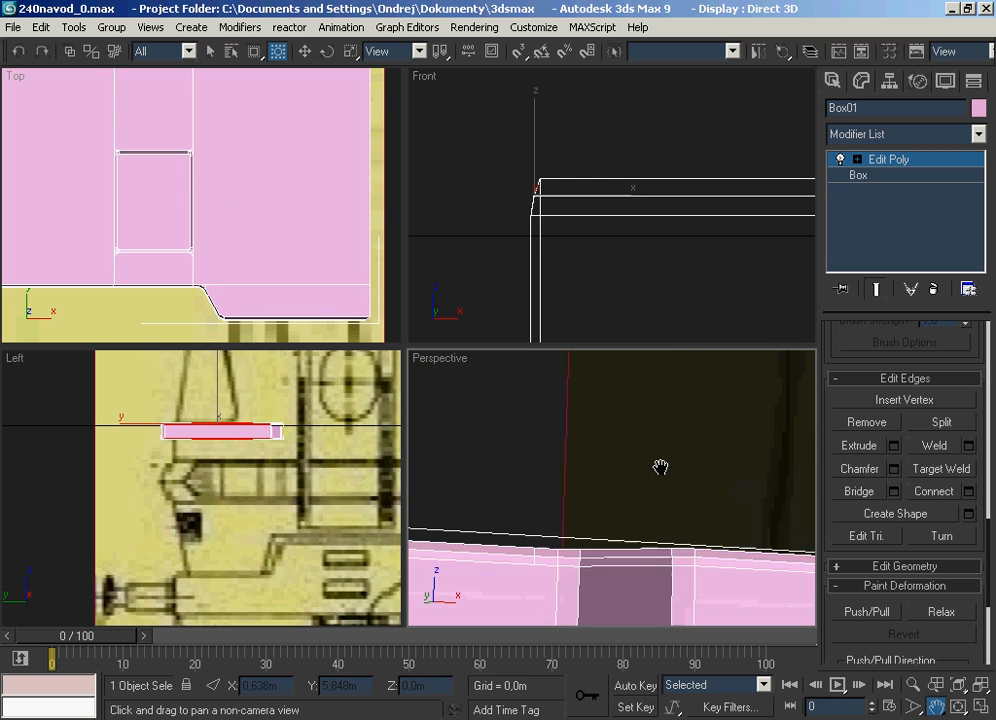
{"action": "left_click_drag", "start_coordinate": [660, 467], "coordinate": [683, 453]}
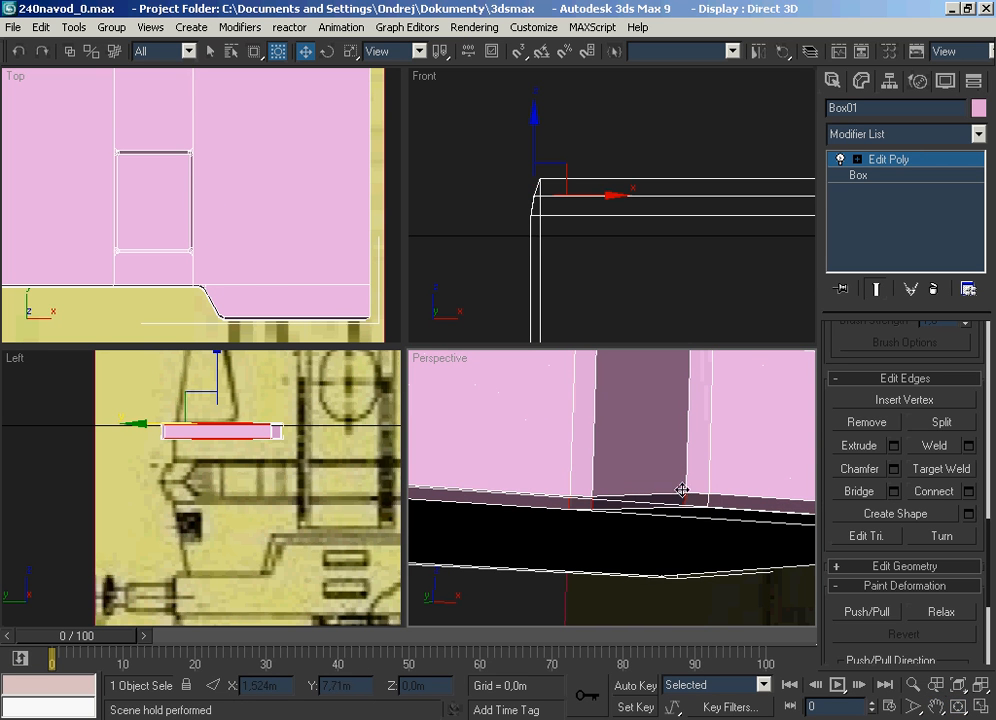
{"action": "left_click", "coordinate": [683, 492], "text": "alt"}
{"action": "left_click", "coordinate": [569, 505], "text": "alt"}
{"action": "scroll", "coordinate": [612, 488], "scroll_direction": "down", "scroll_amount": 2}
Reselect only the parallel upper and lower bevel edges running along the box's short end.
{"action": "left_click", "coordinate": [958, 706]}
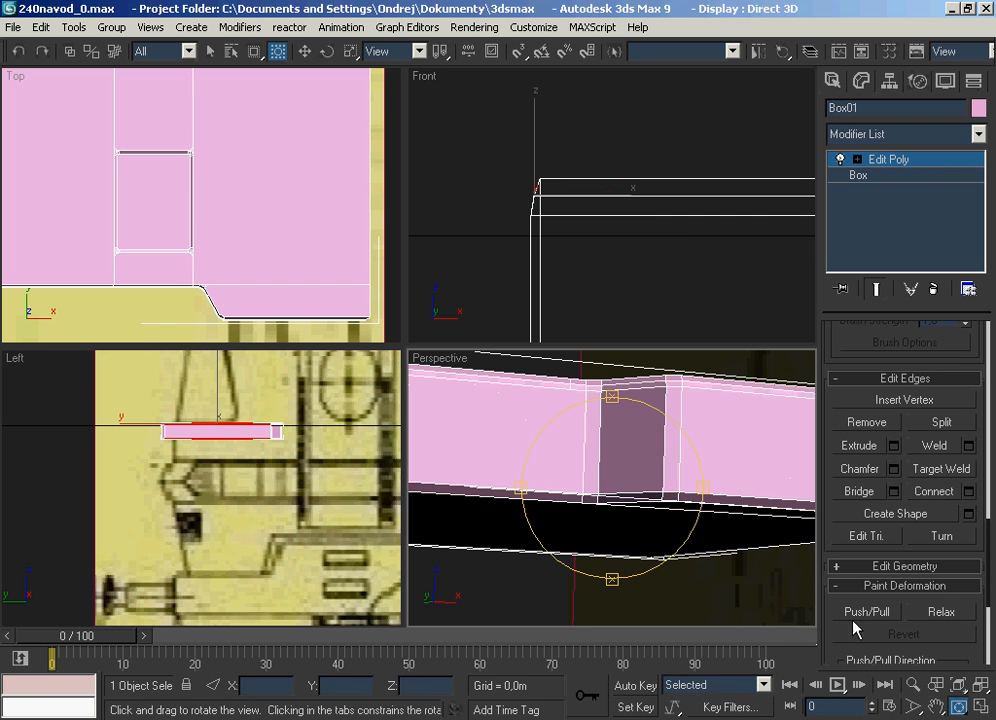
{"action": "left_click_drag", "start_coordinate": [640, 505], "coordinate": [790, 592]}
{"action": "scroll", "coordinate": [685, 570], "scroll_direction": "down", "scroll_amount": 3}
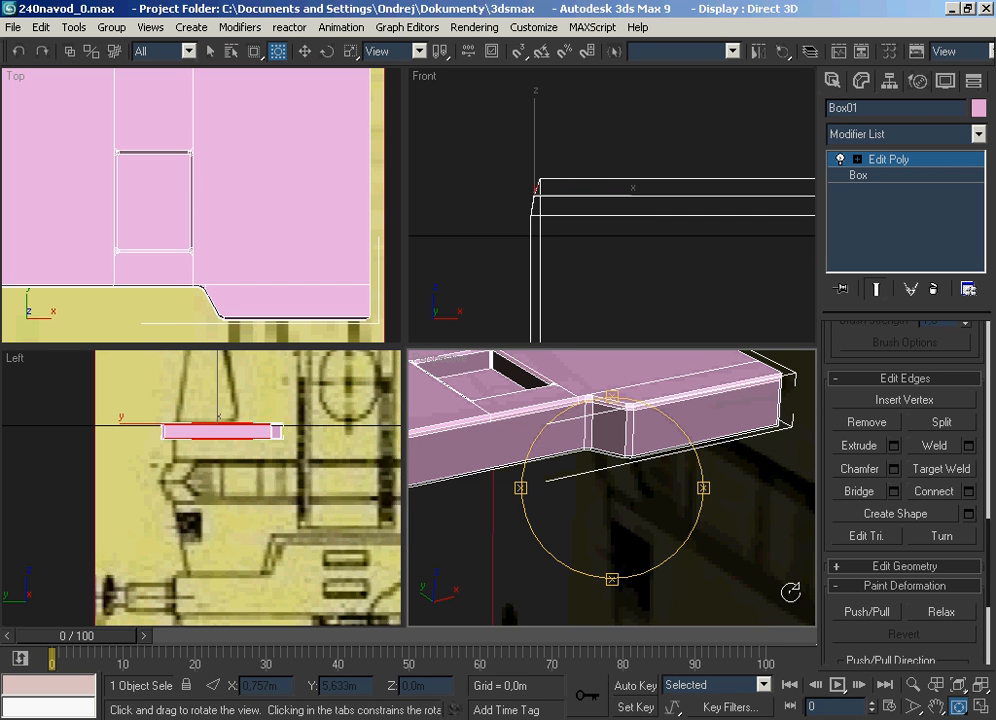
{"action": "left_click", "coordinate": [940, 710]}
{"action": "left_click_drag", "start_coordinate": [656, 550], "coordinate": [616, 486]}
{"action": "right_click", "coordinate": [594, 507]}
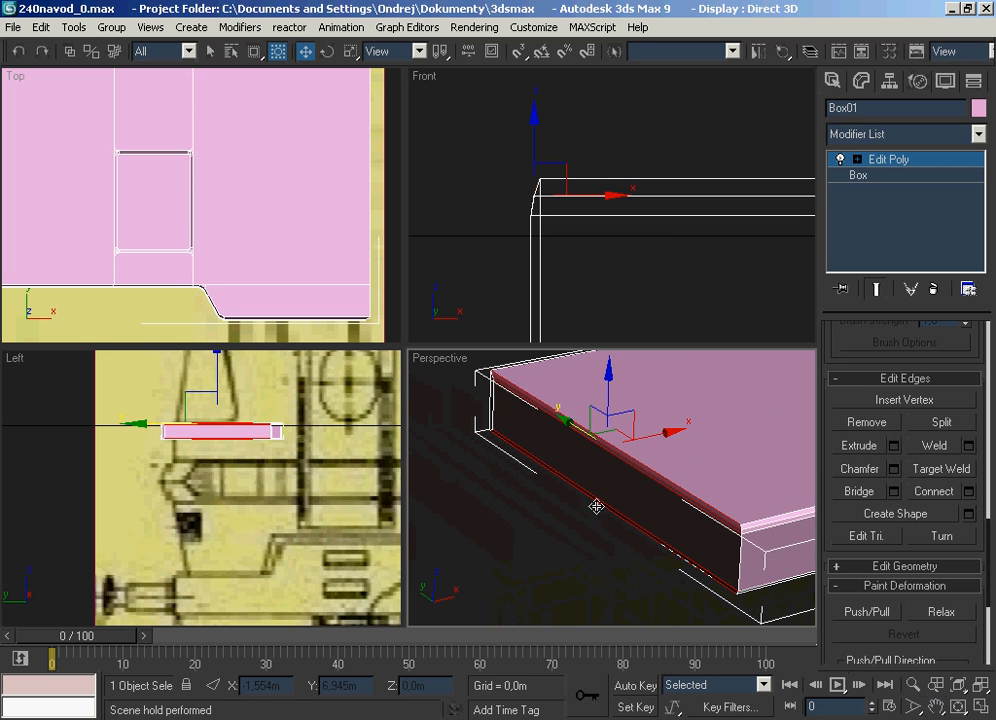
{"action": "left_click_drag", "start_coordinate": [571, 525], "coordinate": [648, 470]}
{"action": "key", "text": "BackSpace"}
{"action": "left_click", "coordinate": [653, 454]}
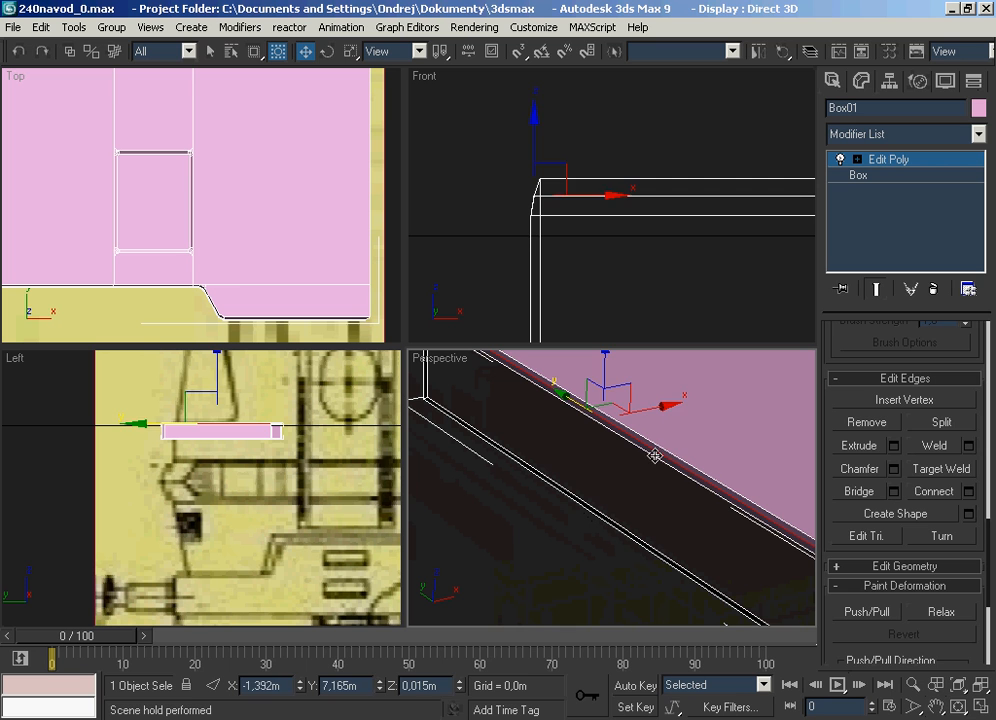
{"action": "key", "text": "BackSpace"}
{"action": "left_click", "coordinate": [660, 454]}
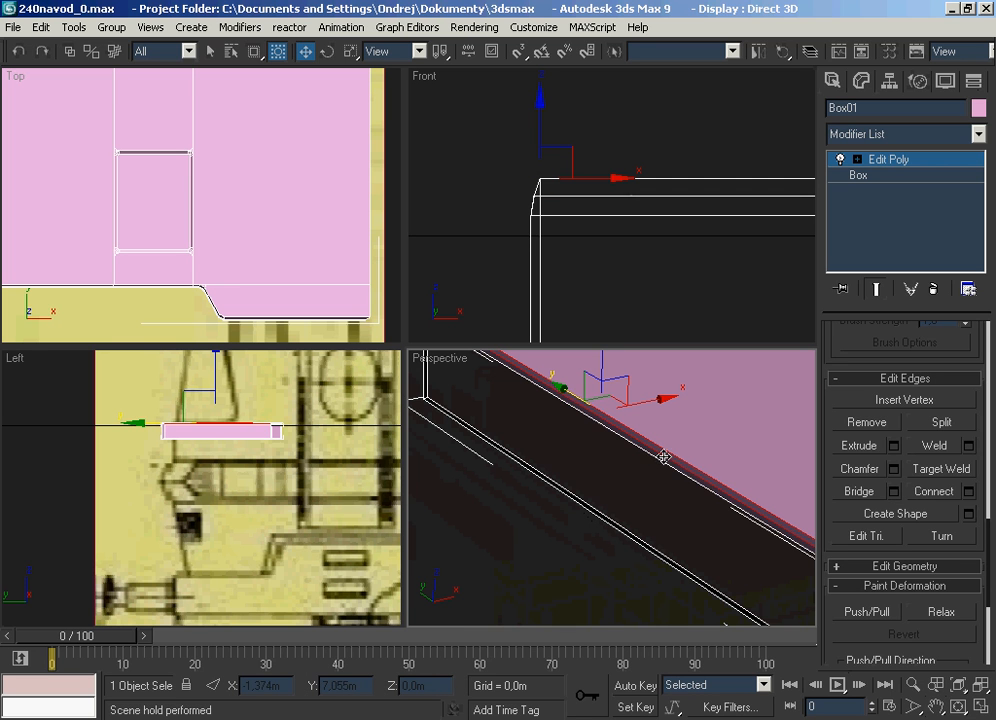
{"action": "left_click", "coordinate": [621, 528], "text": "ctrl"}
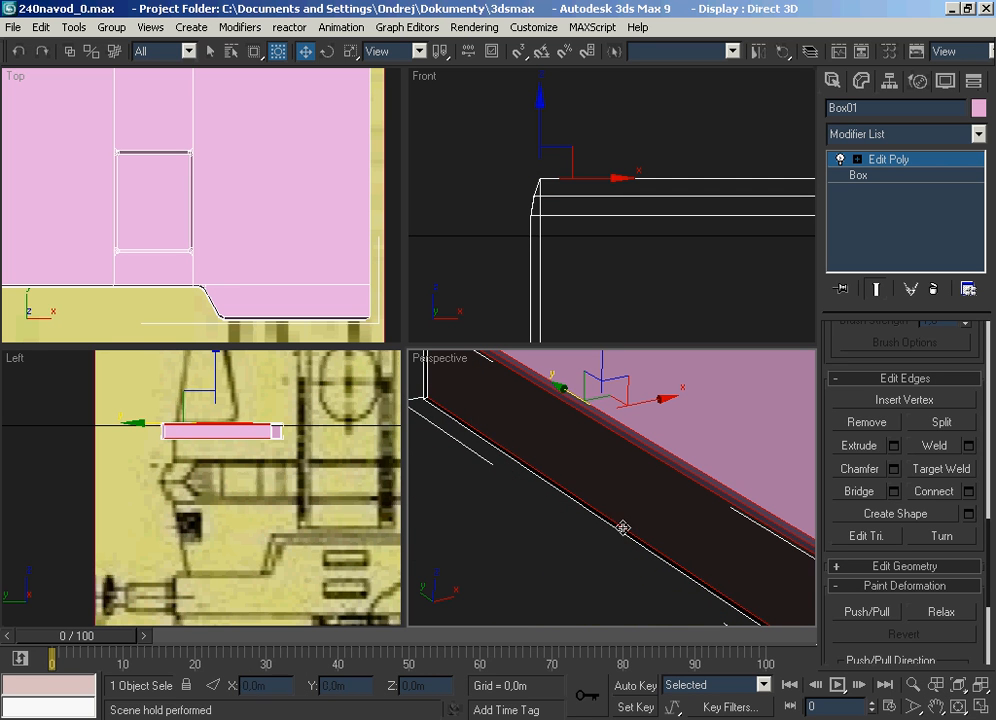
{"action": "left_click", "coordinate": [621, 530]}
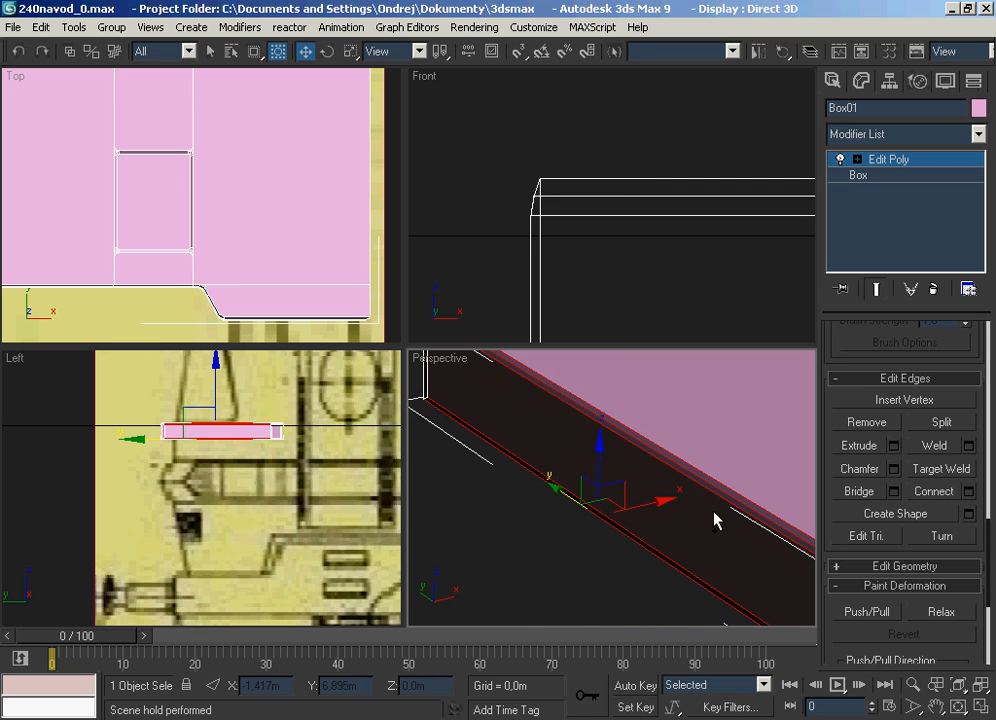
Connect the selected short-end edges with one segment and slide the new edges along Y to about 7.013 m.
{"action": "left_click", "coordinate": [966, 494]}
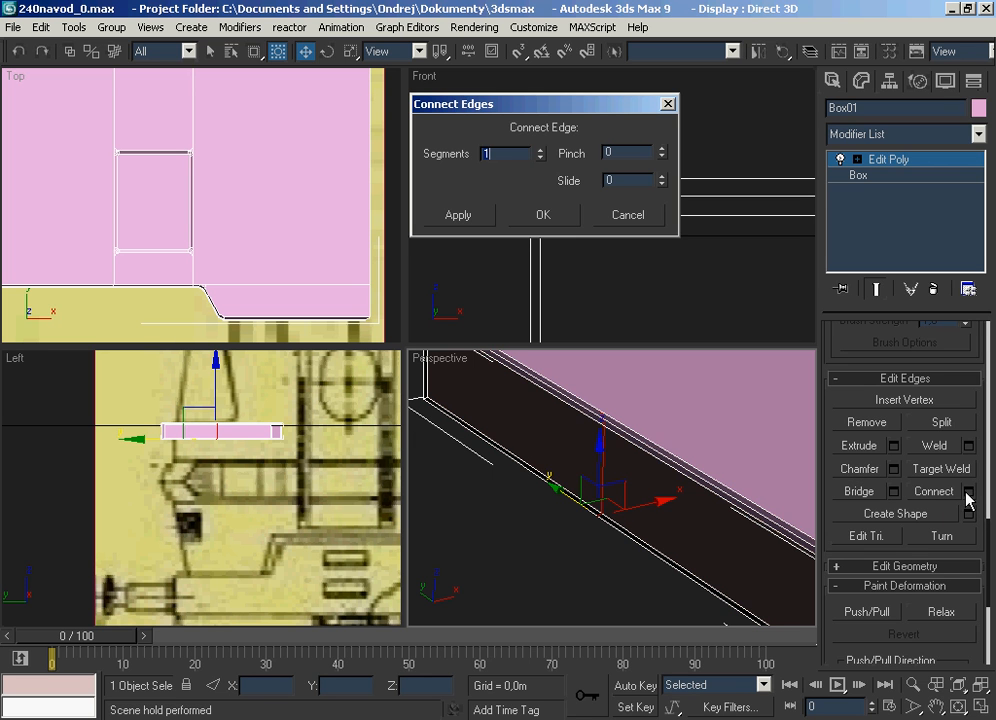
{"action": "left_click", "coordinate": [542, 217]}
{"action": "right_click", "coordinate": [493, 502]}
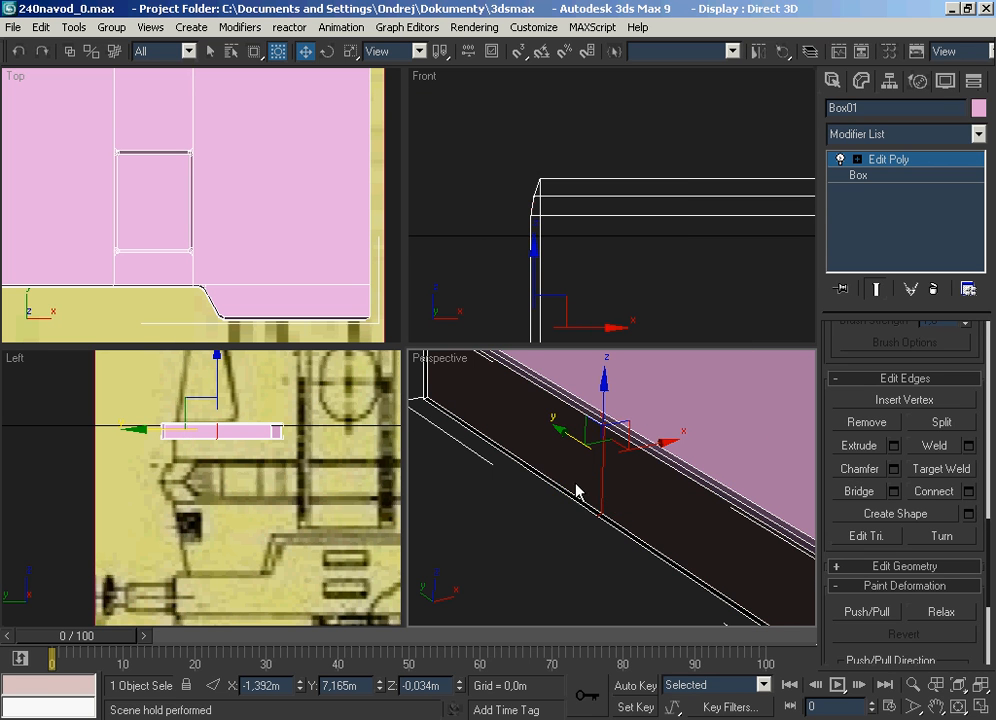
{"action": "scroll", "coordinate": [576, 491], "scroll_direction": "down", "scroll_amount": 3}
{"action": "left_click_drag", "start_coordinate": [594, 462], "coordinate": [614, 476]}
{"action": "scroll", "coordinate": [620, 485], "scroll_direction": "up", "scroll_amount": 2}
{"action": "scroll", "coordinate": [718, 493], "scroll_direction": "down", "scroll_amount": 2}
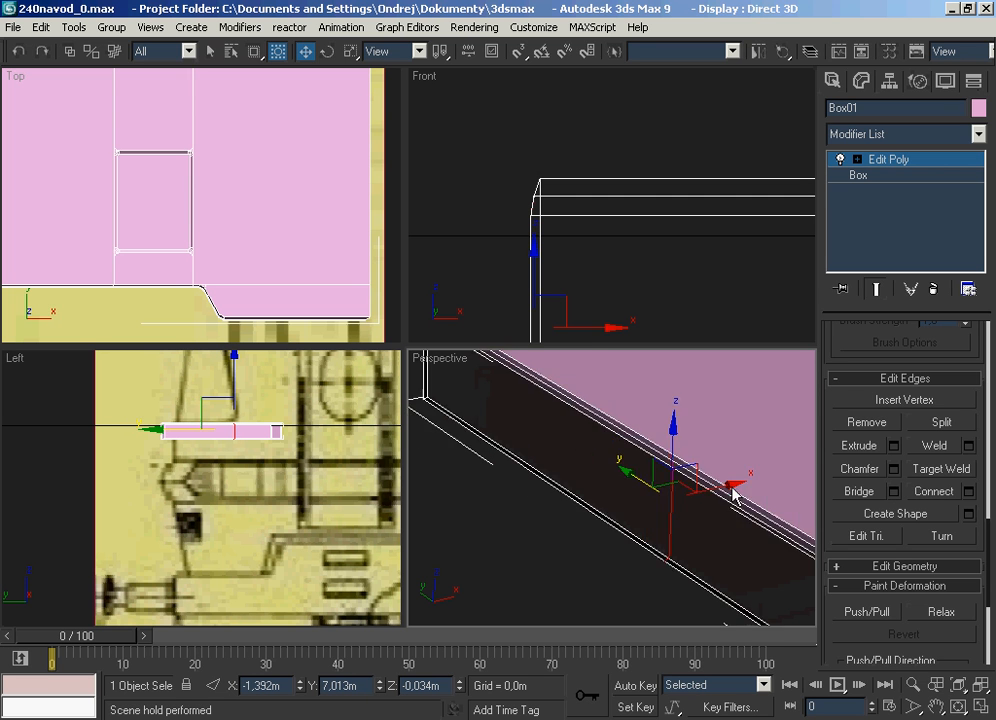
At Polygon level, select the larger end face beside the new split together with its upper and lower bevel polygons.
{"action": "scroll", "coordinate": [865, 645], "scroll_direction": "up", "scroll_amount": 10}
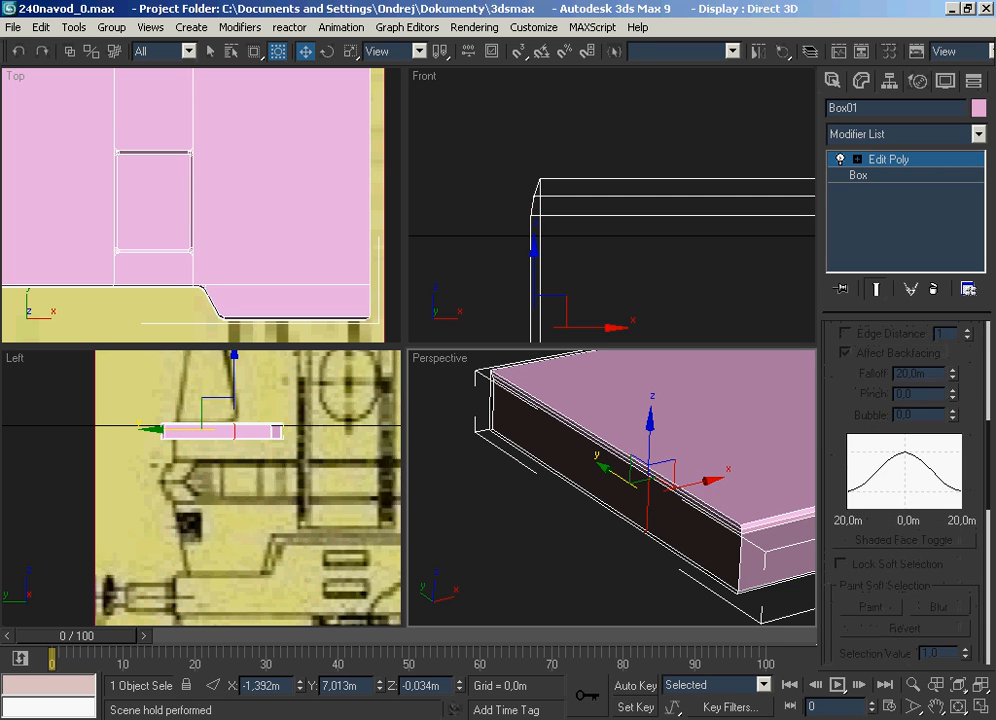
{"action": "scroll", "coordinate": [863, 411], "scroll_direction": "up", "scroll_amount": 3}
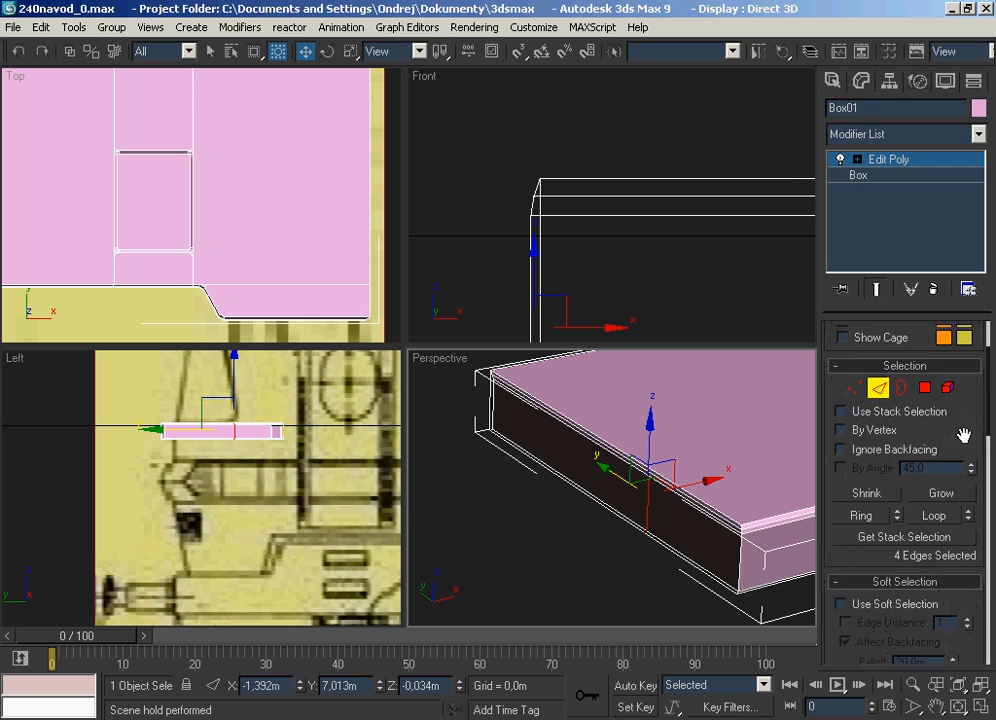
{"action": "left_click", "coordinate": [925, 399]}
{"action": "left_click", "coordinate": [625, 474]}
{"action": "scroll", "coordinate": [634, 466], "scroll_direction": "up", "scroll_amount": 3}
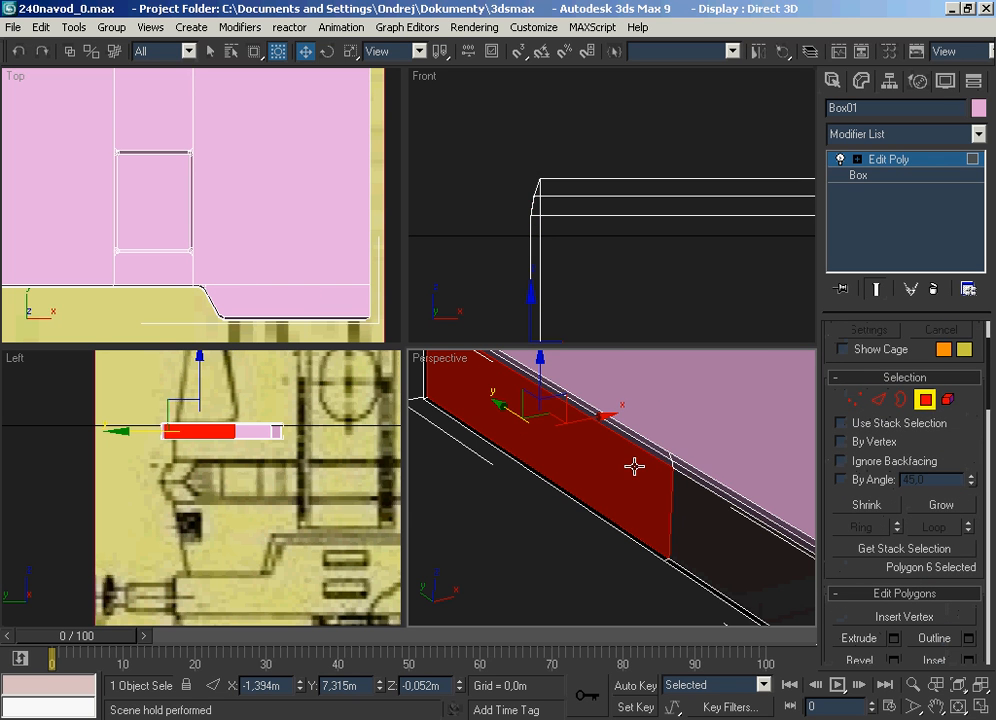
{"action": "left_click", "coordinate": [655, 456], "text": "ctrl"}
{"action": "left_click", "coordinate": [650, 574], "text": "ctrl"}
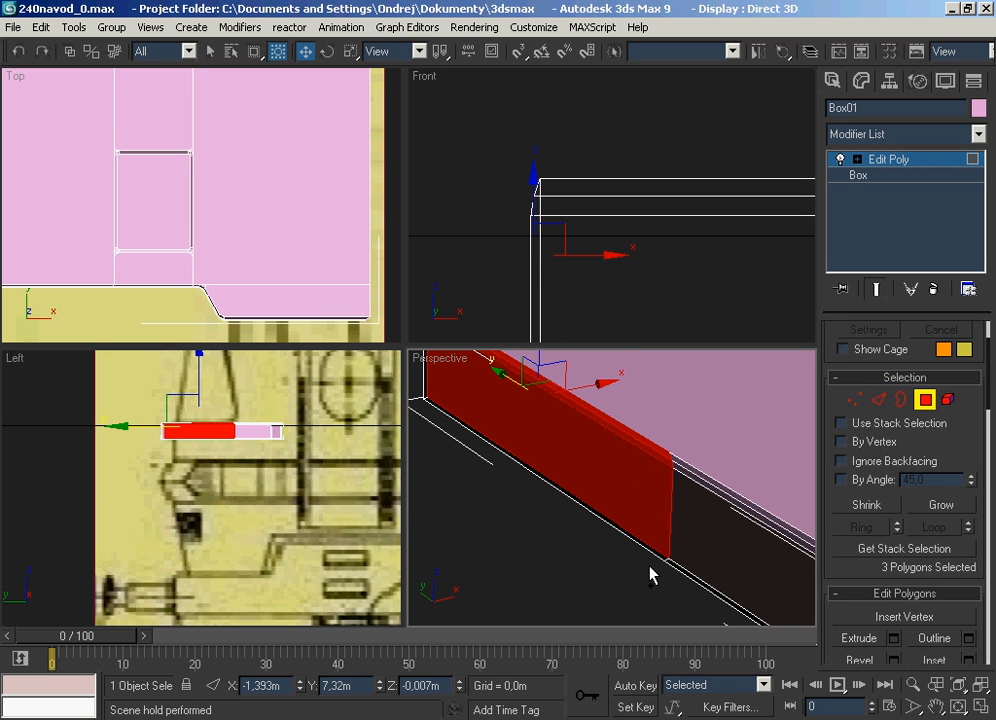
{"action": "left_click", "coordinate": [654, 548], "text": "ctrl"}
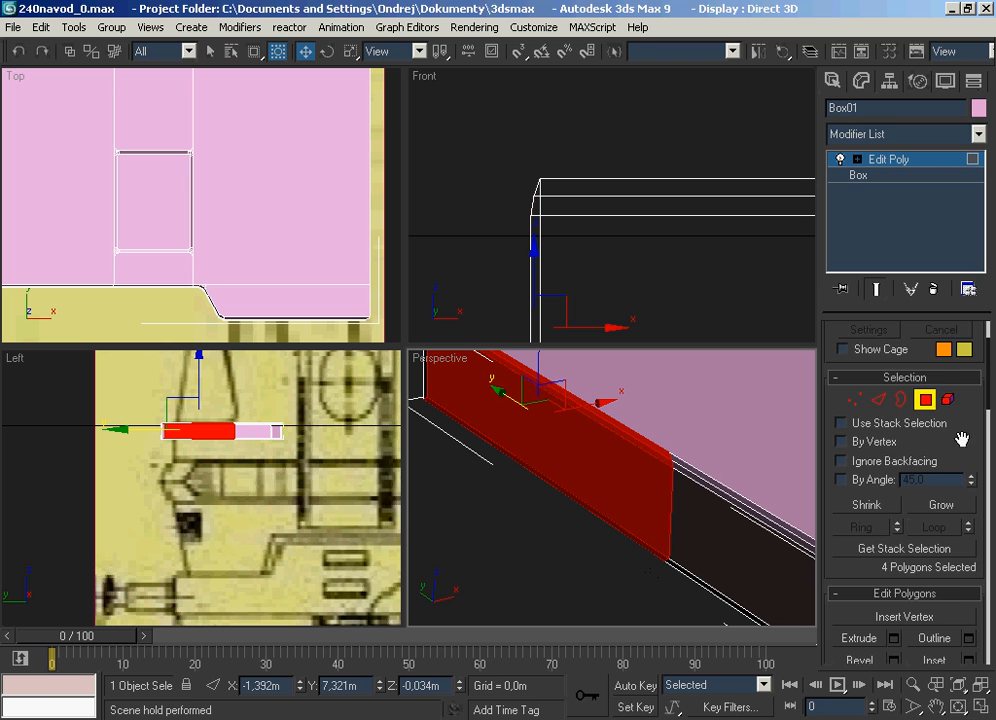
Extrude the four selected end polygons as a group by 0.1 m.
{"action": "left_click_drag", "start_coordinate": [961, 440], "coordinate": [912, 320]}
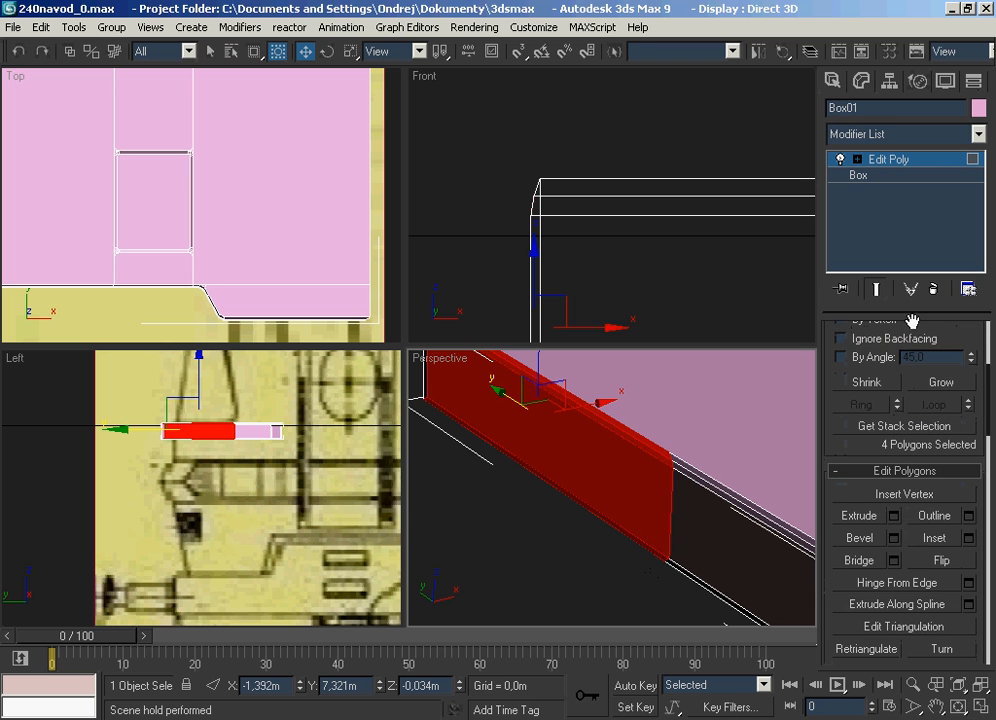
{"action": "left_click", "coordinate": [895, 517]}
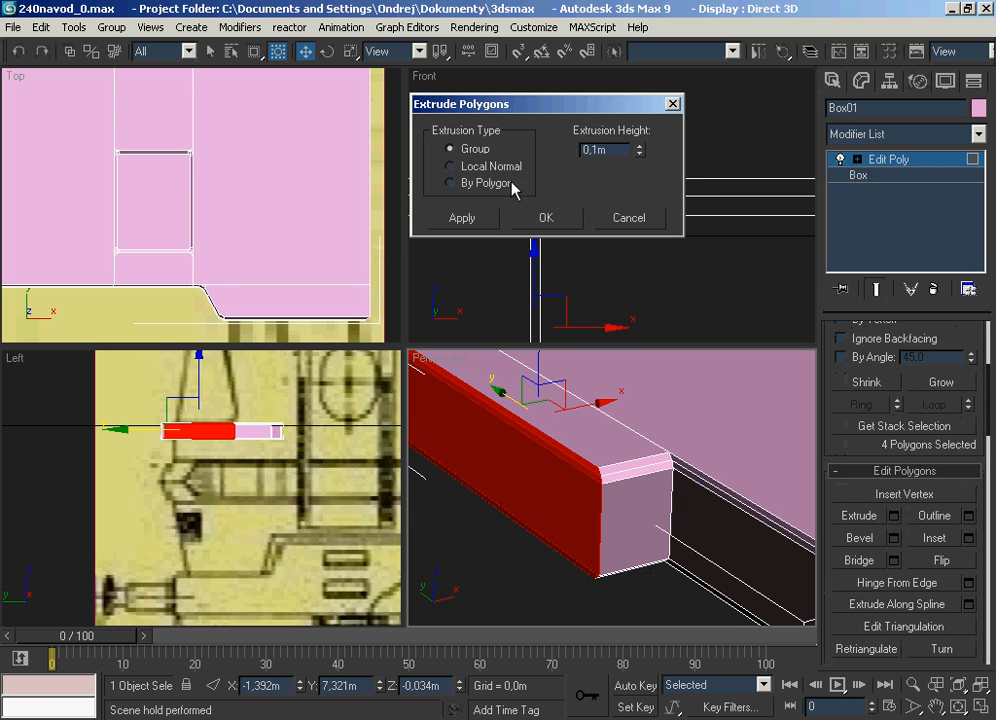
{"action": "left_click", "coordinate": [557, 222]}
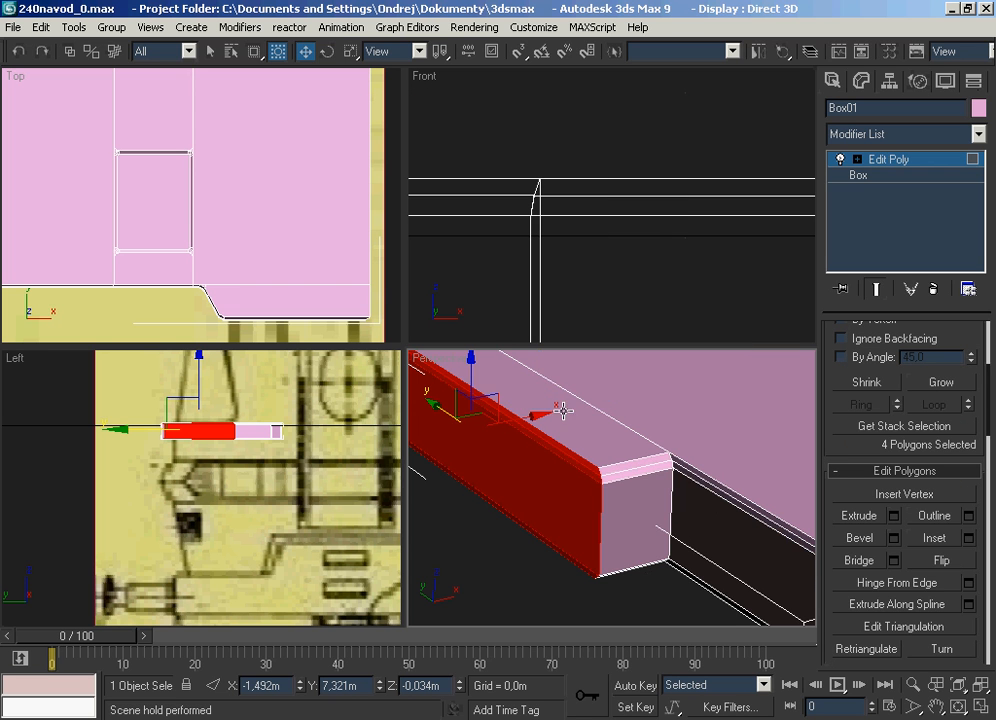
Move the extruded end polygons farther outward along the X axis to about -1.575 m.
{"action": "scroll", "coordinate": [563, 410], "scroll_direction": "down", "scroll_amount": 2}
{"action": "scroll", "coordinate": [598, 453], "scroll_direction": "up", "scroll_amount": 1}
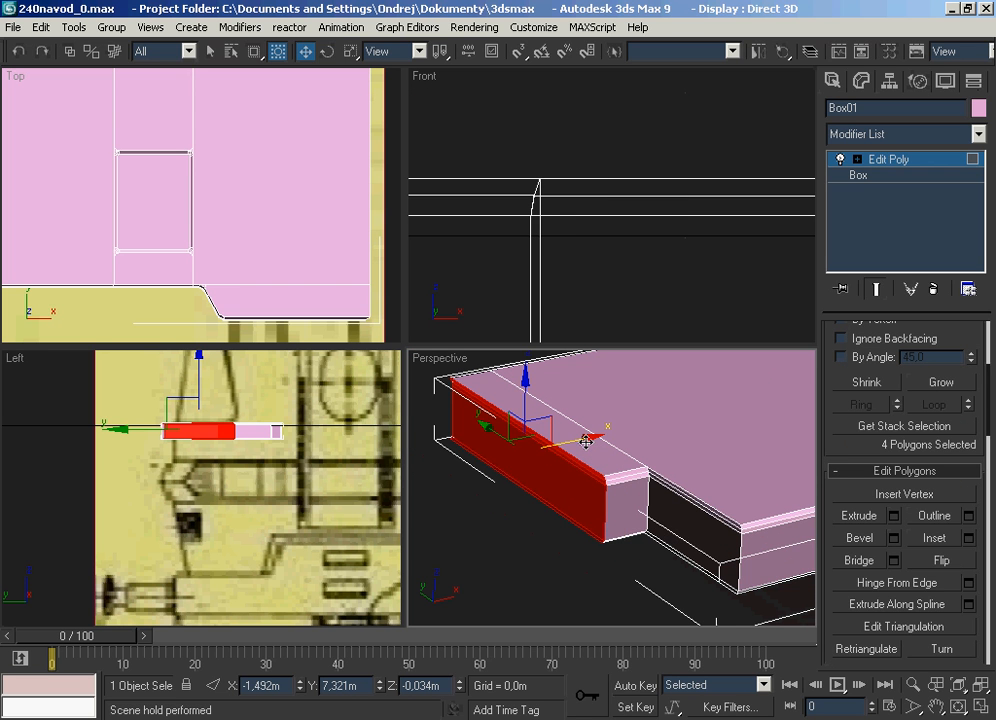
{"action": "left_click_drag", "start_coordinate": [585, 441], "coordinate": [492, 436]}
{"action": "scroll", "coordinate": [238, 233], "scroll_direction": "down", "scroll_amount": 6}
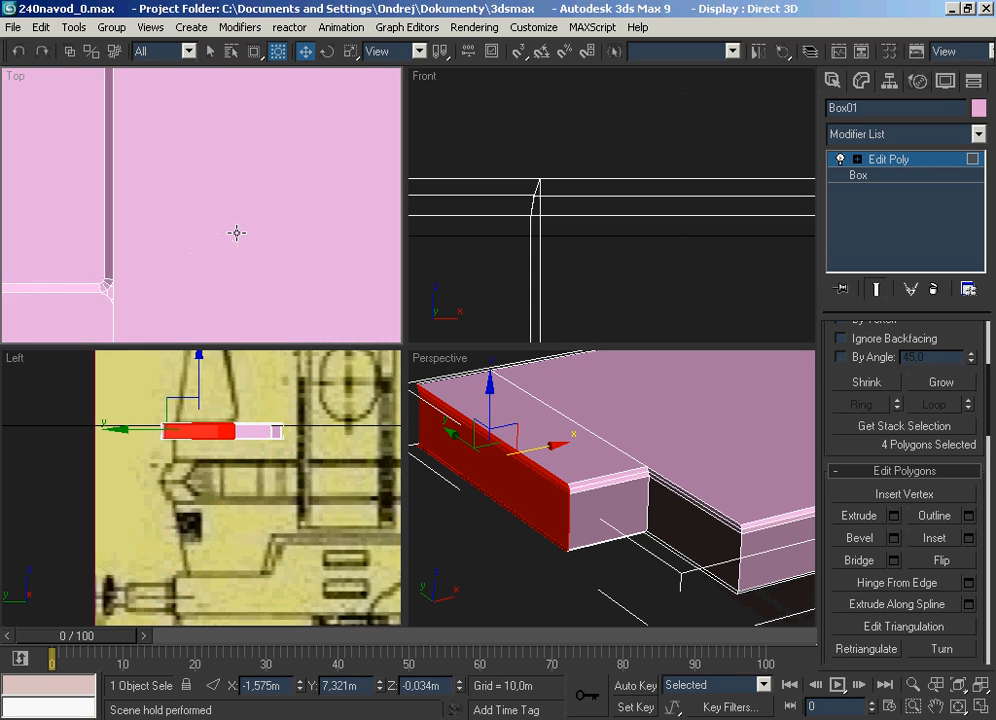
{"action": "scroll", "coordinate": [221, 241], "scroll_direction": "up", "scroll_amount": 5}
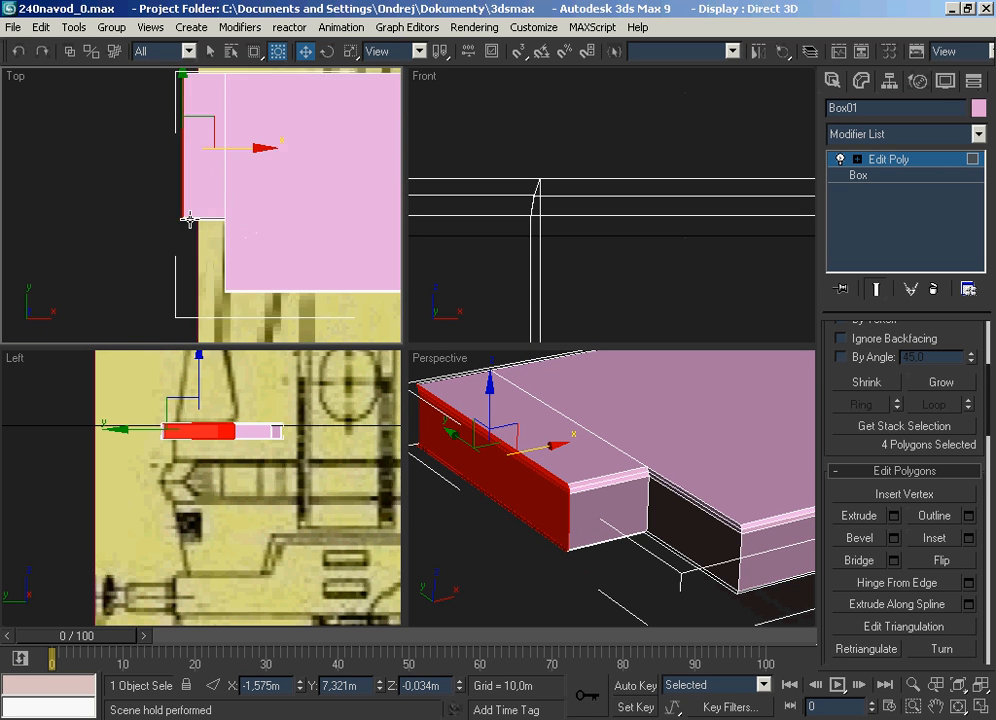
{"action": "scroll", "coordinate": [205, 160], "scroll_direction": "down", "scroll_amount": 1}
{"action": "scroll", "coordinate": [216, 179], "scroll_direction": "up", "scroll_amount": 3}
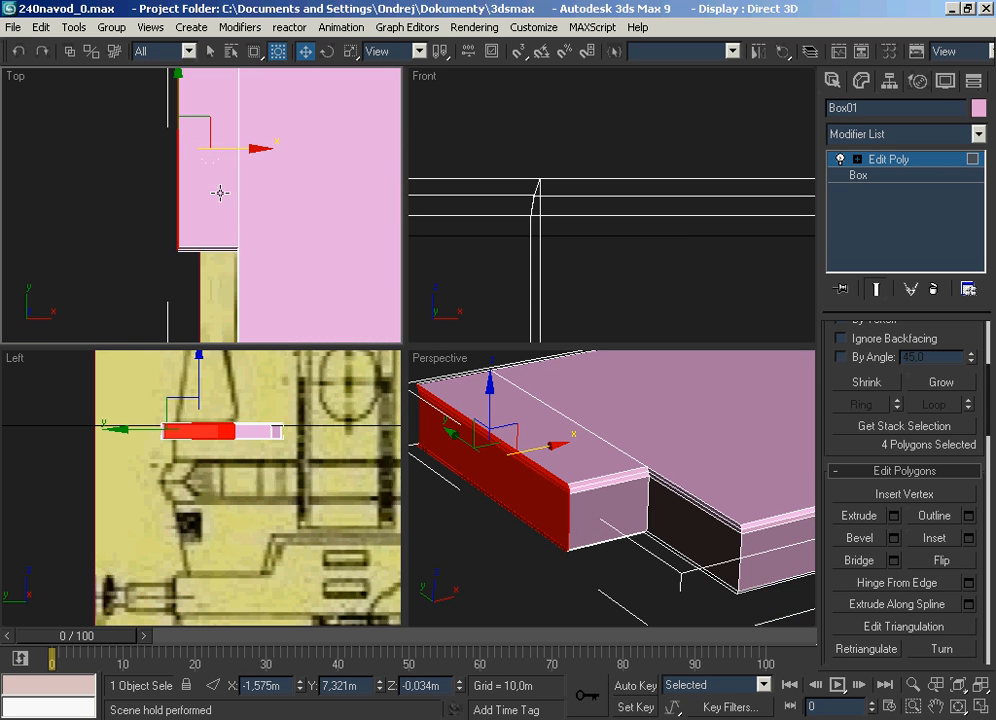
Shift the selected end polygons along X and Y to about X -1.604 m, Y 7.416 m, giving the end section a slanted transition.
{"action": "scroll", "coordinate": [250, 176], "scroll_direction": "down", "scroll_amount": 2}
{"action": "left_click_drag", "start_coordinate": [254, 172], "coordinate": [240, 171]}
{"action": "left_click_drag", "start_coordinate": [186, 117], "coordinate": [196, 99]}
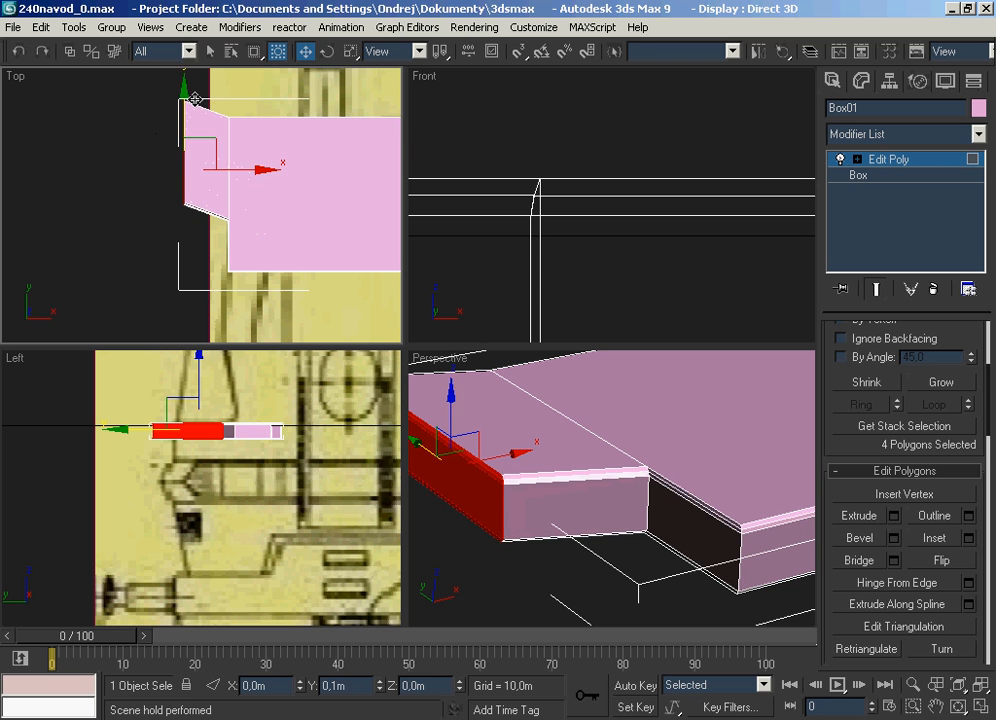
{"action": "left_click_drag", "start_coordinate": [245, 158], "coordinate": [262, 157]}
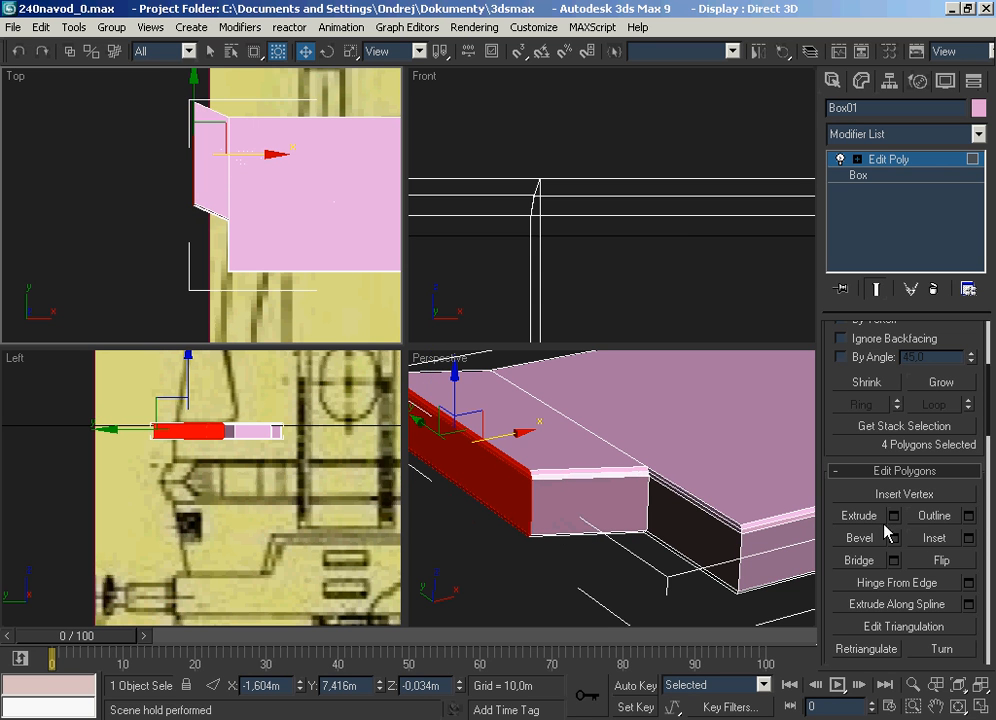
Extrude the four end polygons as a group by 0.1 m, move them outward along X to about -1.805 m, and deselect them.
{"action": "left_click", "coordinate": [895, 516]}
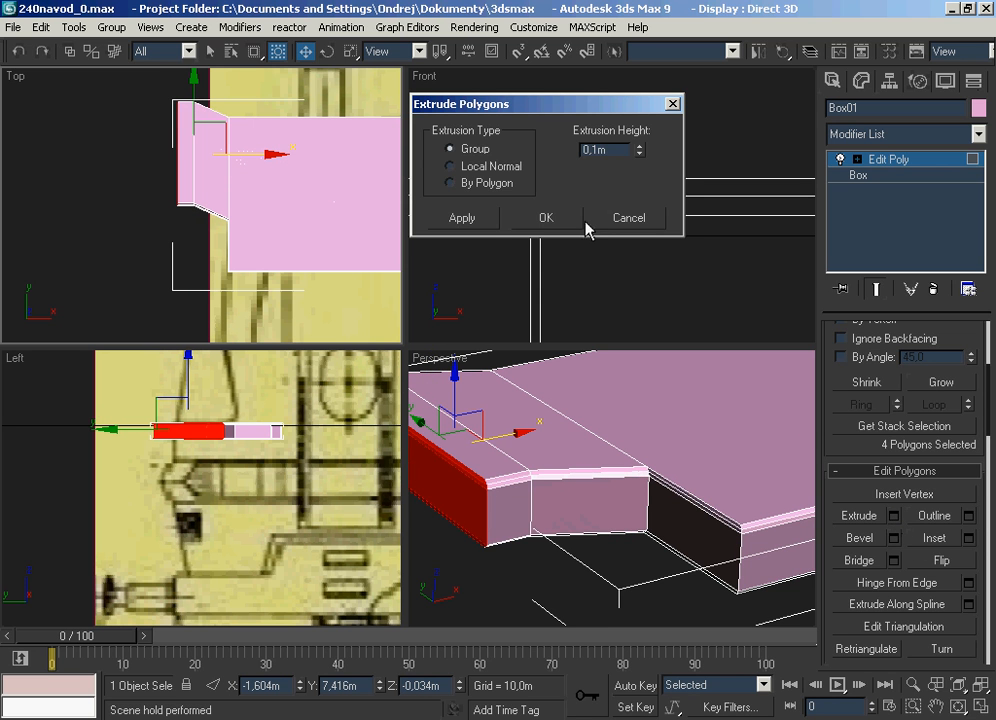
{"action": "left_click", "coordinate": [540, 218]}
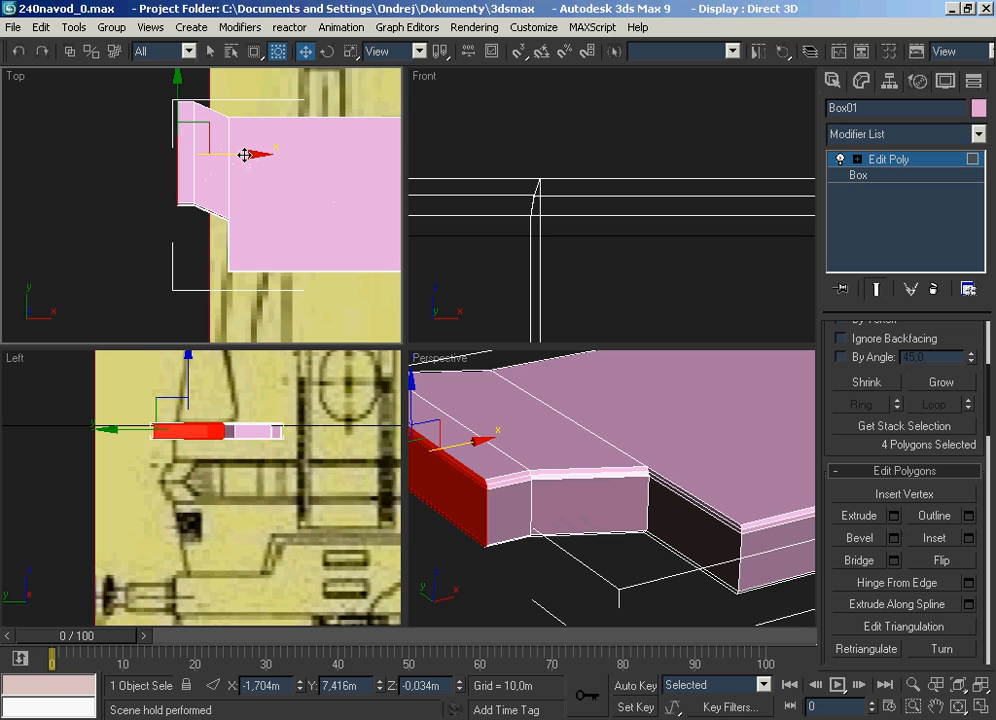
{"action": "left_click_drag", "start_coordinate": [245, 153], "coordinate": [222, 151]}
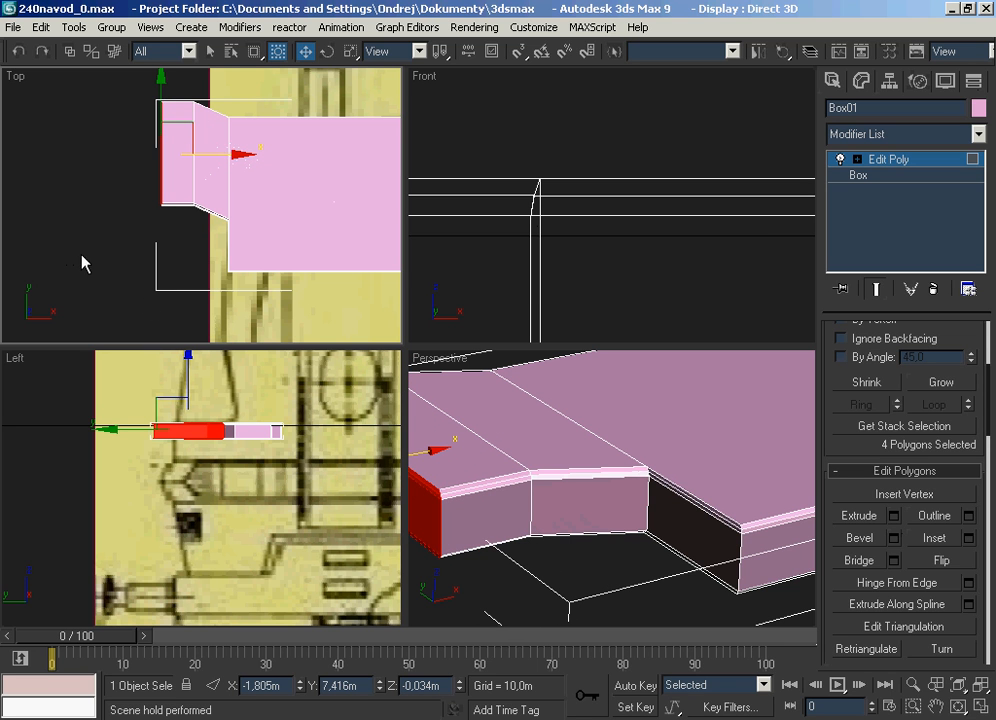
{"action": "left_click", "coordinate": [150, 262]}
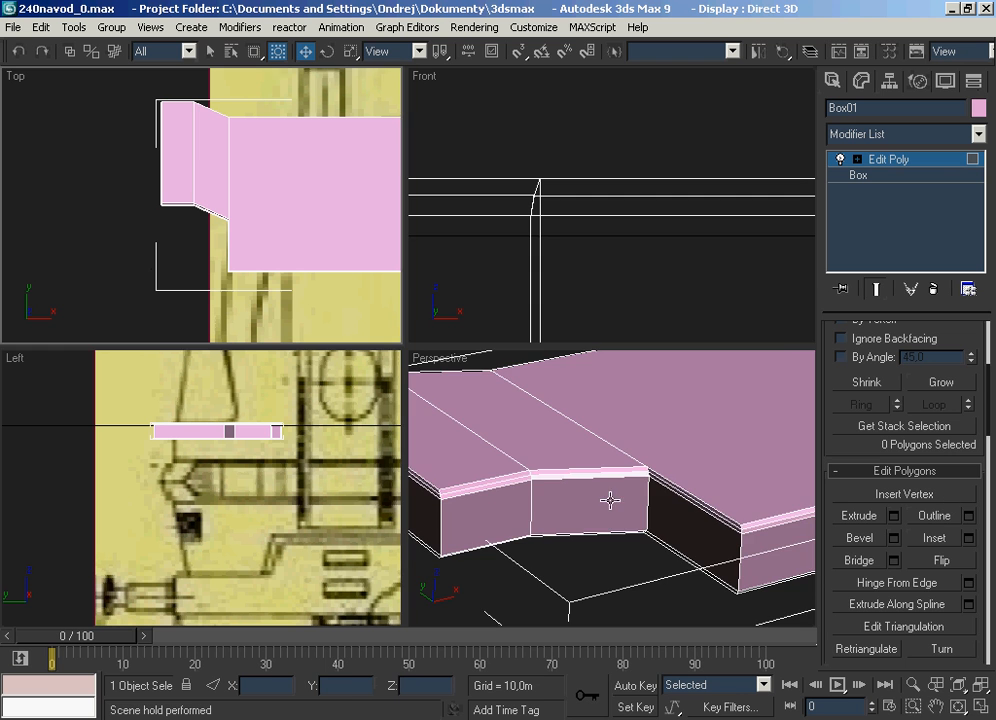
At Vertex level, select the ten outer-edge vertices of the extruded end and move them along Y to about 7.632 m, level with the main edge.
{"action": "scroll", "coordinate": [609, 499], "scroll_direction": "up", "scroll_amount": 2}
{"action": "scroll", "coordinate": [482, 450], "scroll_direction": "down", "scroll_amount": 6}
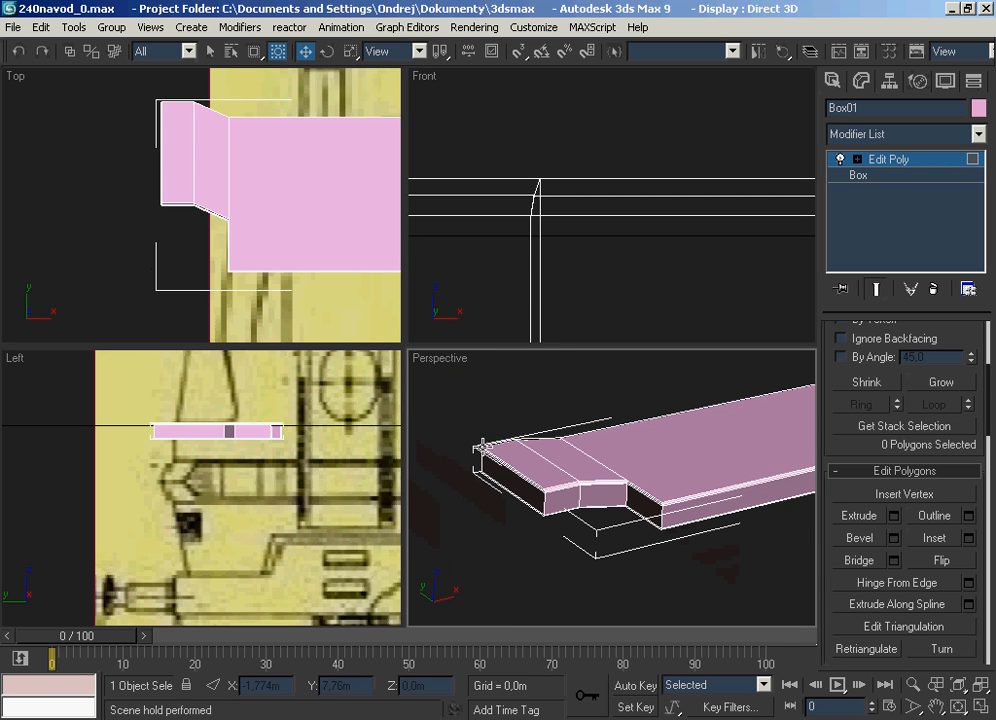
{"action": "left_click", "coordinate": [960, 708]}
{"action": "mouse_move", "coordinate": [611, 489]}
{"action": "left_mouse_down"}
{"action": "mouse_move", "coordinate": [750, 520]}
{"action": "mouse_move", "coordinate": [638, 474]}
{"action": "mouse_move", "coordinate": [600, 470]}
{"action": "left_mouse_up"}
{"action": "left_click_drag", "start_coordinate": [874, 451], "coordinate": [843, 640]}
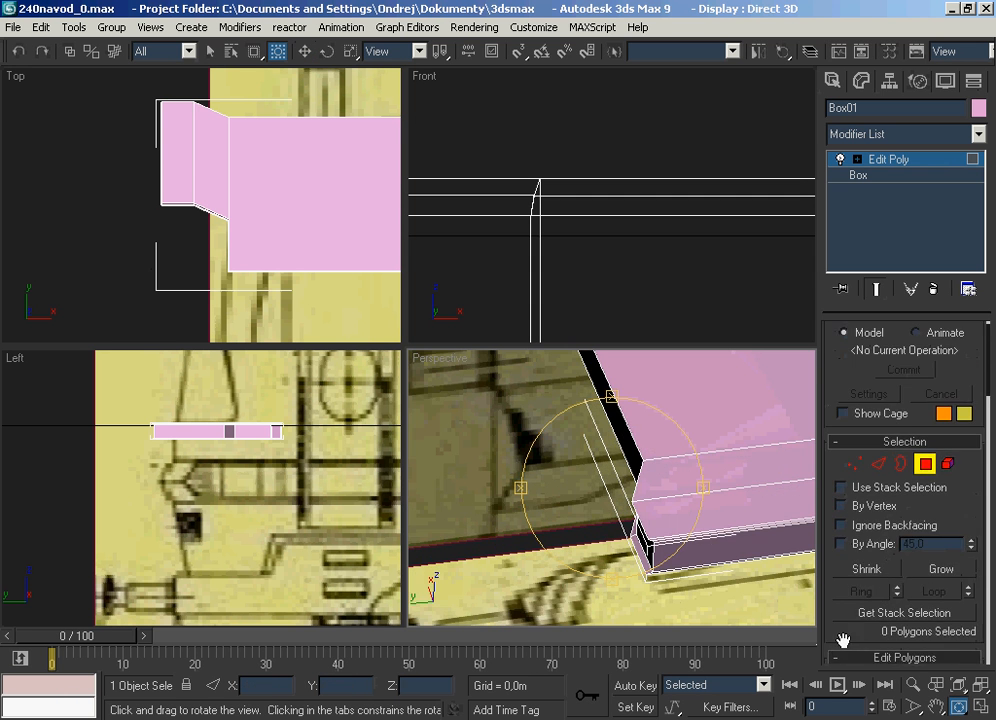
{"action": "left_click", "coordinate": [855, 484]}
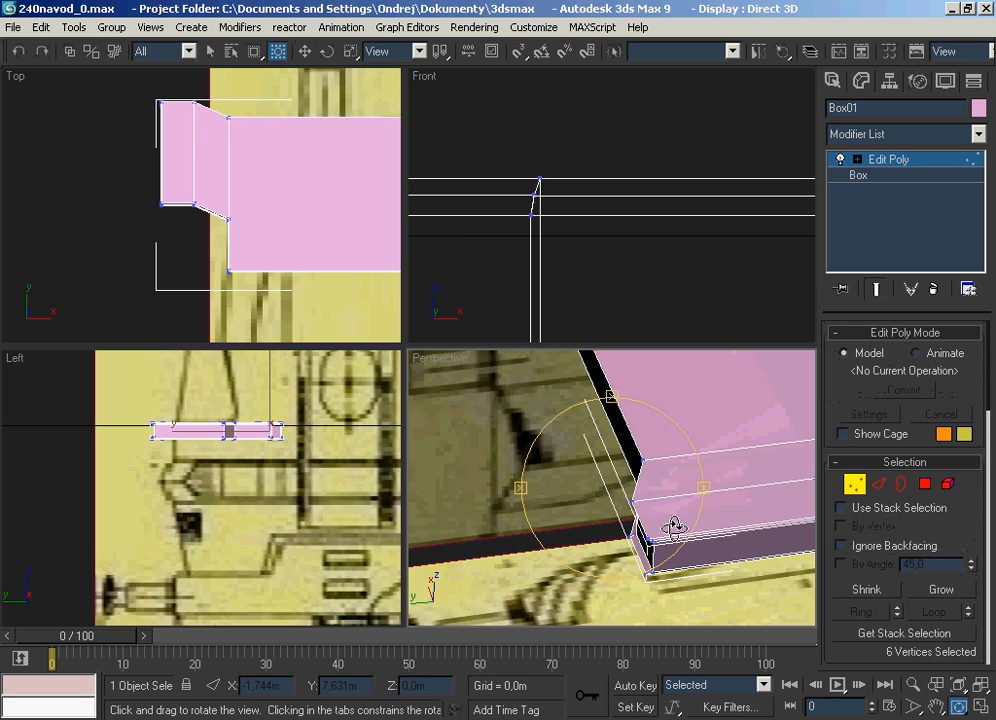
{"action": "left_click_drag", "start_coordinate": [675, 528], "coordinate": [650, 570]}
{"action": "right_click", "coordinate": [232, 286]}
{"action": "scroll", "coordinate": [182, 106], "scroll_direction": "up", "scroll_amount": 4}
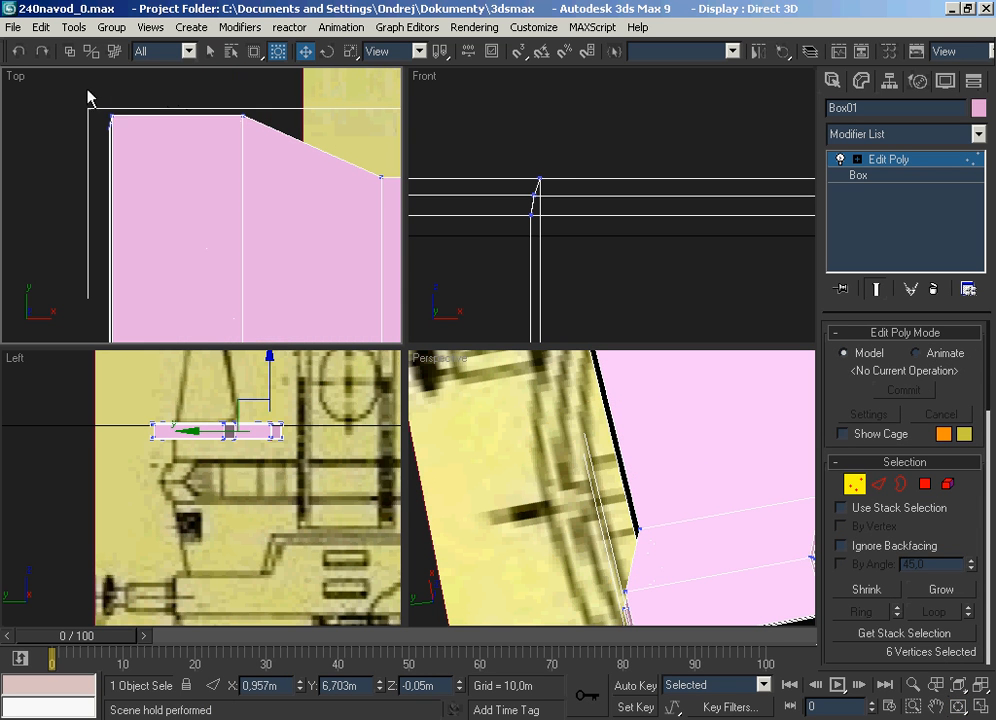
{"action": "left_click_drag", "start_coordinate": [299, 173], "coordinate": [299, 172]}
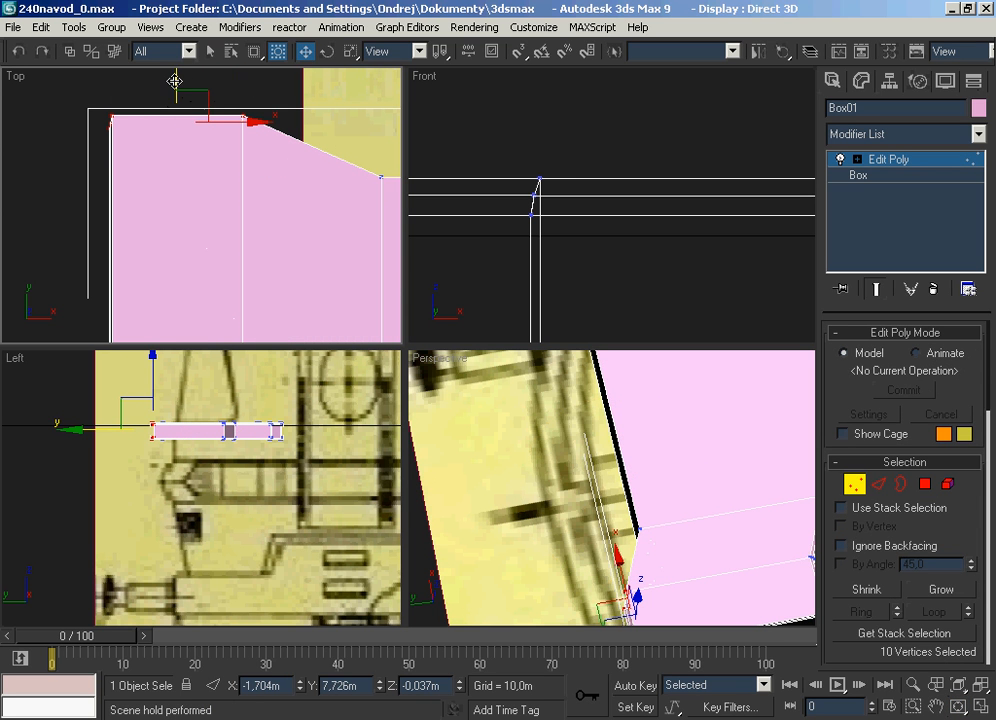
{"action": "left_click_drag", "start_coordinate": [175, 76], "coordinate": [180, 138]}
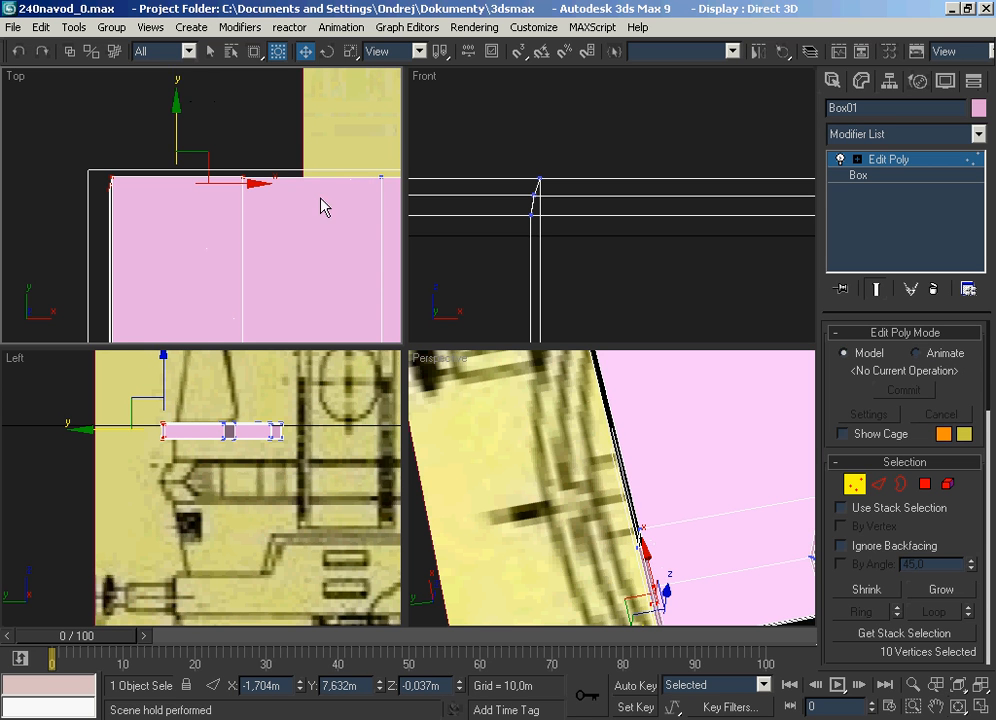
Select all 35 vertices of the stepped short end, move them inward along X to about -1.14 m to match the blueprint, and leave Vertex level.
{"action": "scroll", "coordinate": [282, 200], "scroll_direction": "down", "scroll_amount": 8}
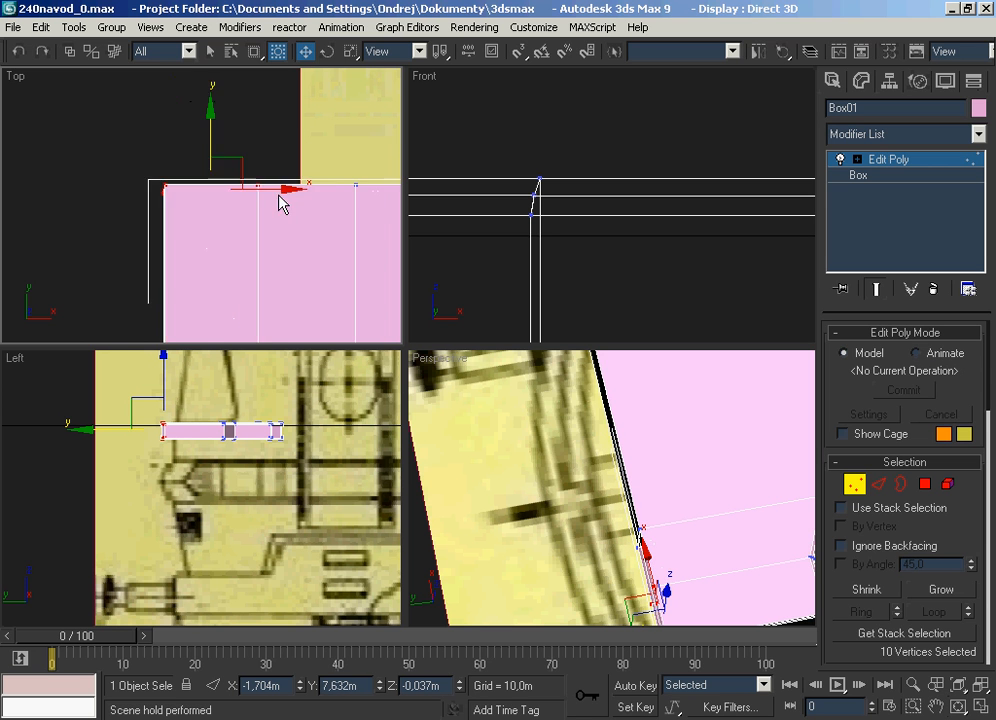
{"action": "scroll", "coordinate": [221, 200], "scroll_direction": "down", "scroll_amount": 2}
{"action": "middle_click_drag", "start_coordinate": [356, 212], "coordinate": [273, 206]}
{"action": "scroll", "coordinate": [273, 206], "scroll_direction": "up", "scroll_amount": 4}
{"action": "left_click_drag", "start_coordinate": [143, 260], "coordinate": [167, 320]}
{"action": "scroll", "coordinate": [54, 232], "scroll_direction": "up", "scroll_amount": 2}
{"action": "left_click_drag", "start_coordinate": [67, 110], "coordinate": [212, 290]}
{"action": "left_click_drag", "start_coordinate": [187, 191], "coordinate": [237, 193]}
{"action": "scroll", "coordinate": [190, 191], "scroll_direction": "down", "scroll_amount": 3}
{"action": "scroll", "coordinate": [204, 191], "scroll_direction": "up", "scroll_amount": 3}
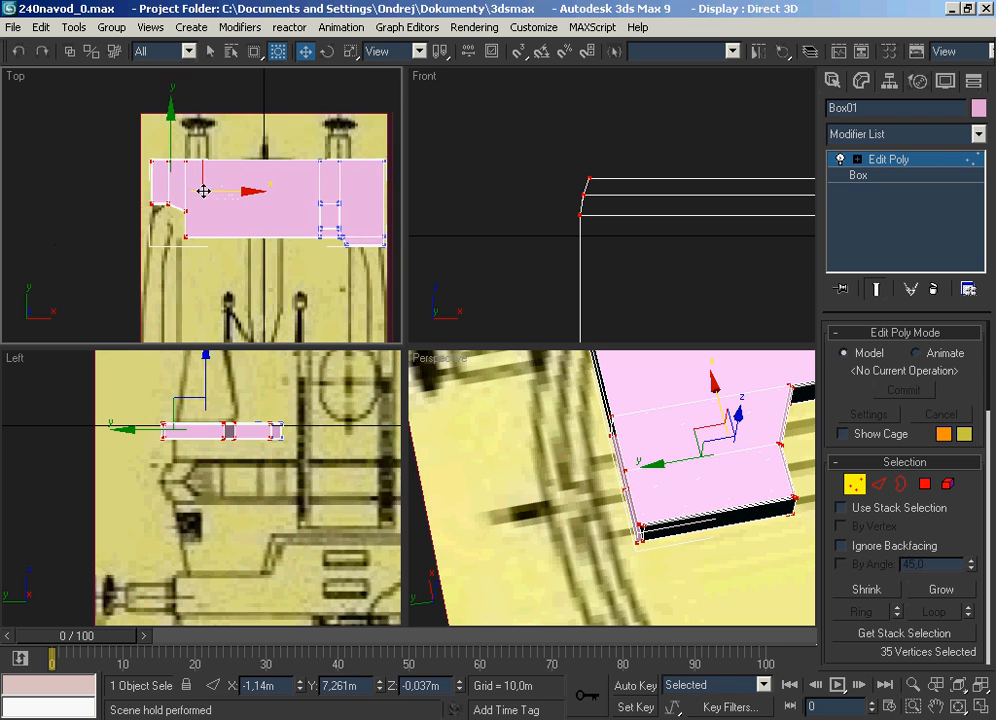
{"action": "left_click", "coordinate": [858, 487]}
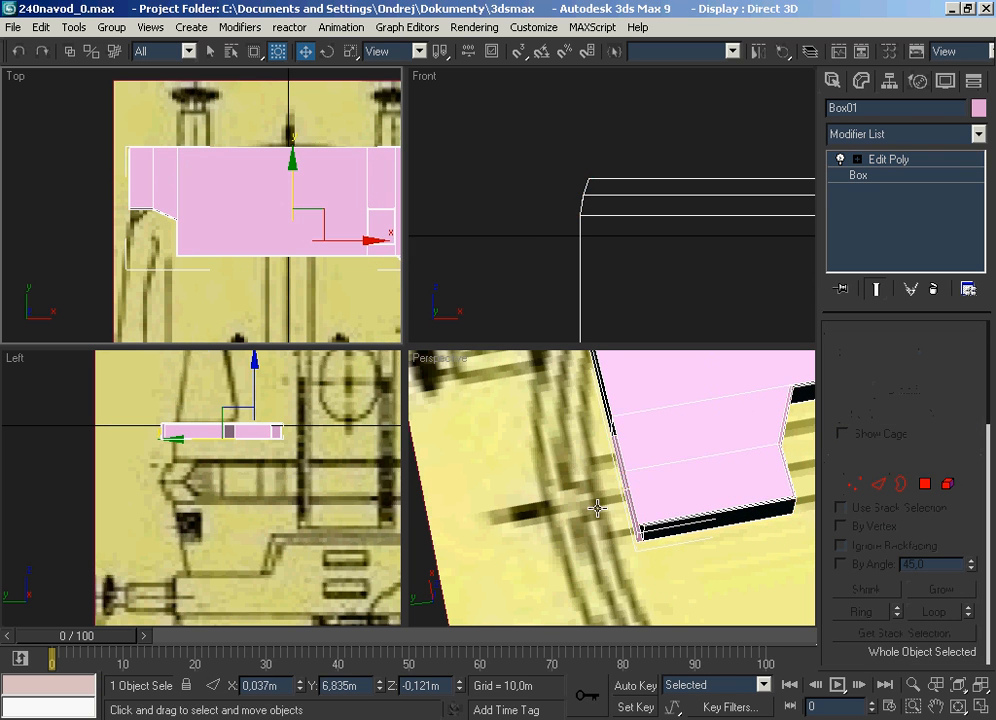
Deselect the plate and examine its stepped end, cut-out and opposite end in a maximized perspective view.
{"action": "scroll", "coordinate": [570, 508], "scroll_direction": "down", "scroll_amount": 5}
{"action": "scroll", "coordinate": [570, 508], "scroll_direction": "up", "scroll_amount": 2}
{"action": "left_click", "coordinate": [981, 707]}
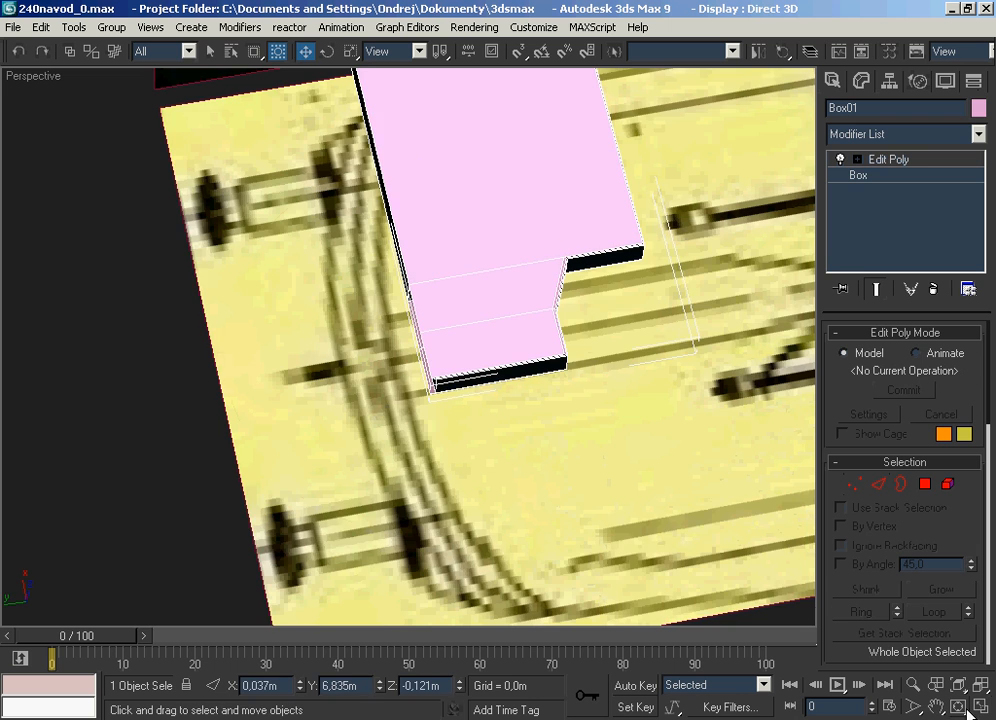
{"action": "left_click", "coordinate": [958, 706]}
{"action": "left_click_drag", "start_coordinate": [480, 420], "coordinate": [443, 451]}
{"action": "right_click", "coordinate": [444, 451]}
{"action": "left_click", "coordinate": [444, 451]}
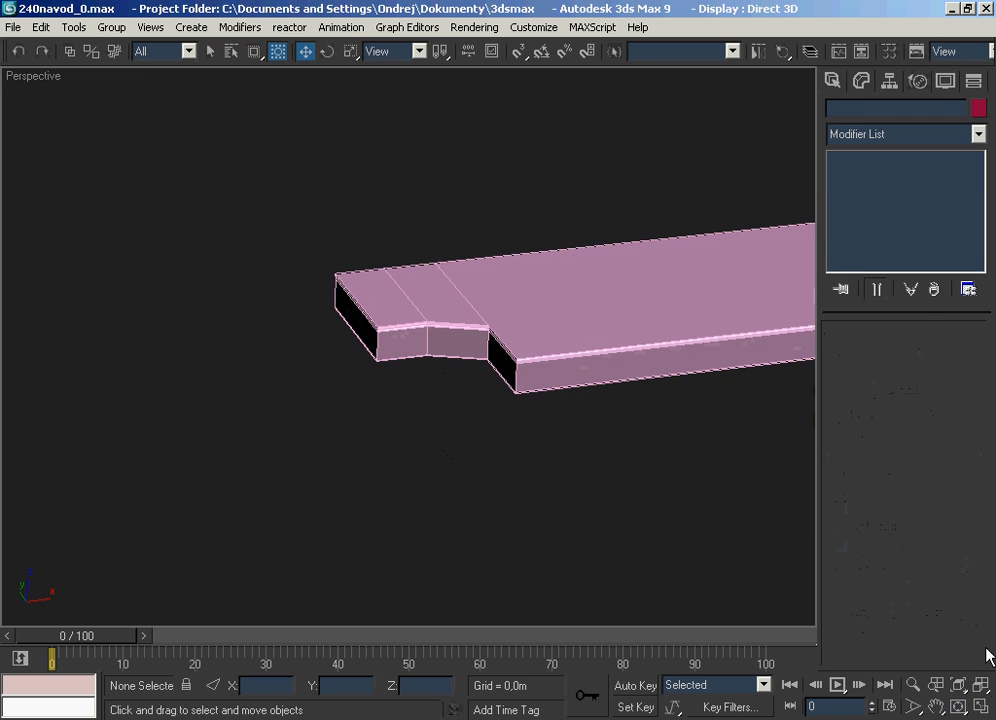
{"action": "left_click", "coordinate": [938, 706]}
{"action": "left_click_drag", "start_coordinate": [745, 459], "coordinate": [349, 551]}
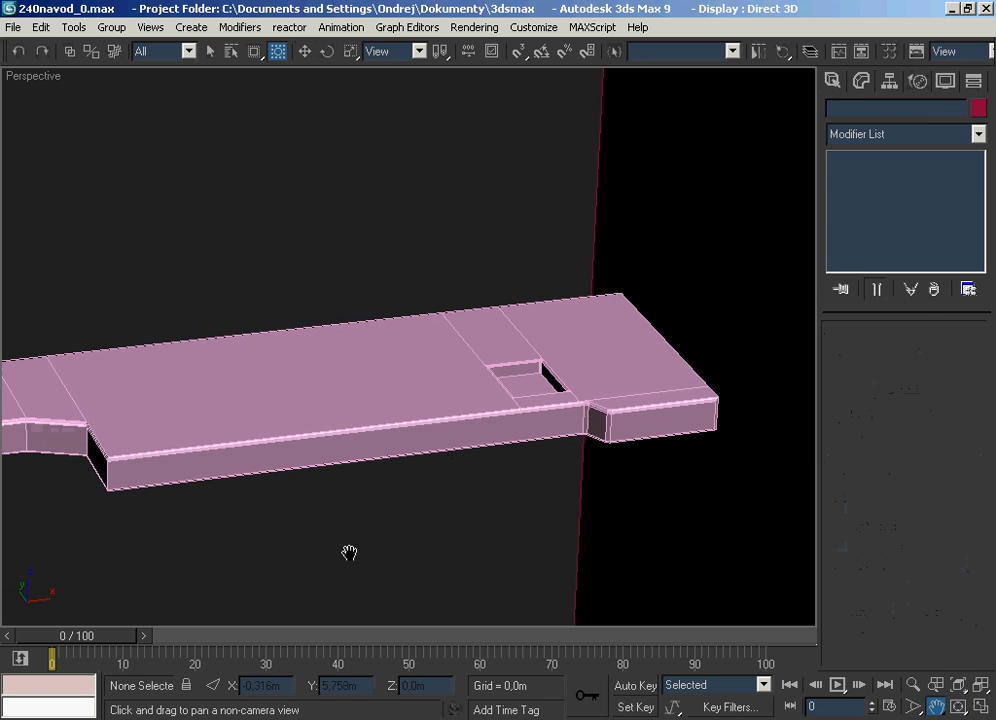
{"action": "left_click", "coordinate": [960, 706]}
{"action": "left_click_drag", "start_coordinate": [698, 485], "coordinate": [700, 473]}
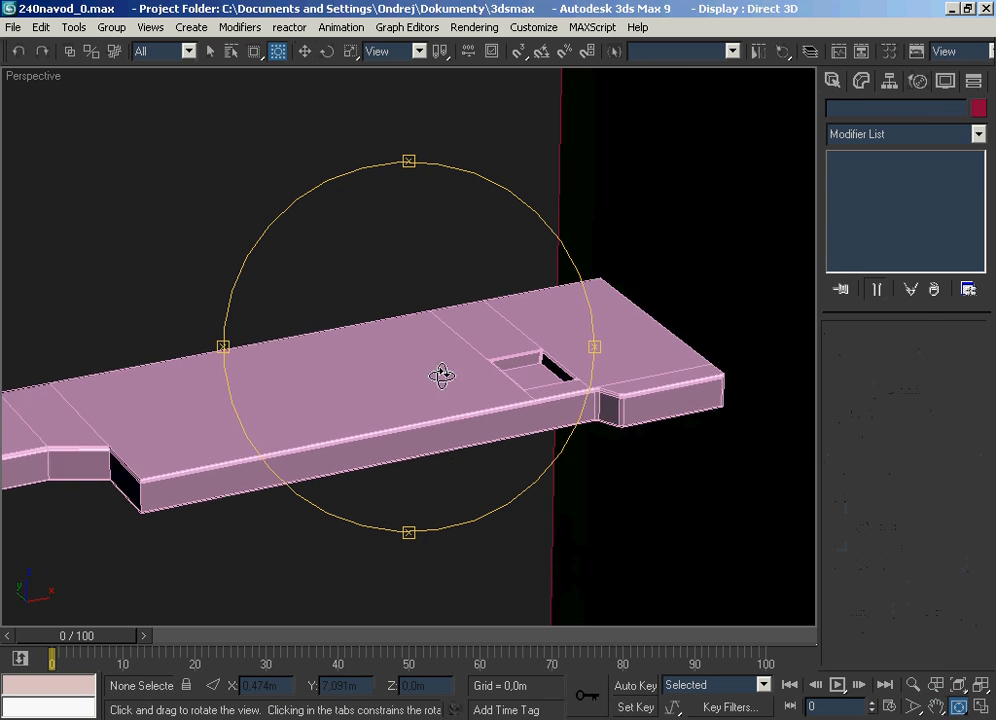
{"action": "left_click_drag", "start_coordinate": [440, 376], "coordinate": [464, 374]}
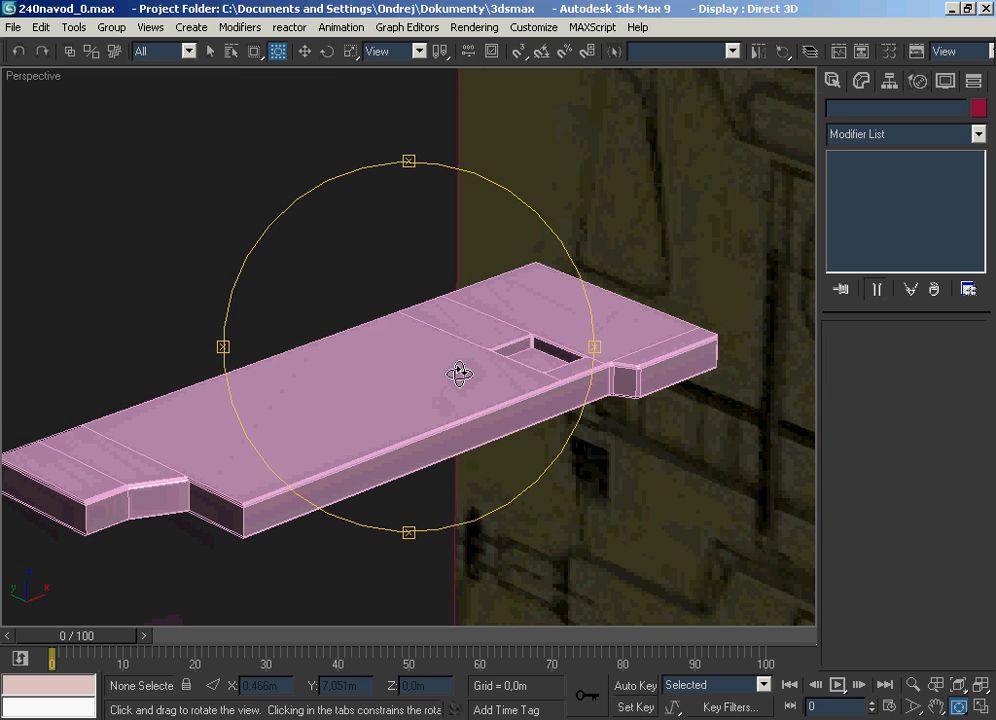